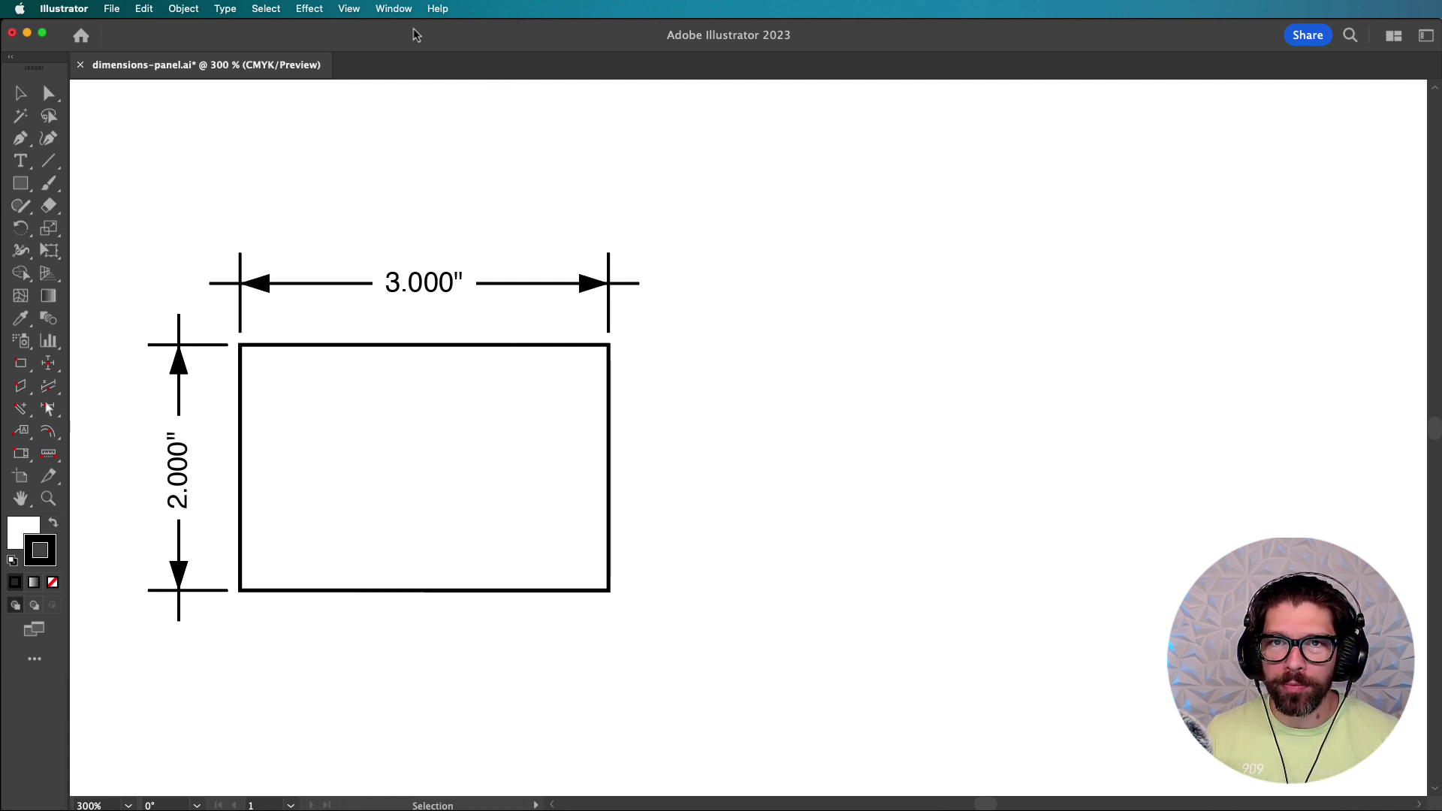
Step: Show the CADdimensions panel from the CADtools set
left_click(395, 9)
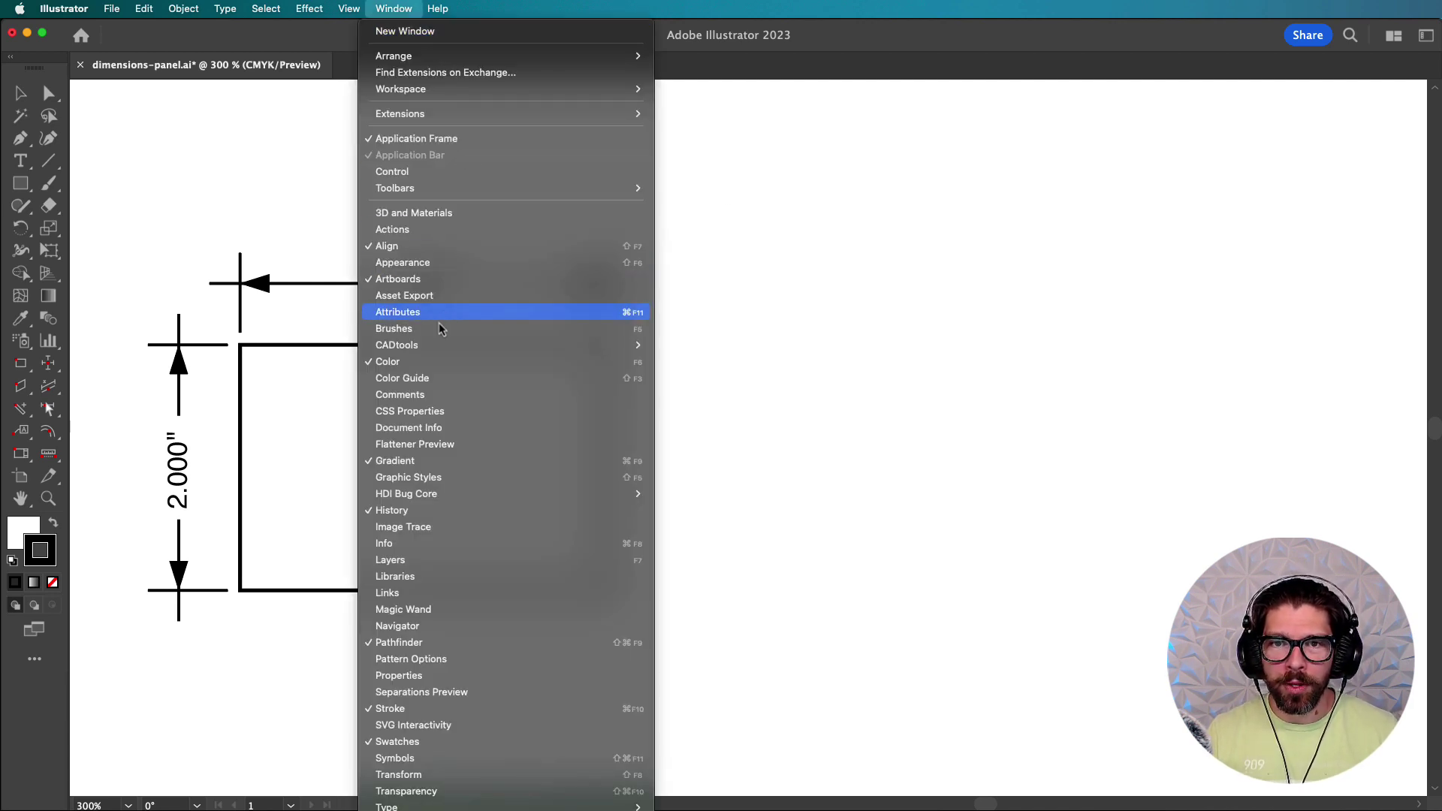
mouse_move(417, 347)
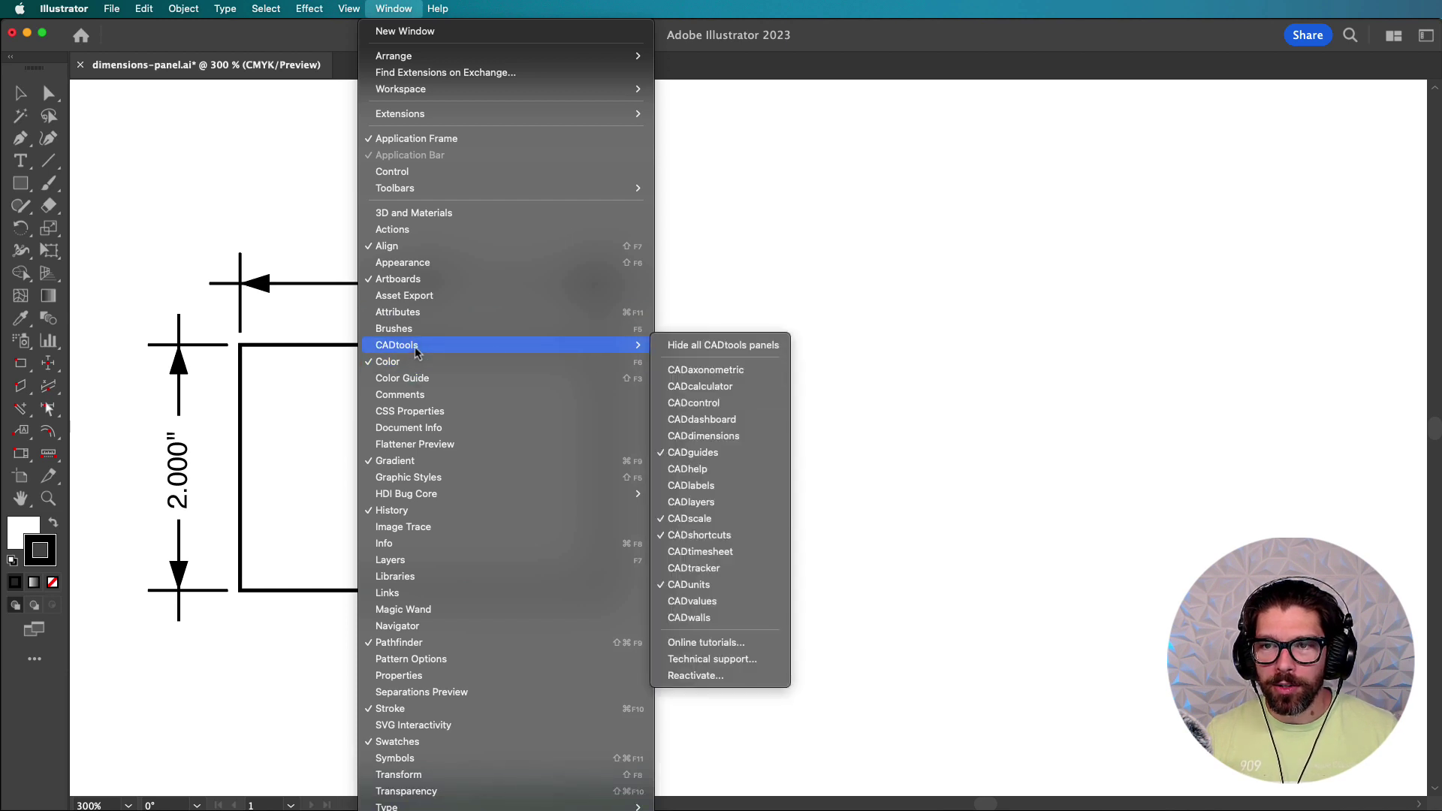
left_click(683, 436)
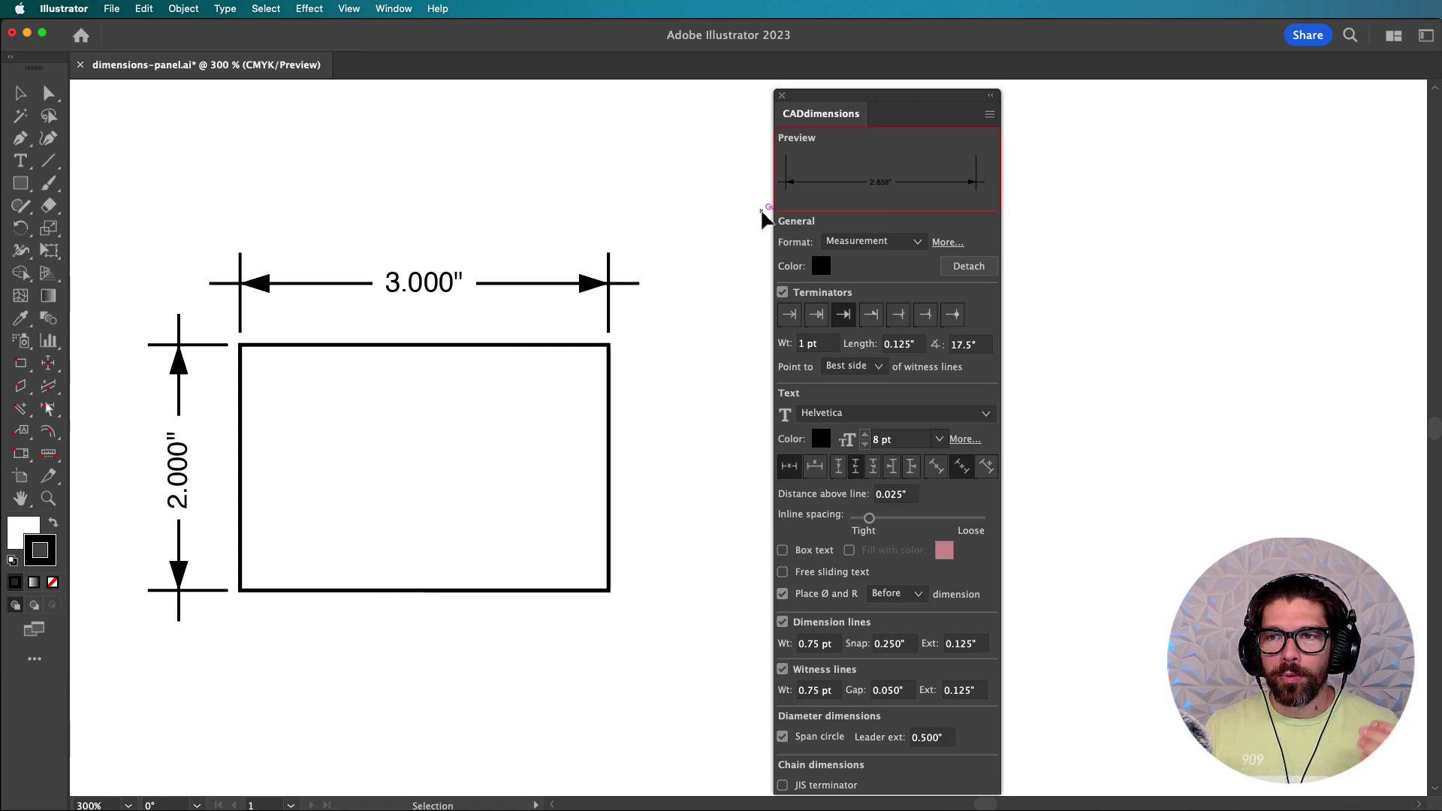
Step: Preview half-arrow and slash terminators with no dimension selected, and return to solid arrowheads
left_click(870, 316)
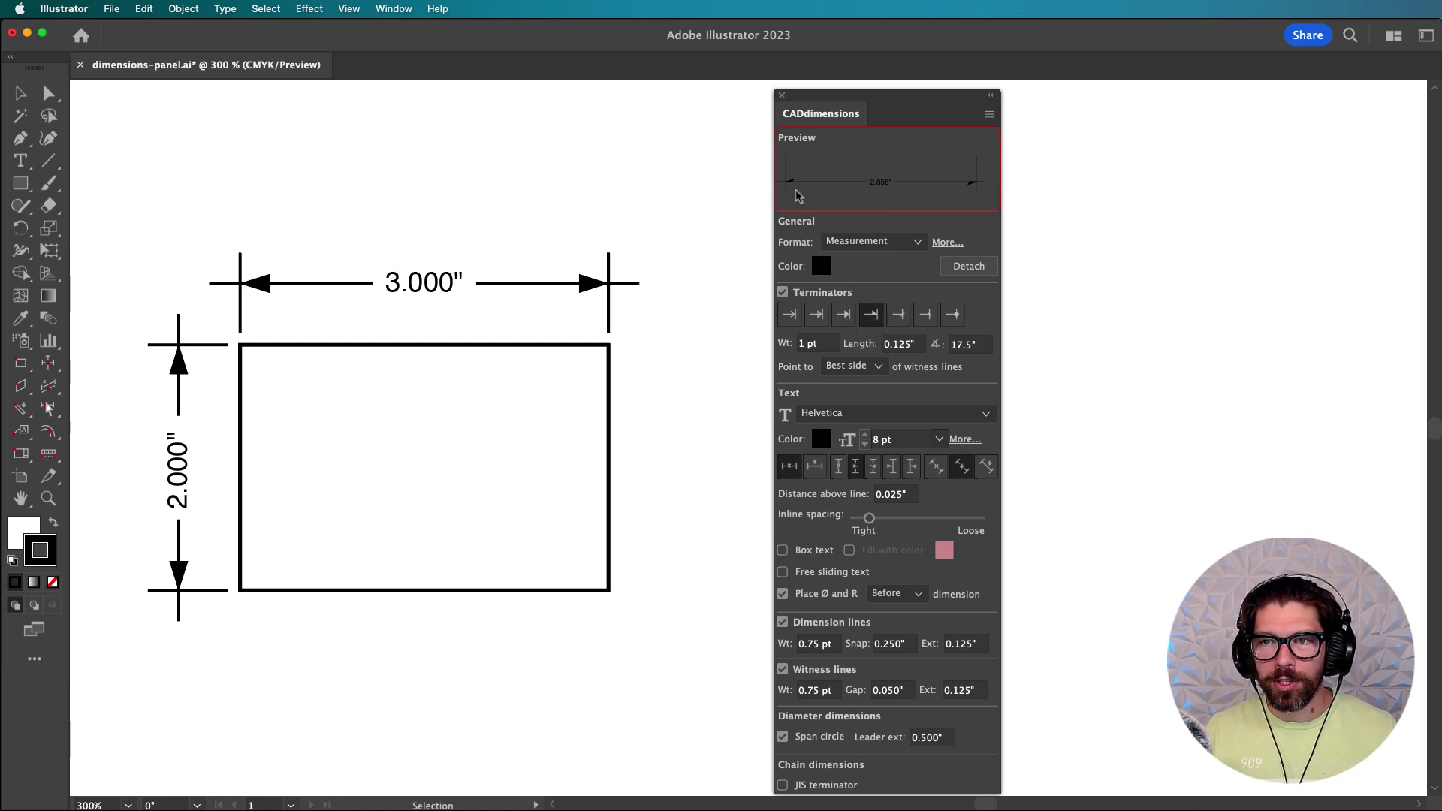
left_click(896, 316)
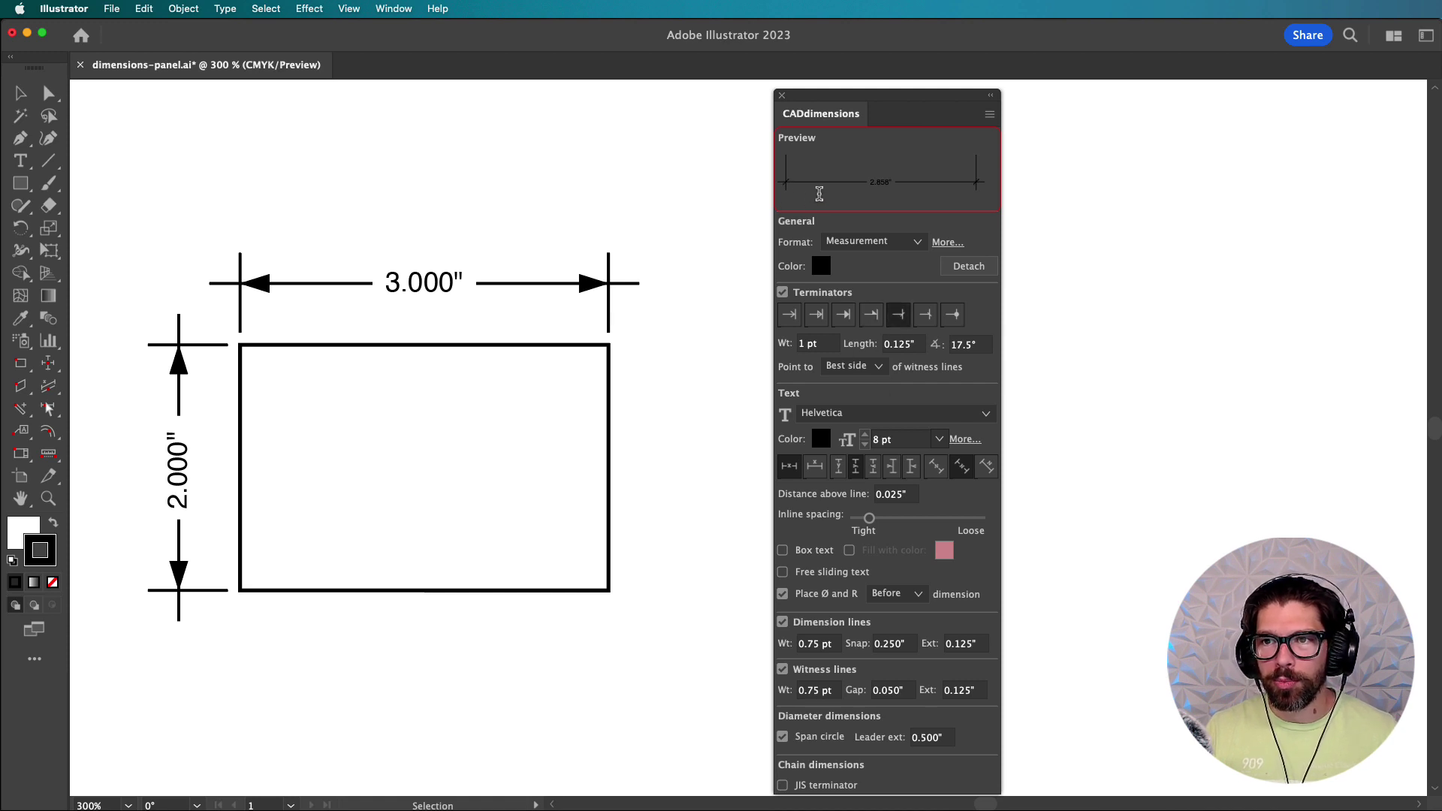
left_click(851, 316)
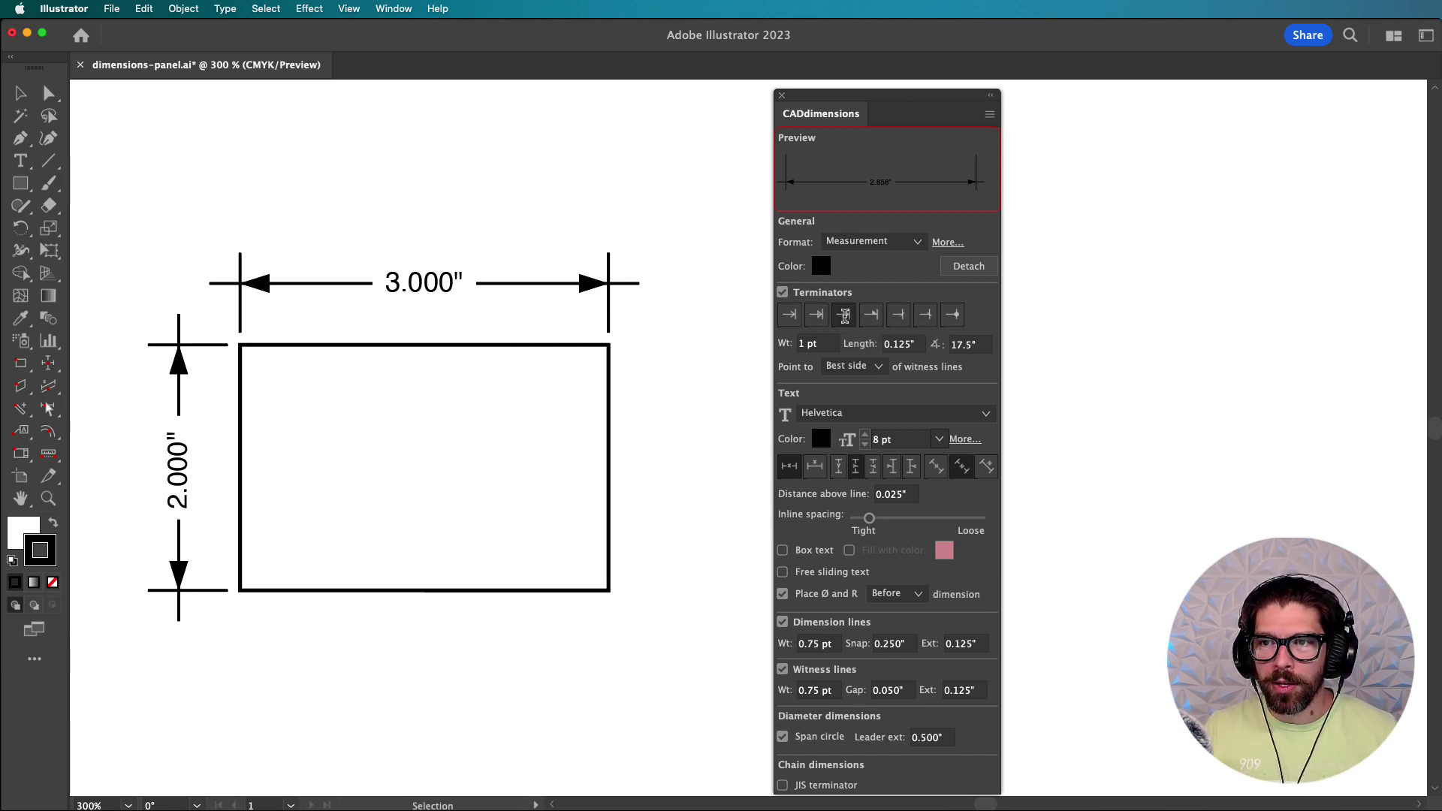
Step: Select the 3.000" dimension above the rectangle, try half-arrow and slash terminators on it, and restore the solid arrowheads
left_click(598, 284)
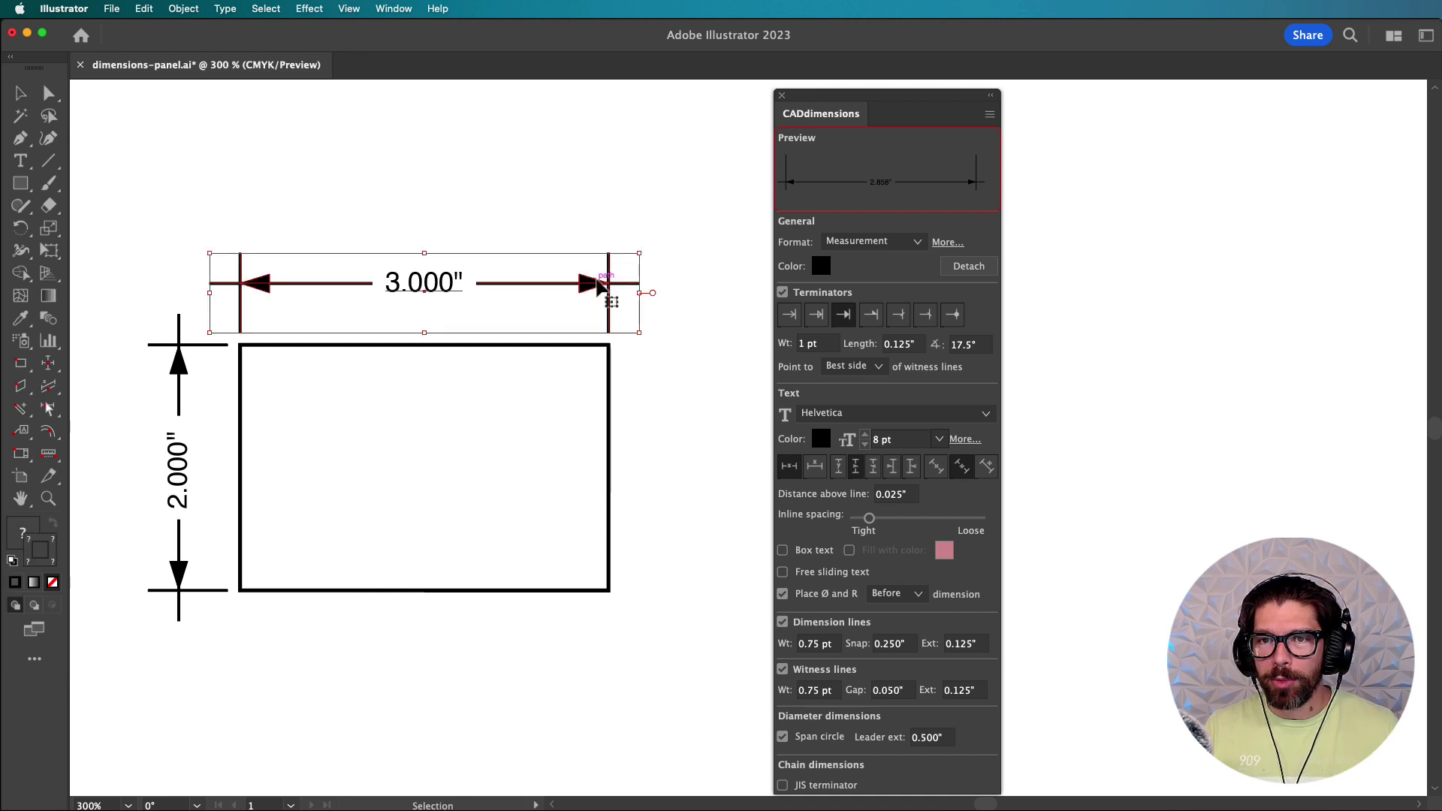
left_click(873, 321)
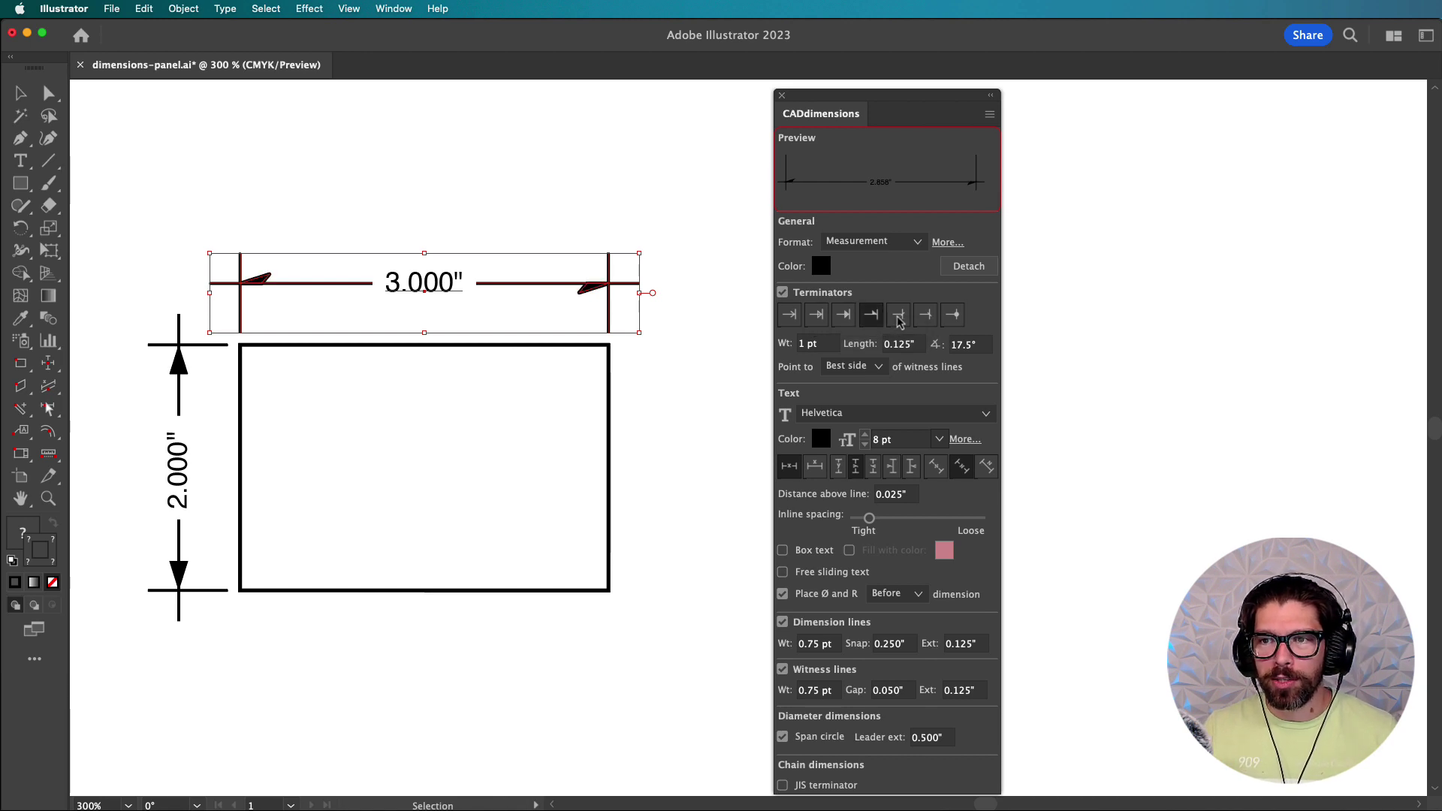
left_click(901, 321)
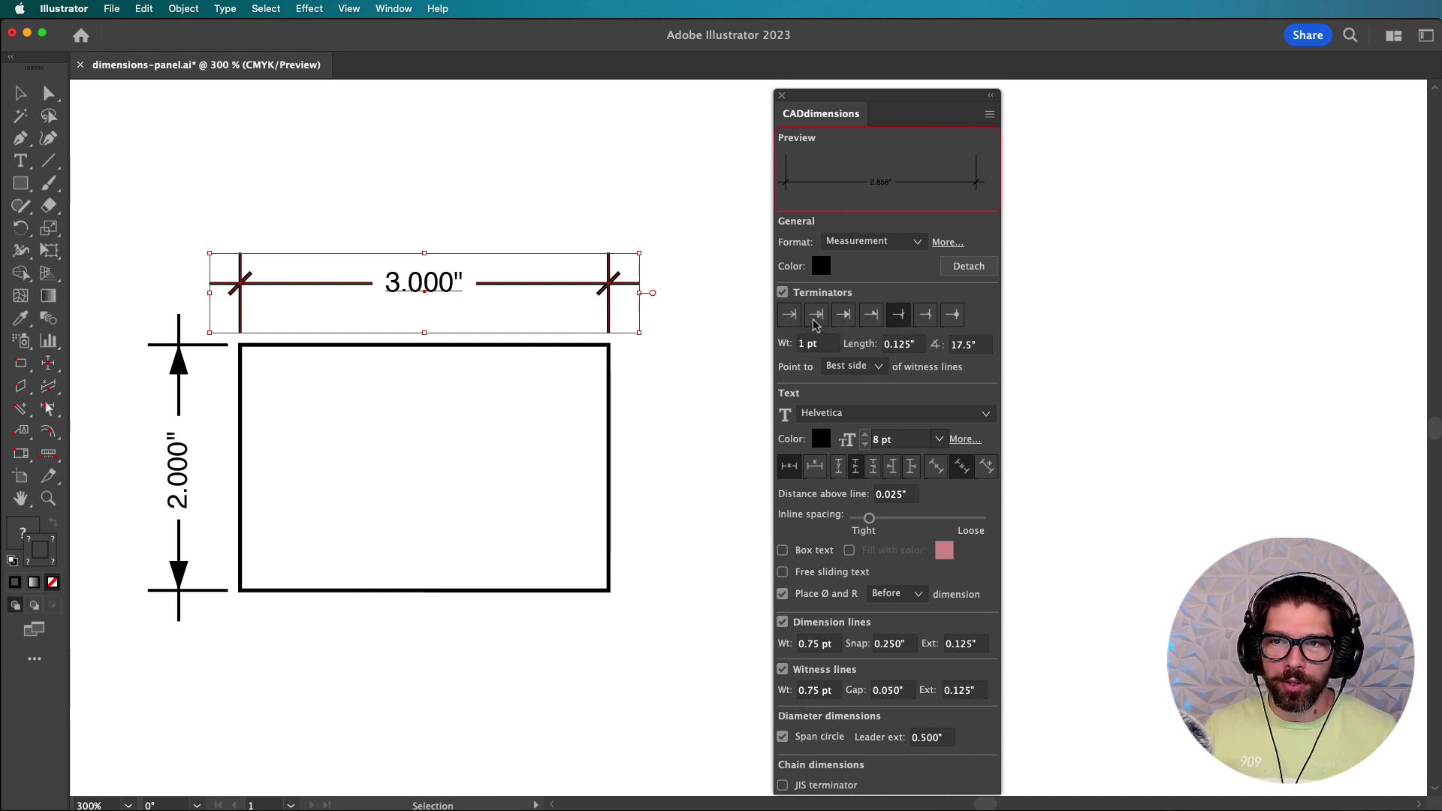
left_click(843, 316)
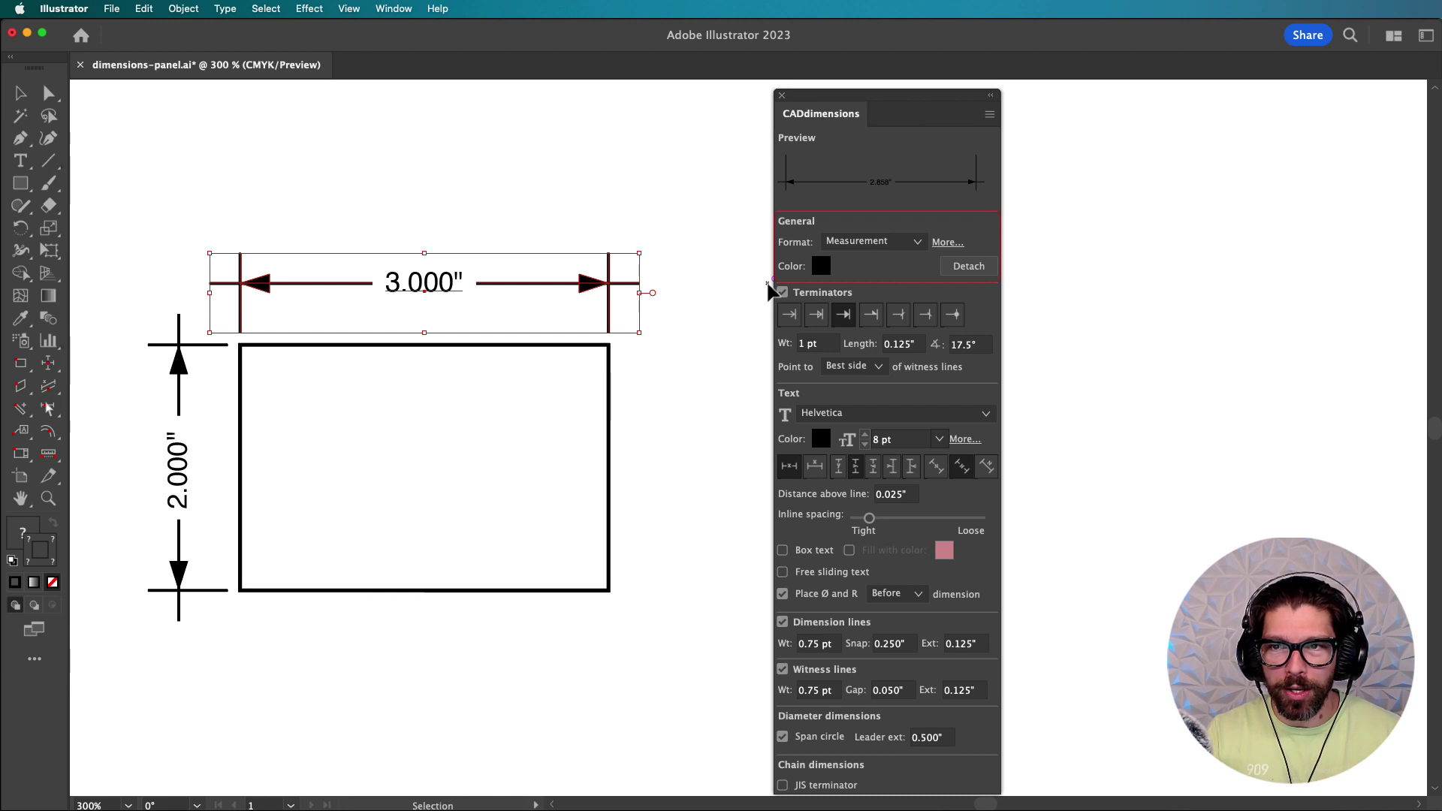
Step: Try the ABC incremental, 123 incremental and Custom text formats on the dimension above the rectangle, and restore the Measurement format
left_click(867, 247)
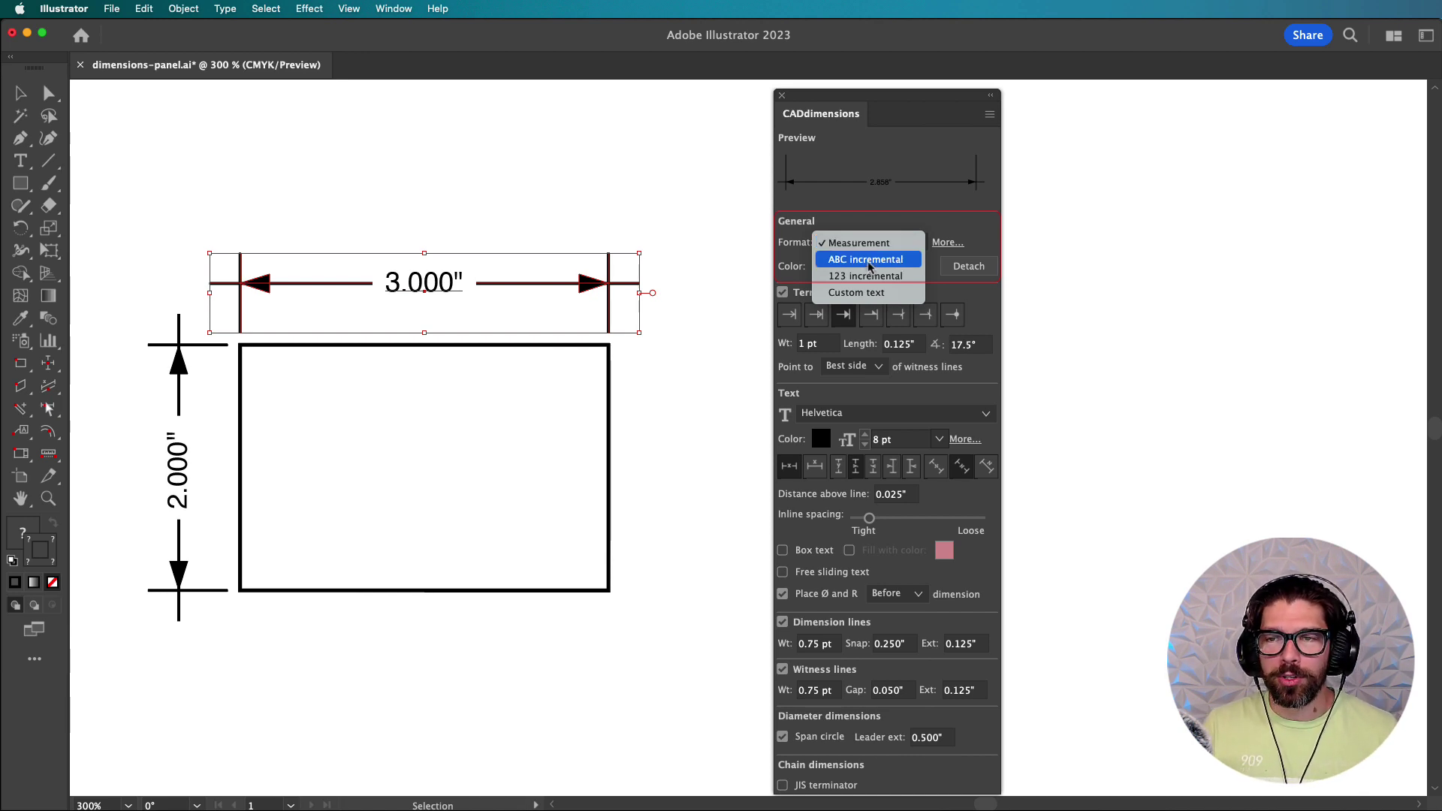
left_click(869, 263)
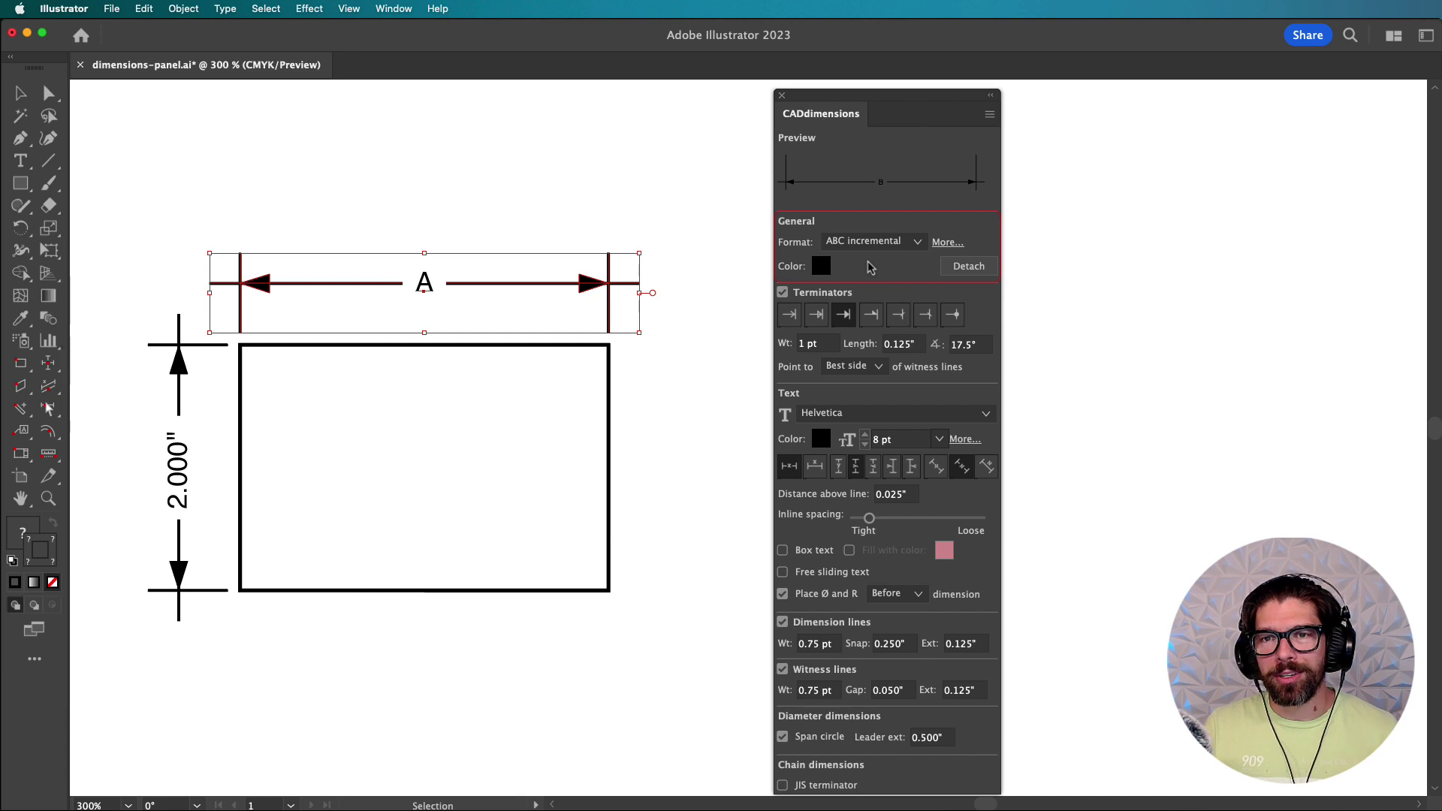
left_click(873, 242)
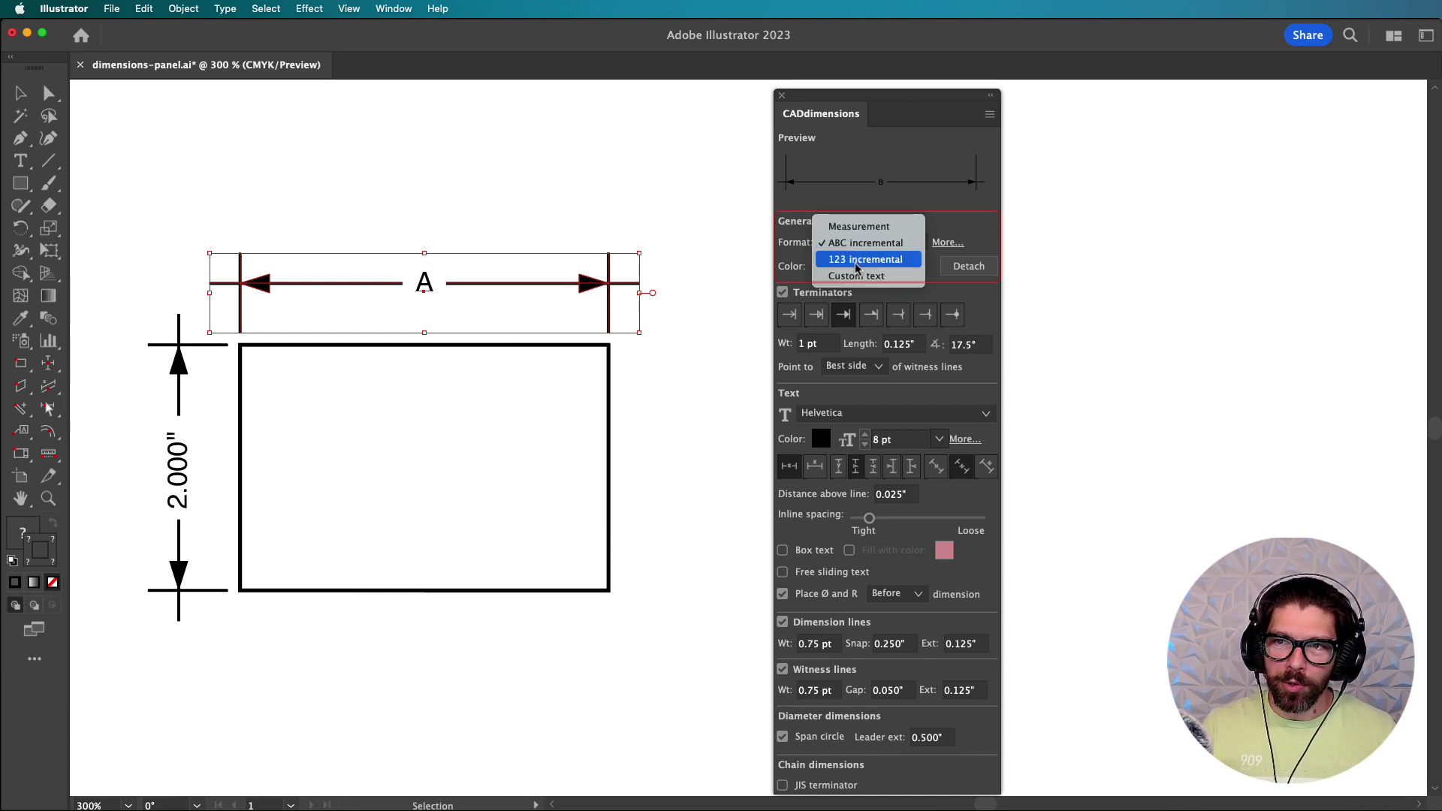
left_click(855, 263)
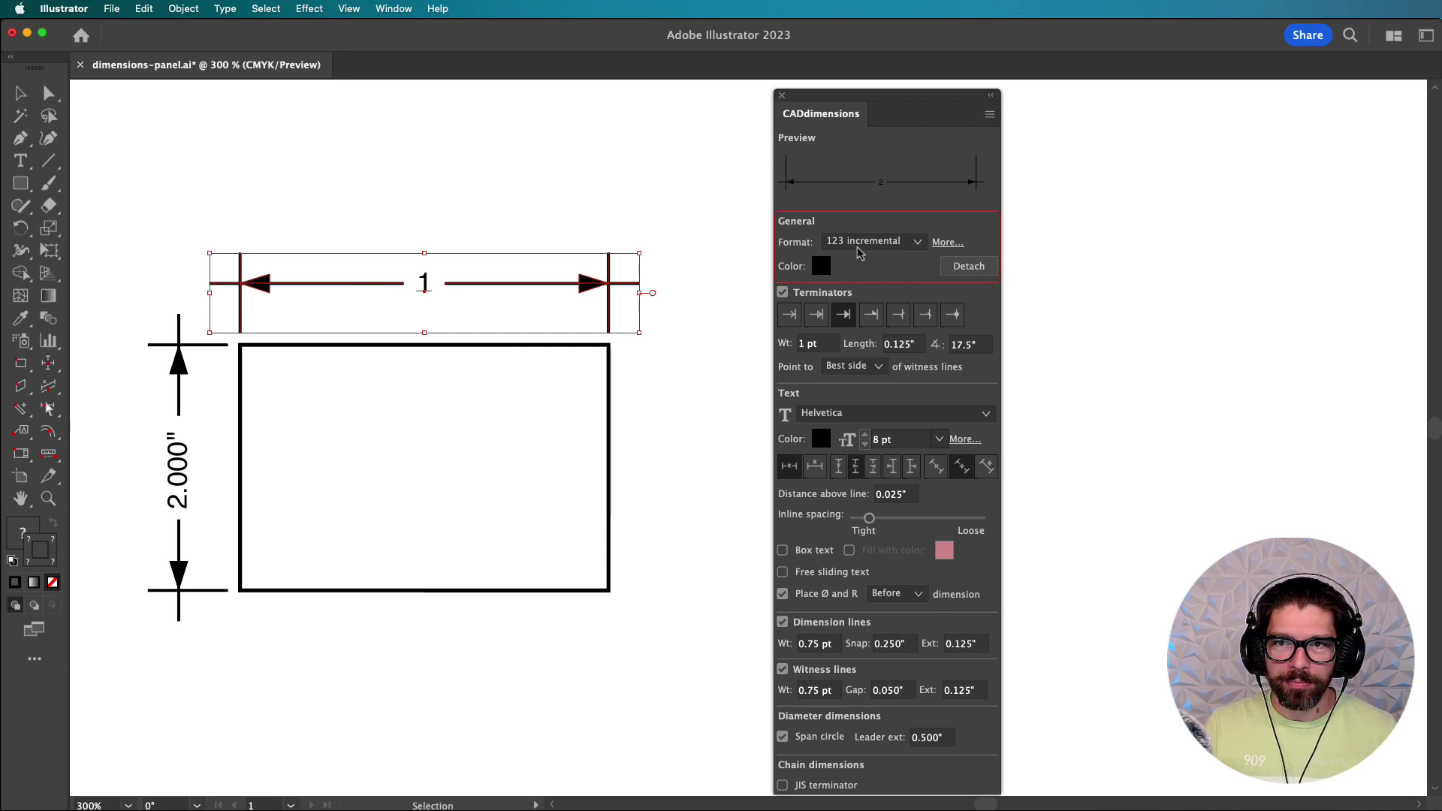
left_click(858, 246)
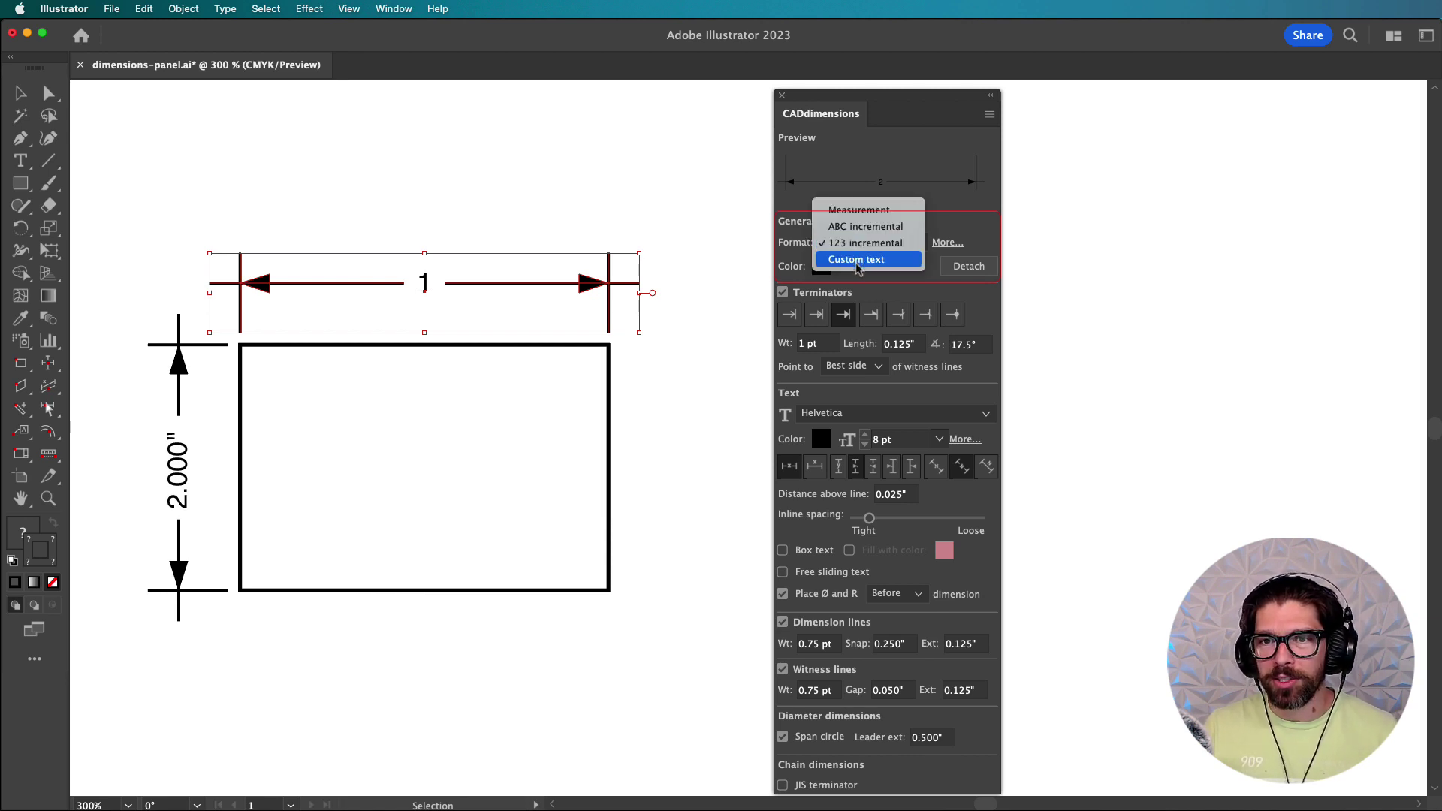
left_click(857, 260)
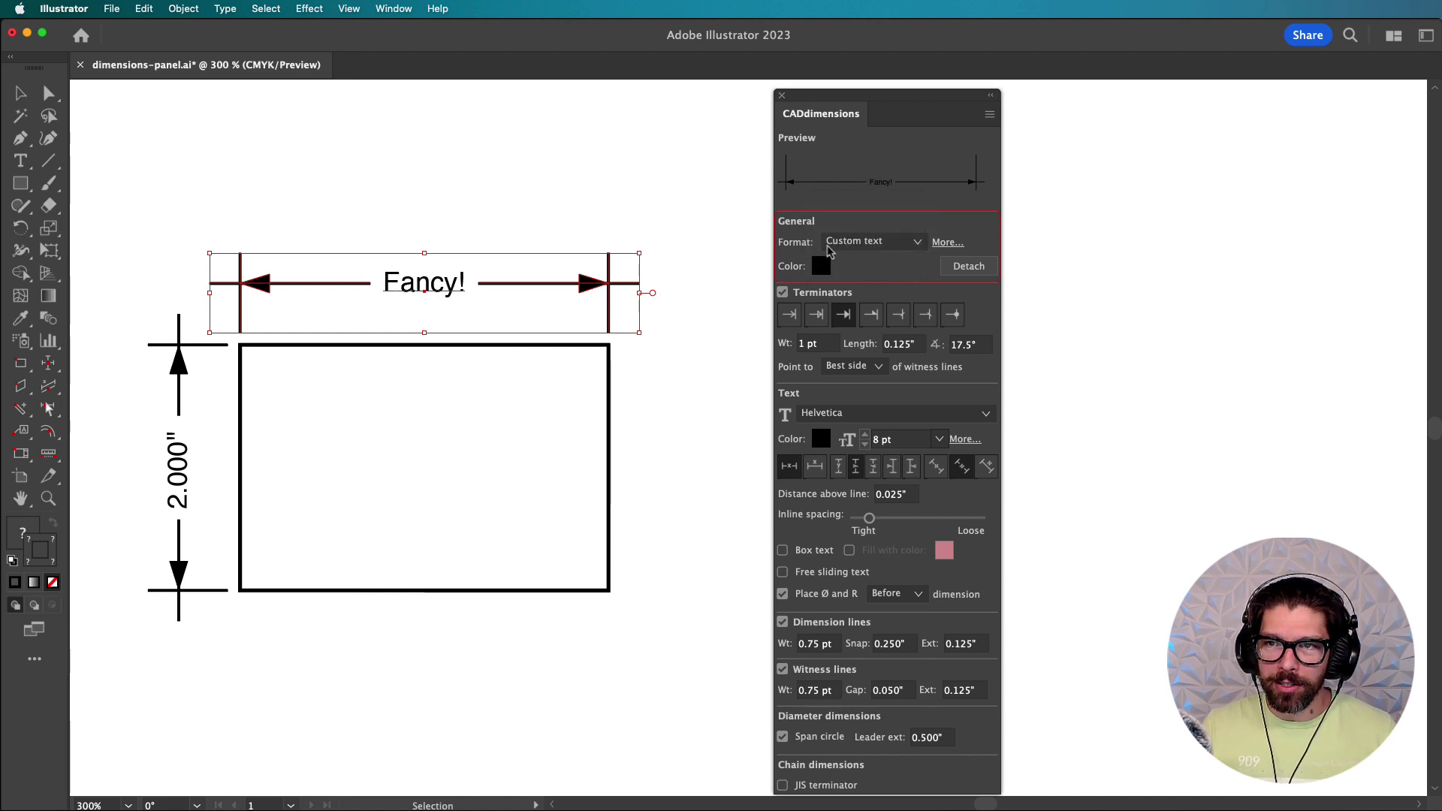
left_click(828, 250)
left_click(856, 192)
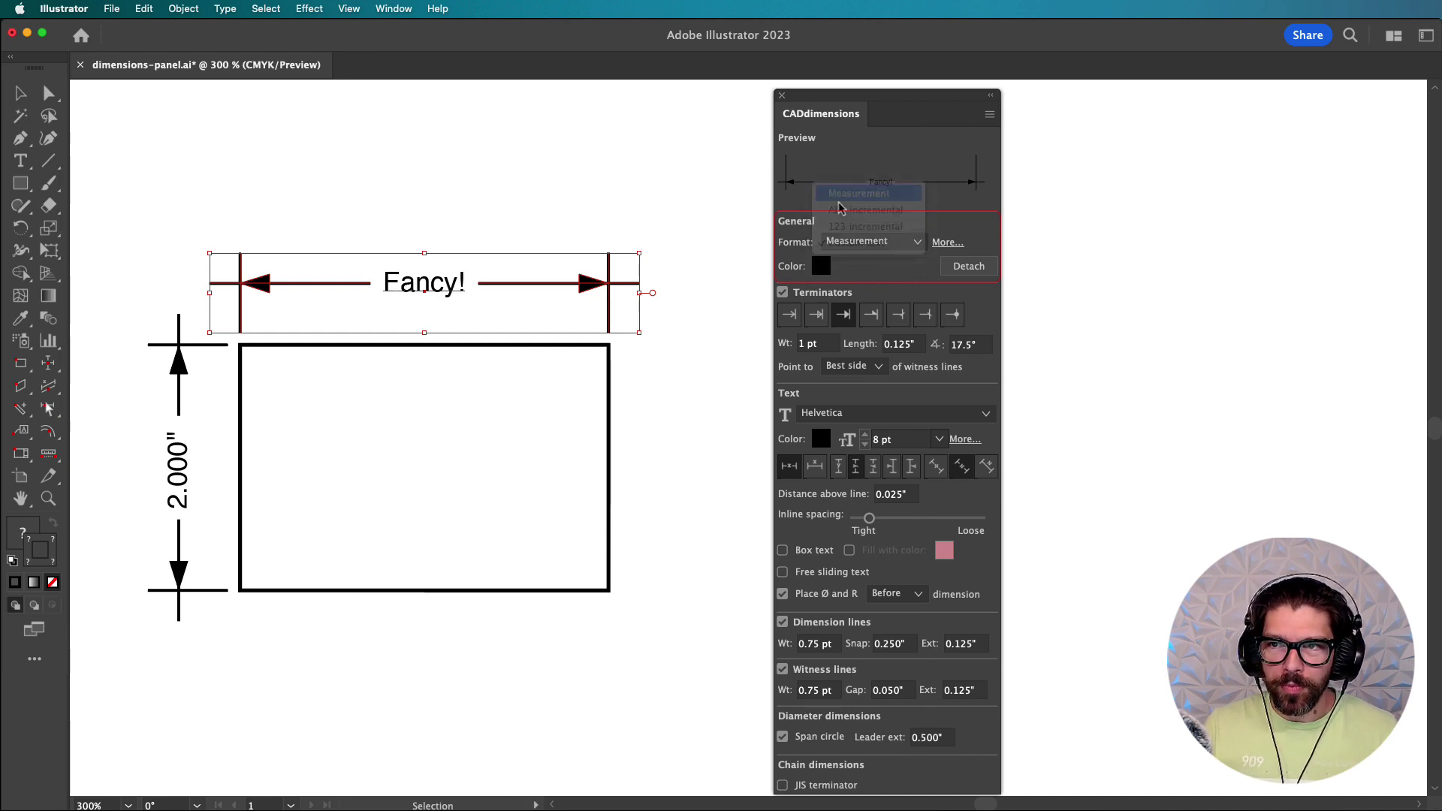
left_click(947, 244)
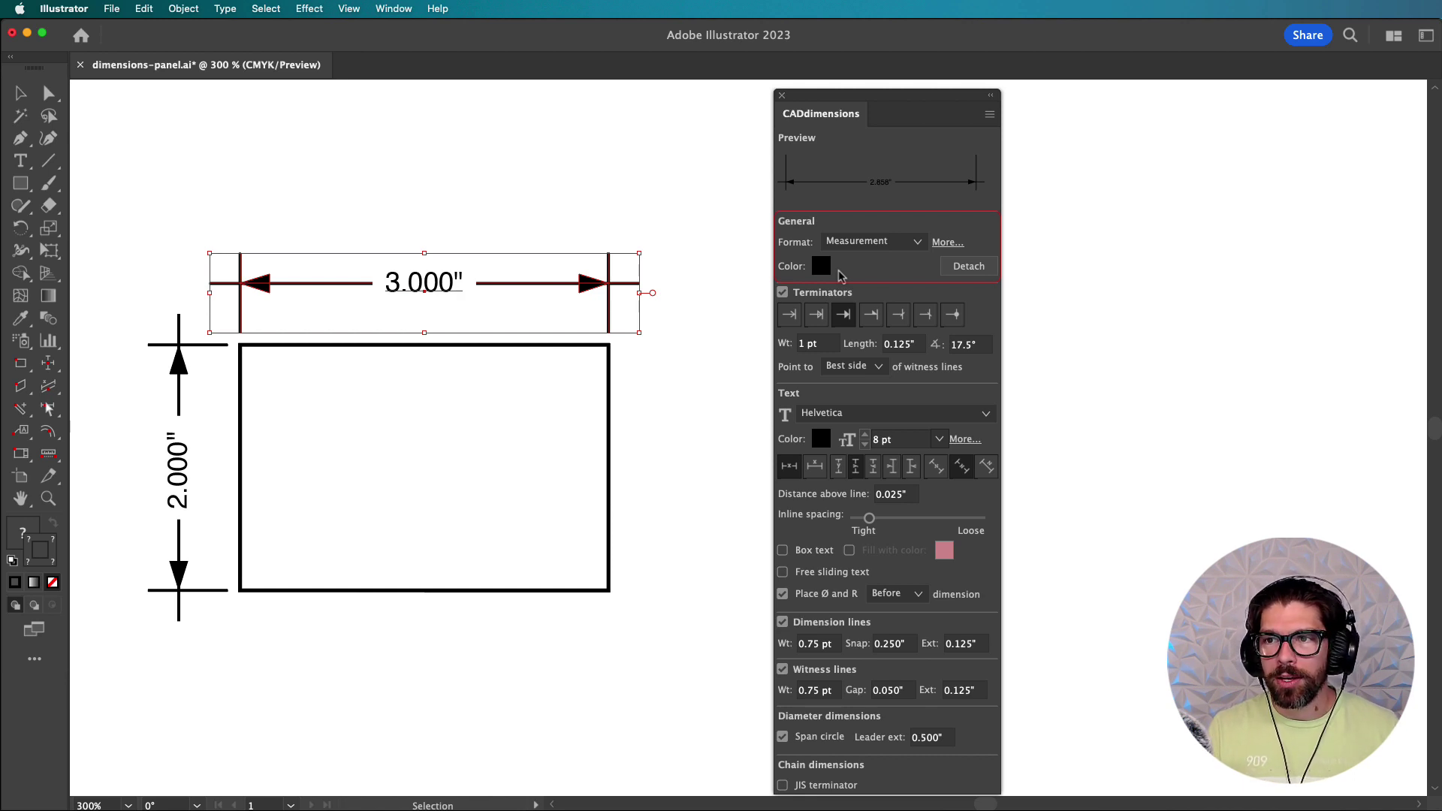
Step: Test that the 3.000" dimension is live by switching its terminators to half arrows and back to solid arrowheads
left_click(948, 269)
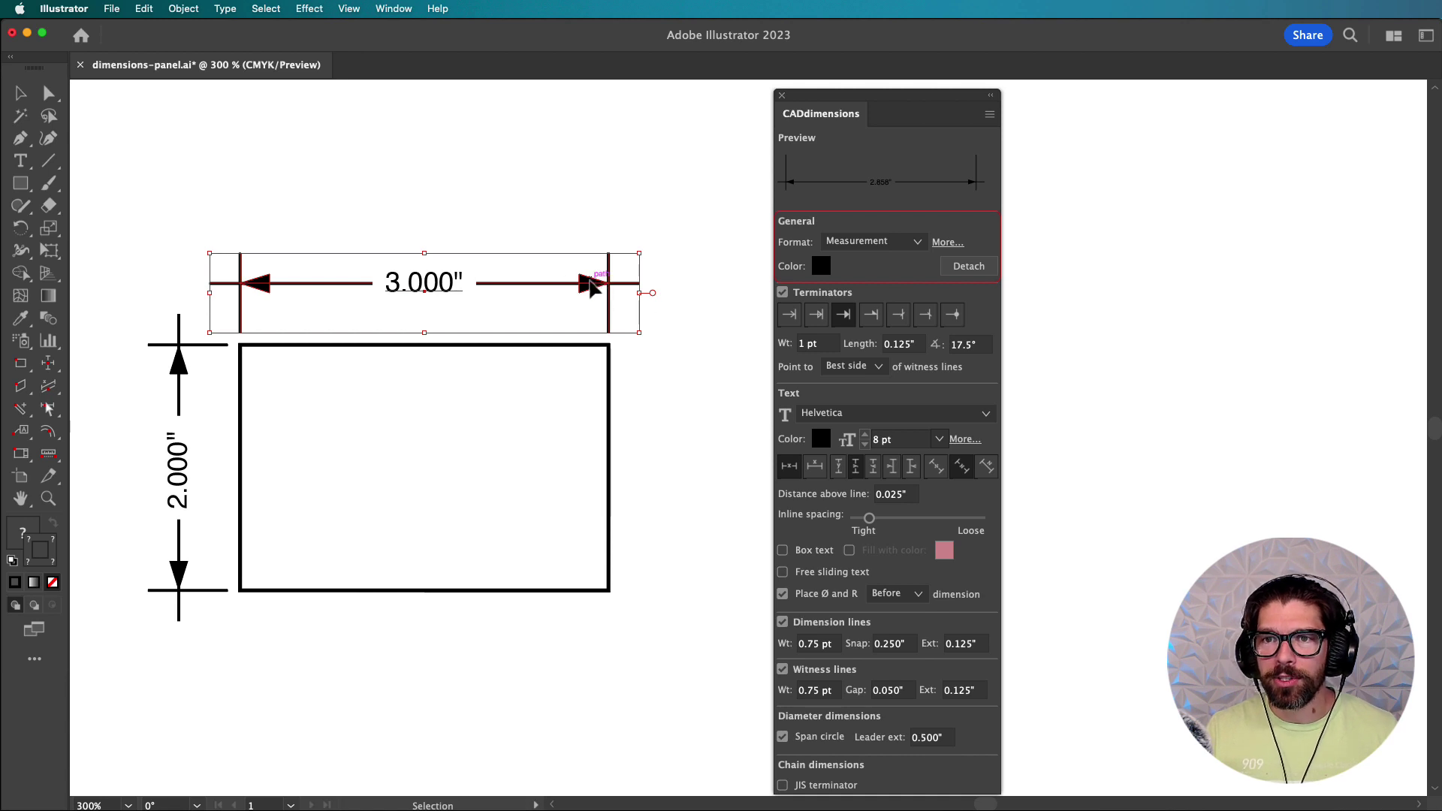
left_click_drag(594, 285, 636, 246)
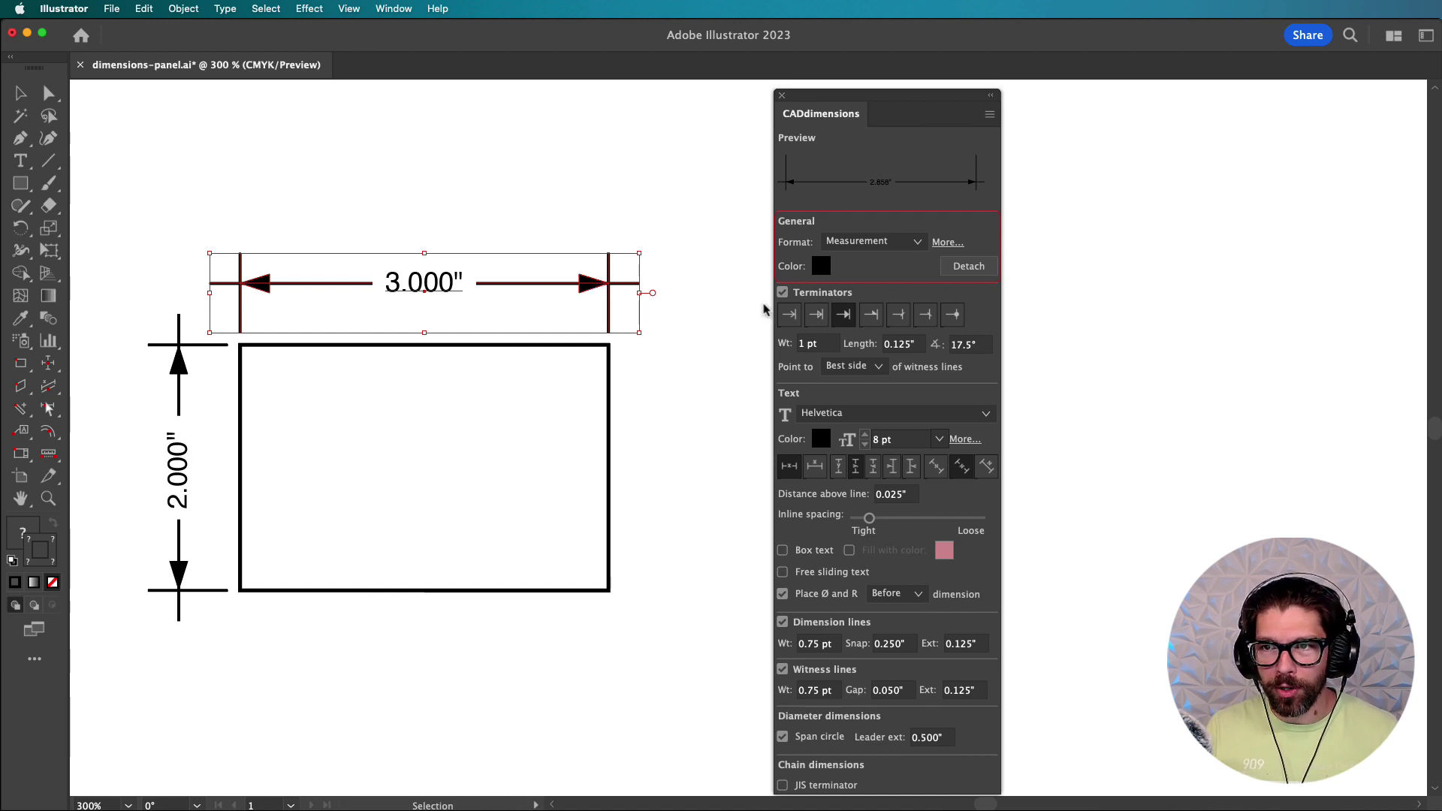
left_click(870, 315)
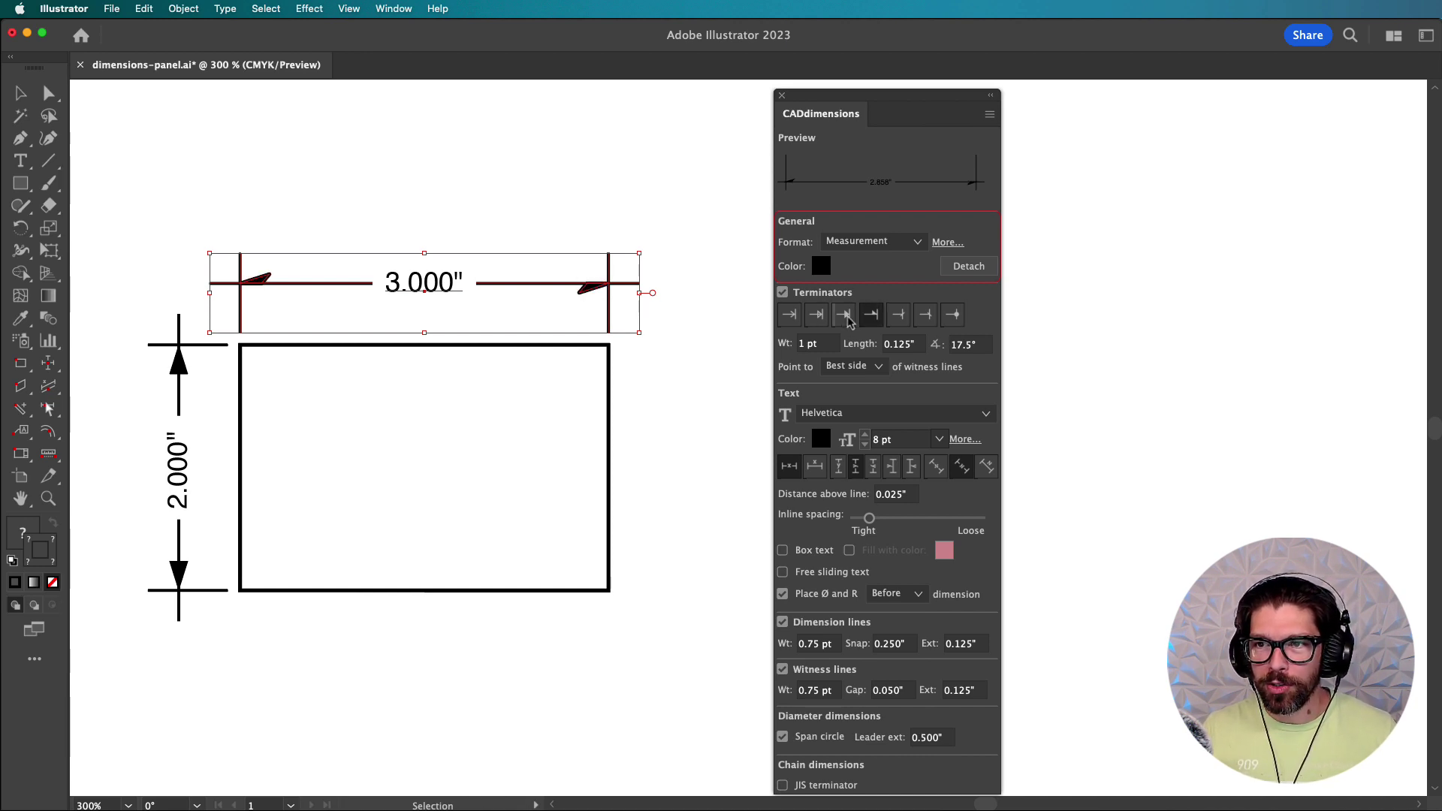
left_click(842, 314)
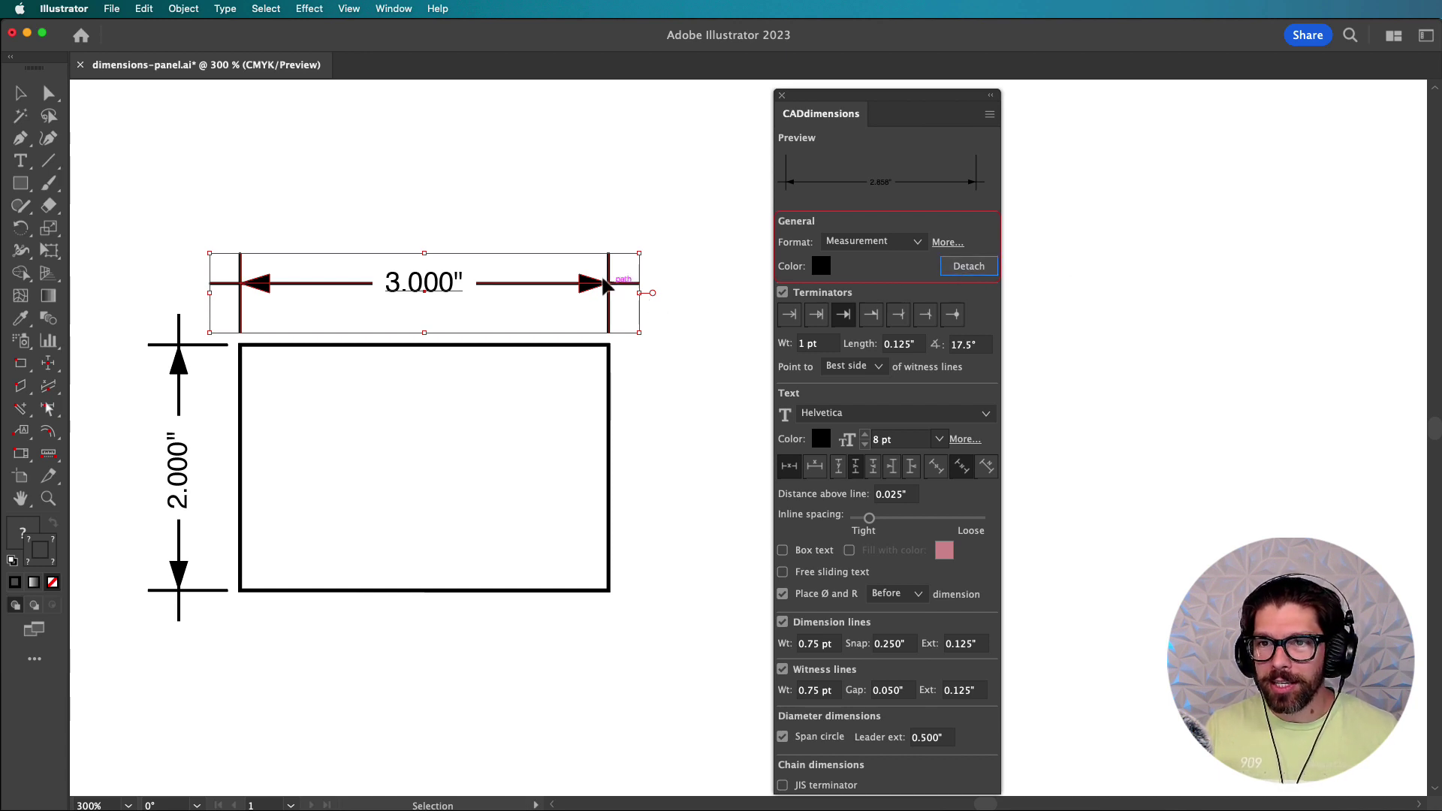
Step: Move the detached 3.000" dimension away from the rectangle, try other terminators on it, and undo the detachment and move
left_click_drag(591, 291, 666, 229)
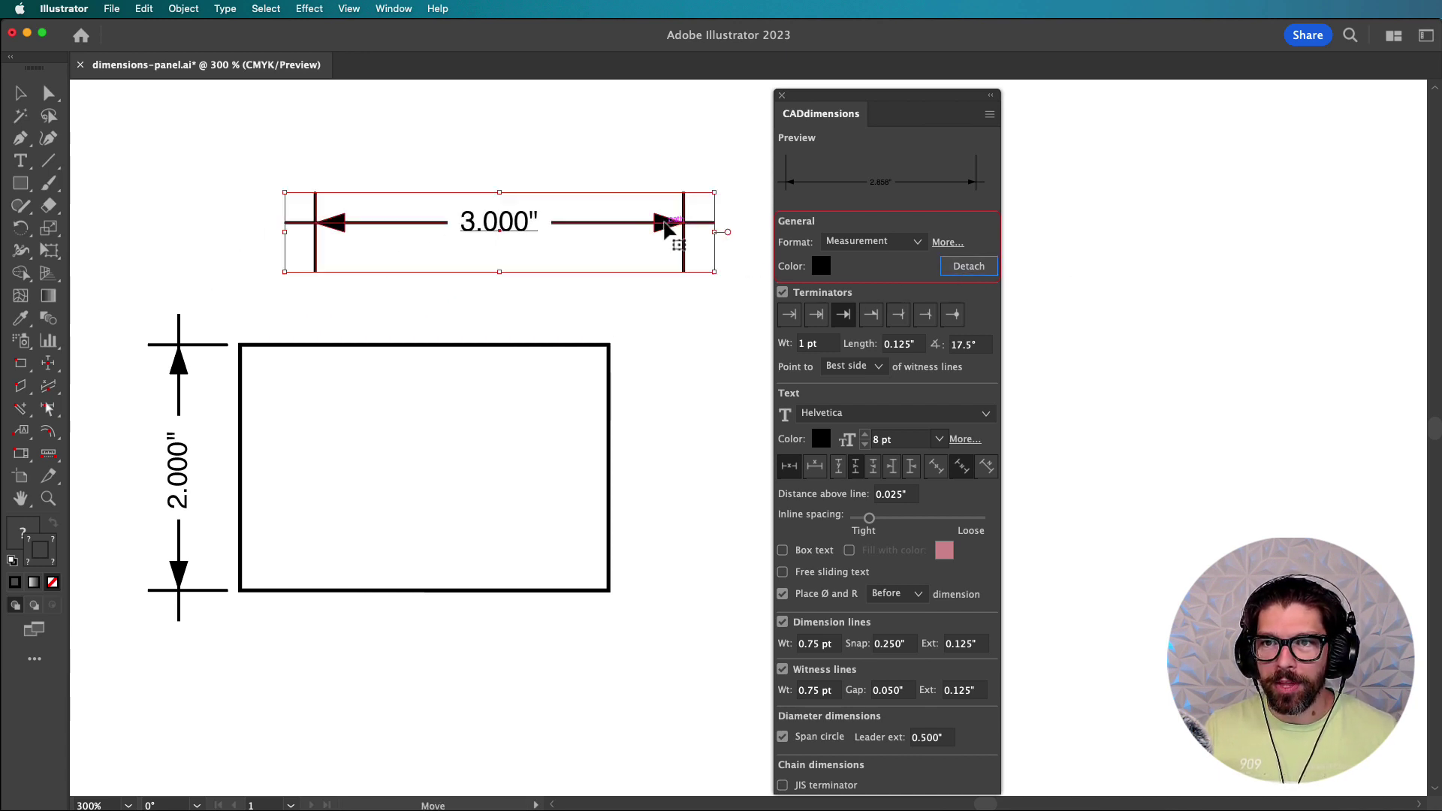
left_click(870, 314)
left_click(850, 319)
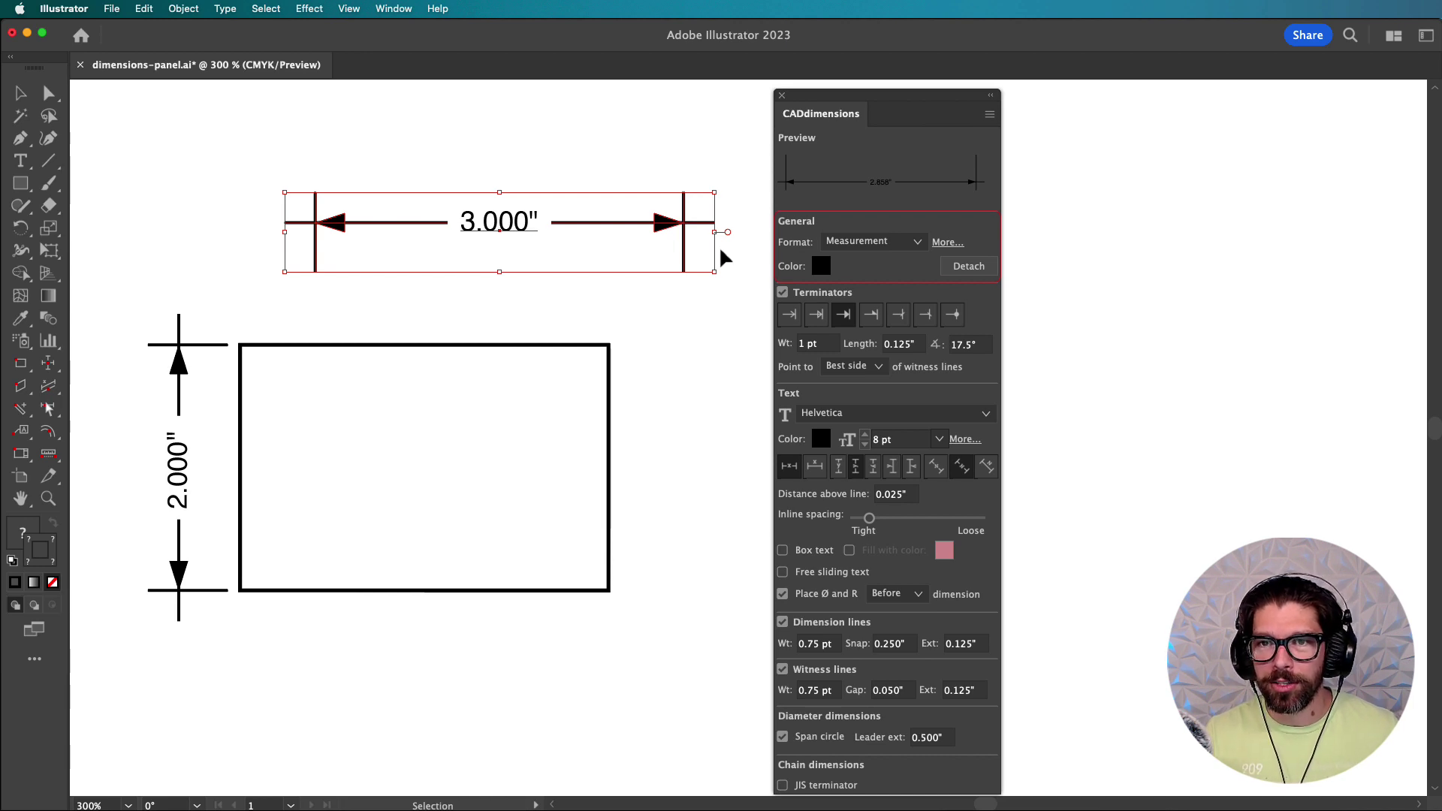
key("super+z")
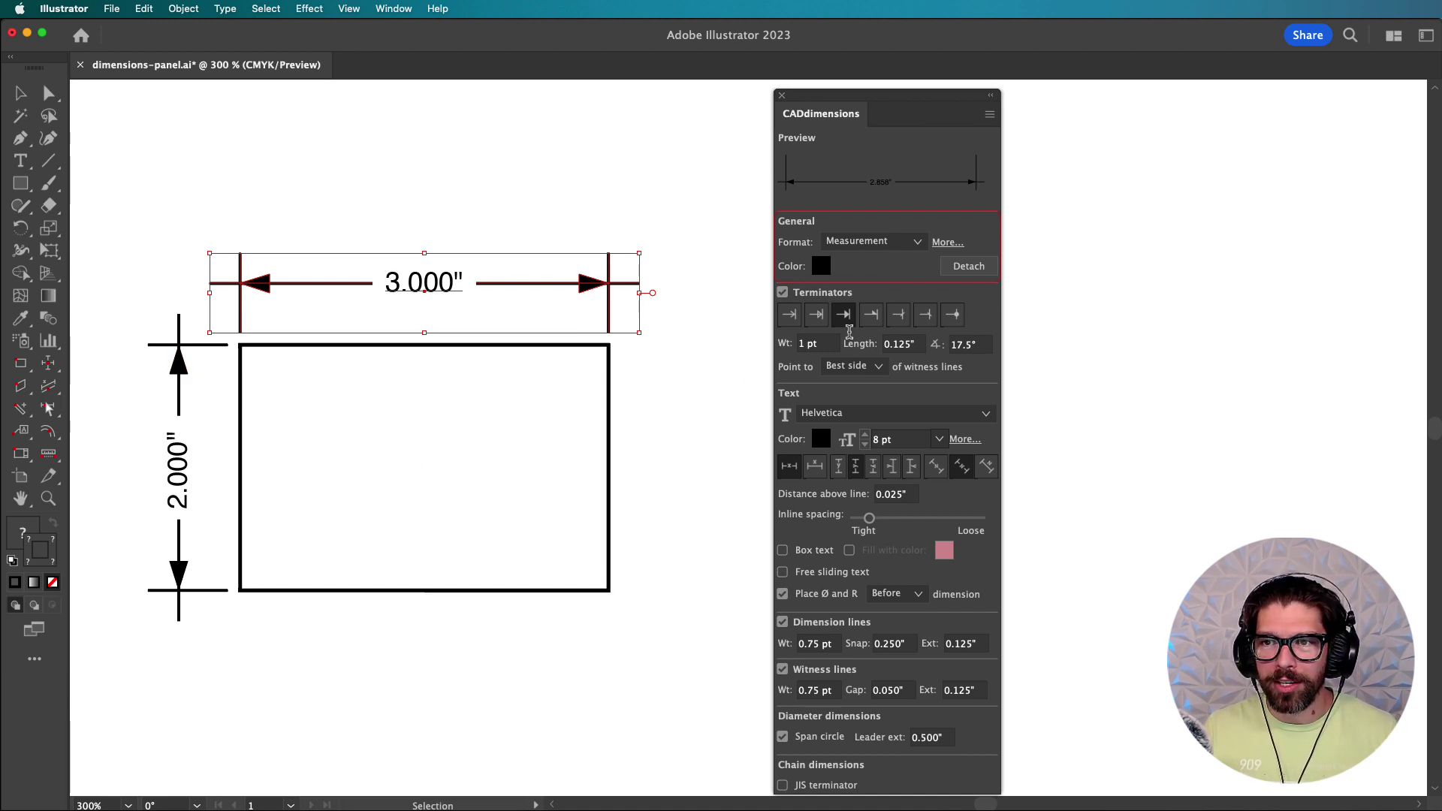
Step: Apply half-arrow terminators to the 3.000" dimension, compare its settings with the vertical dimension's, and restore its solid arrowheads
left_click(873, 322)
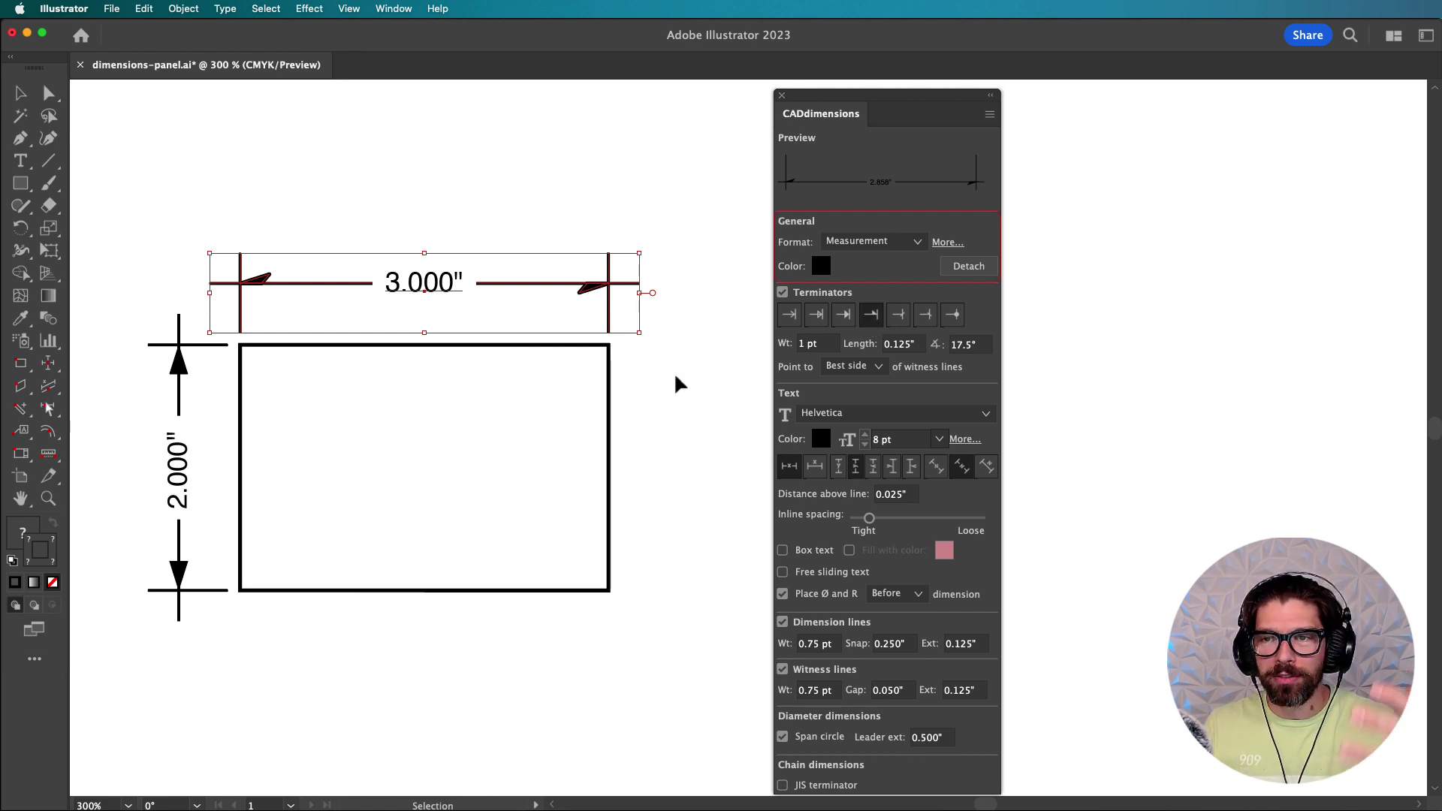
left_click(184, 375)
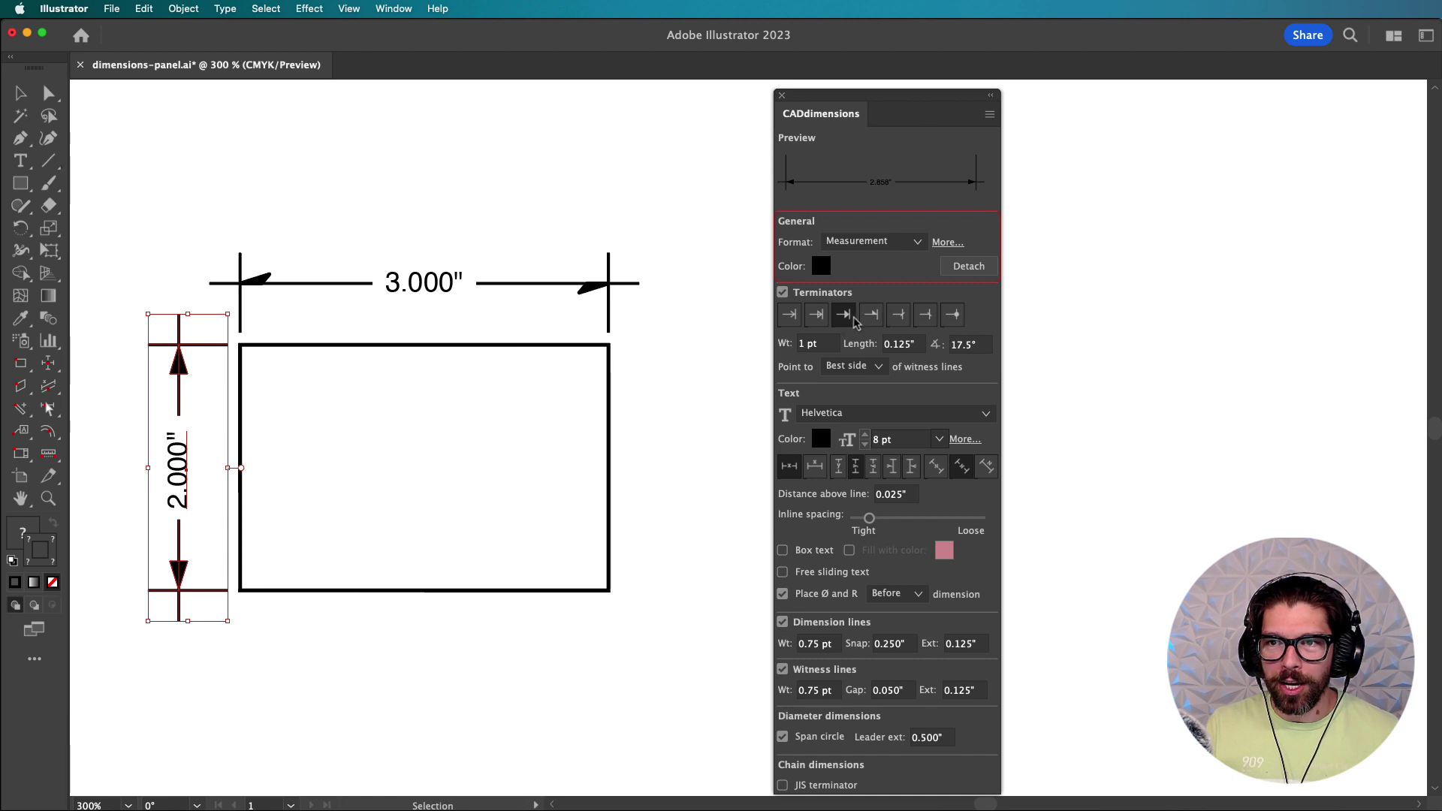
left_click(601, 288)
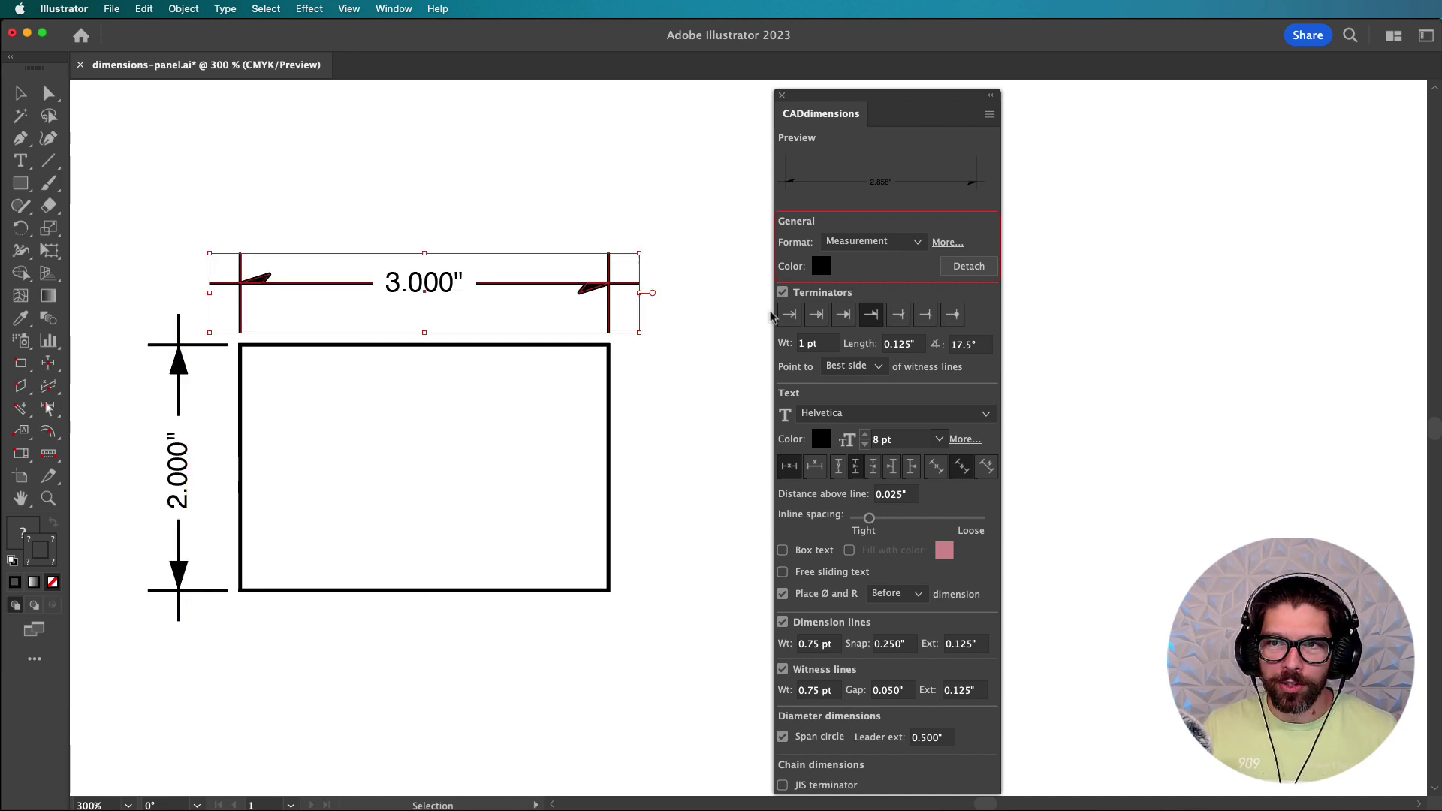
left_click(841, 319)
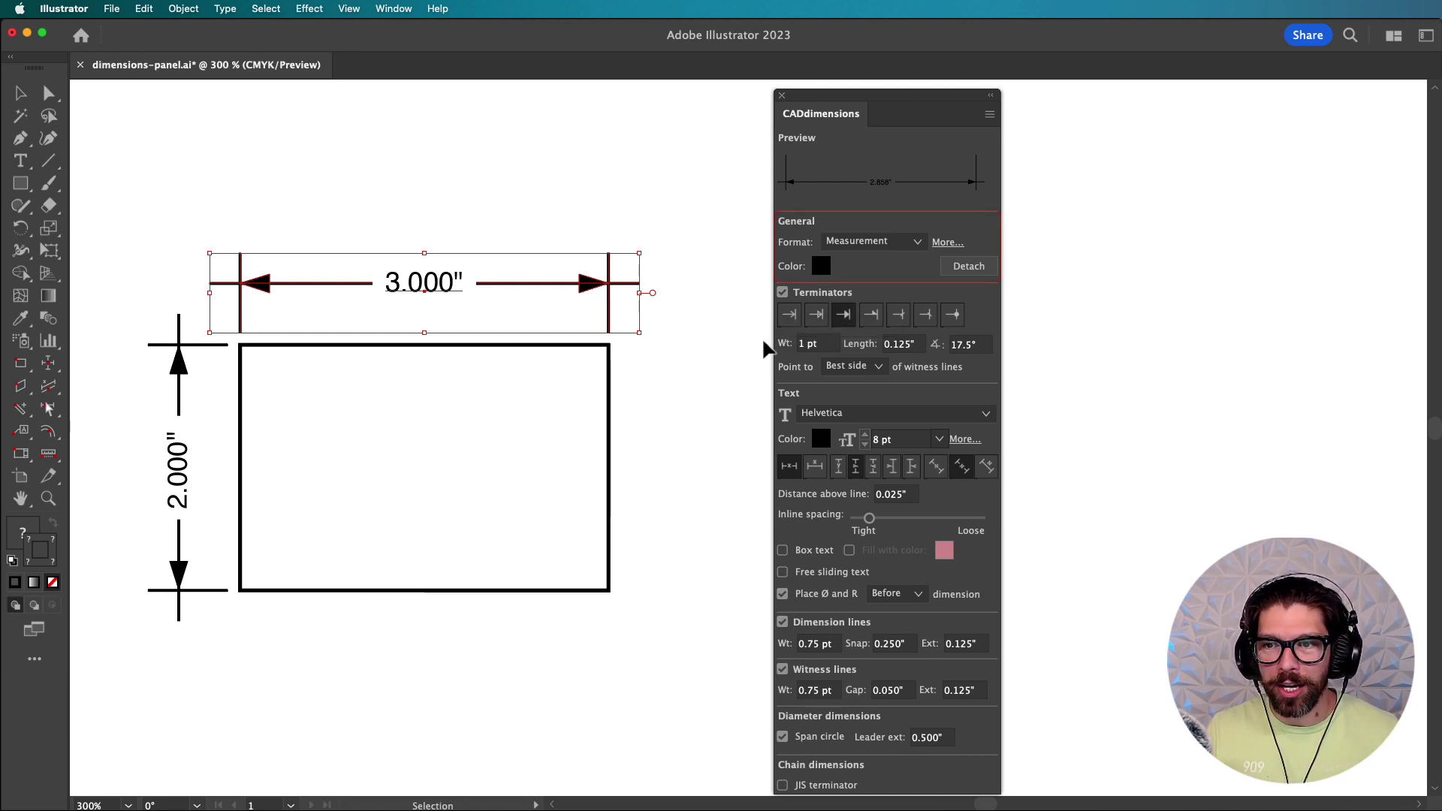
Step: Reselect the dimension above the rectangle and turn its terminators off and on again
left_click(767, 287)
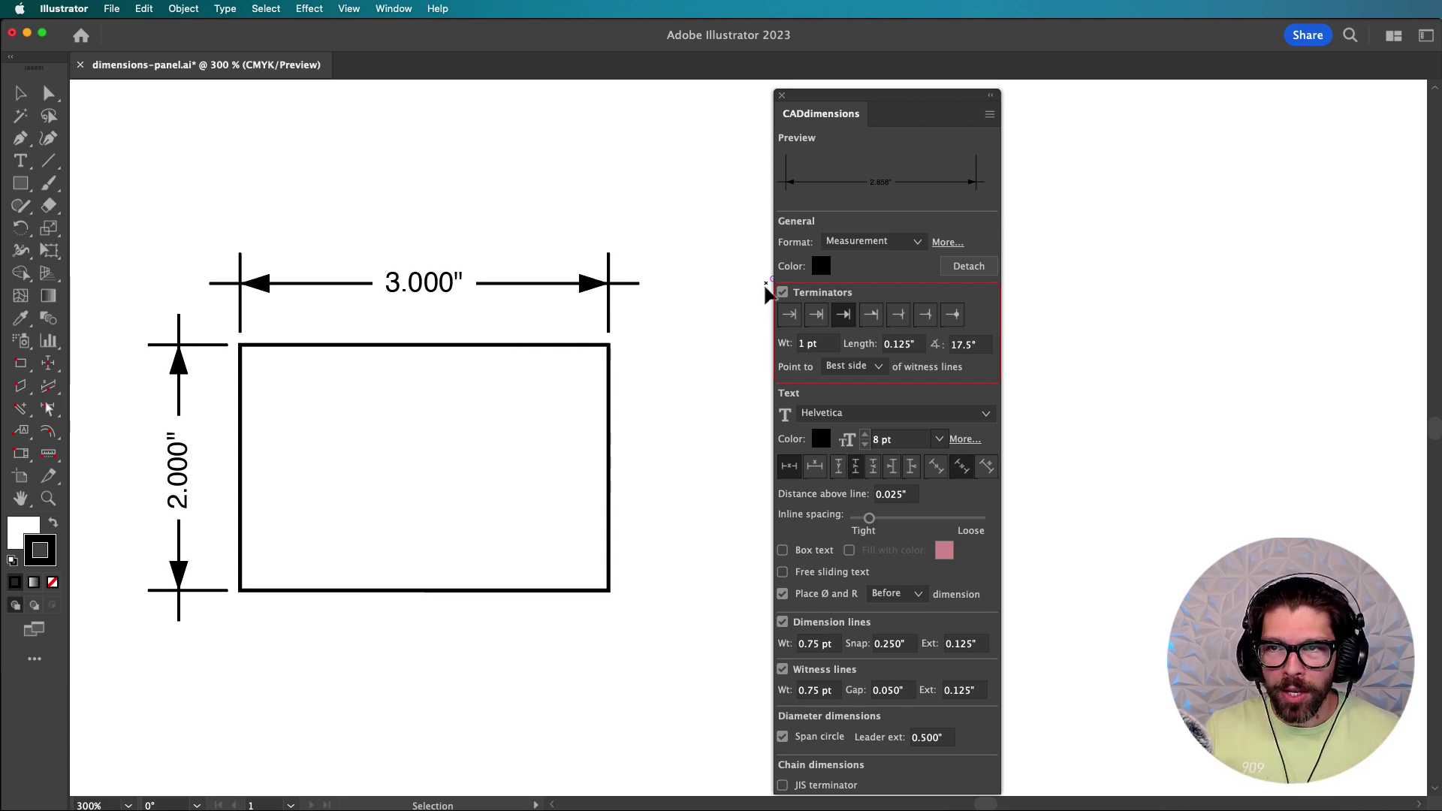
left_click(605, 289)
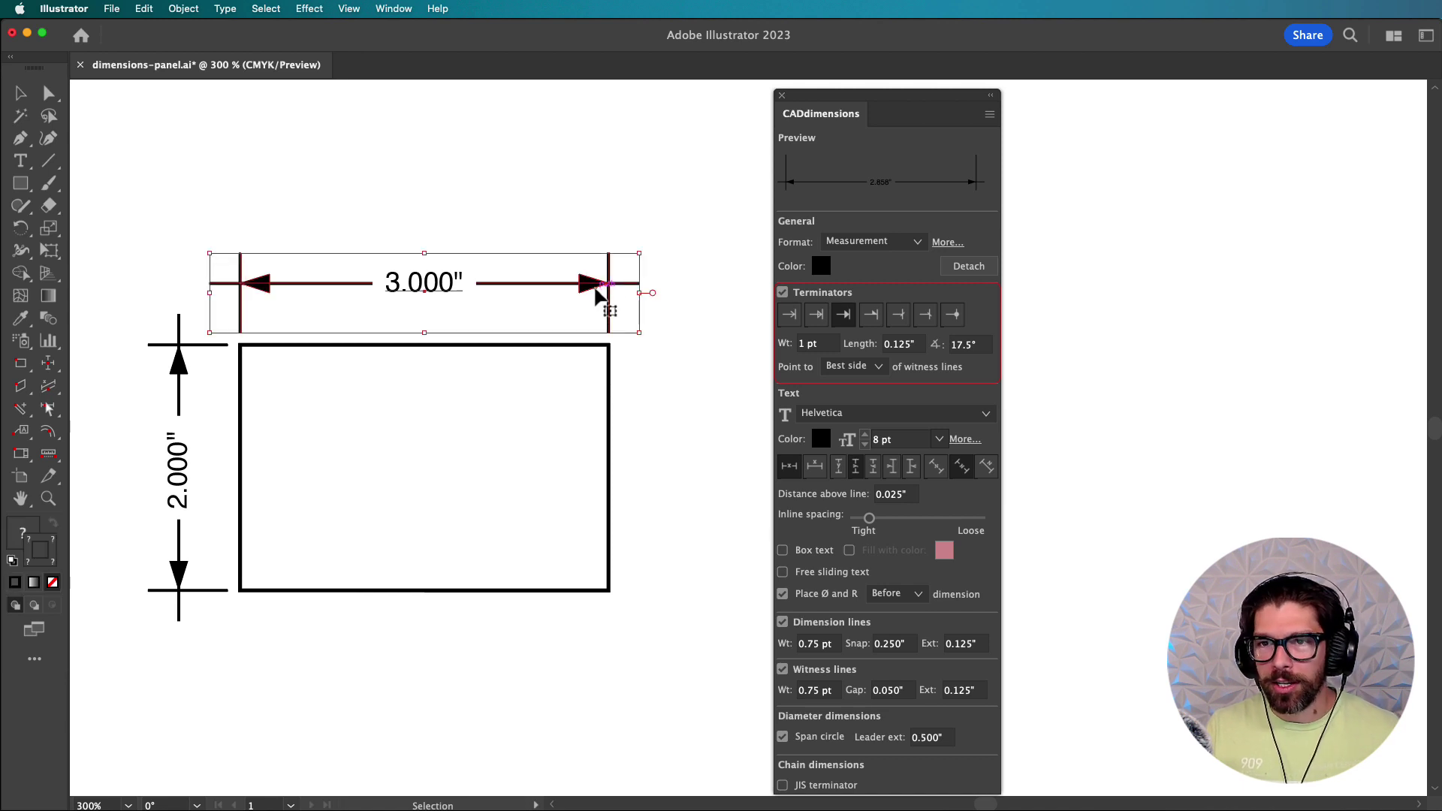
left_click(782, 293)
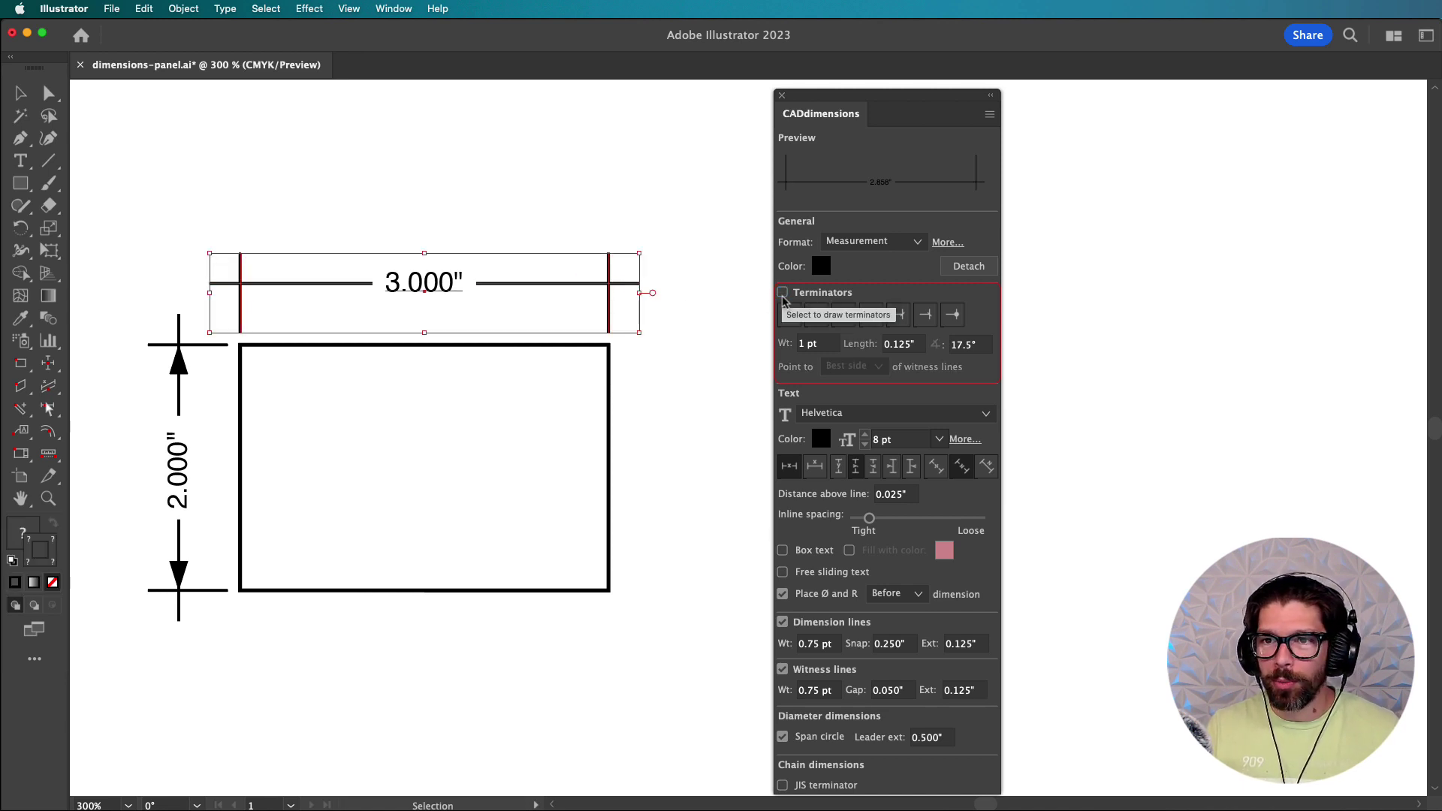
left_click(783, 293)
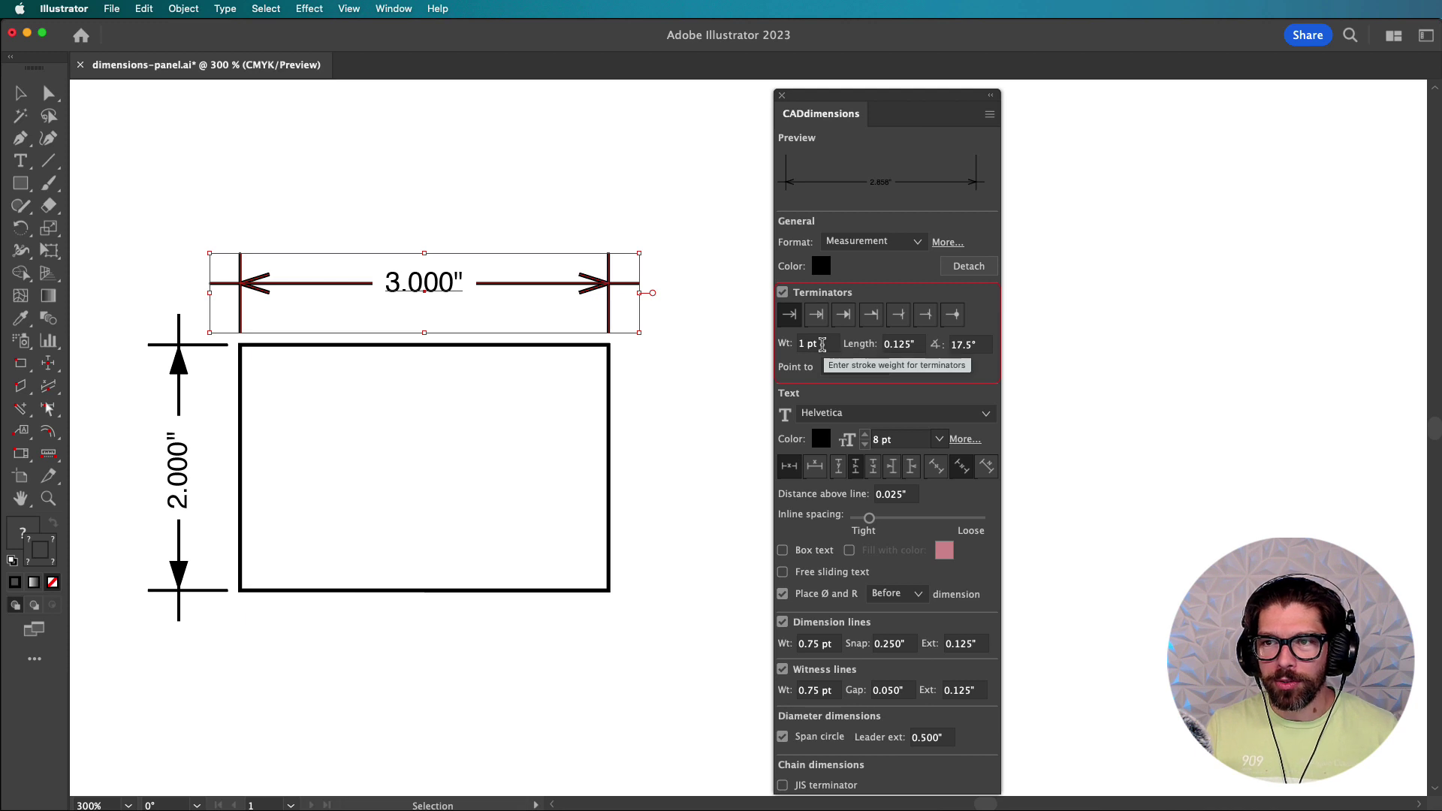
Step: Set the stroke weight of the 3.000" dimension's open-arrow terminators to 3 pt
left_click_drag(823, 345, 793, 344)
type("3")
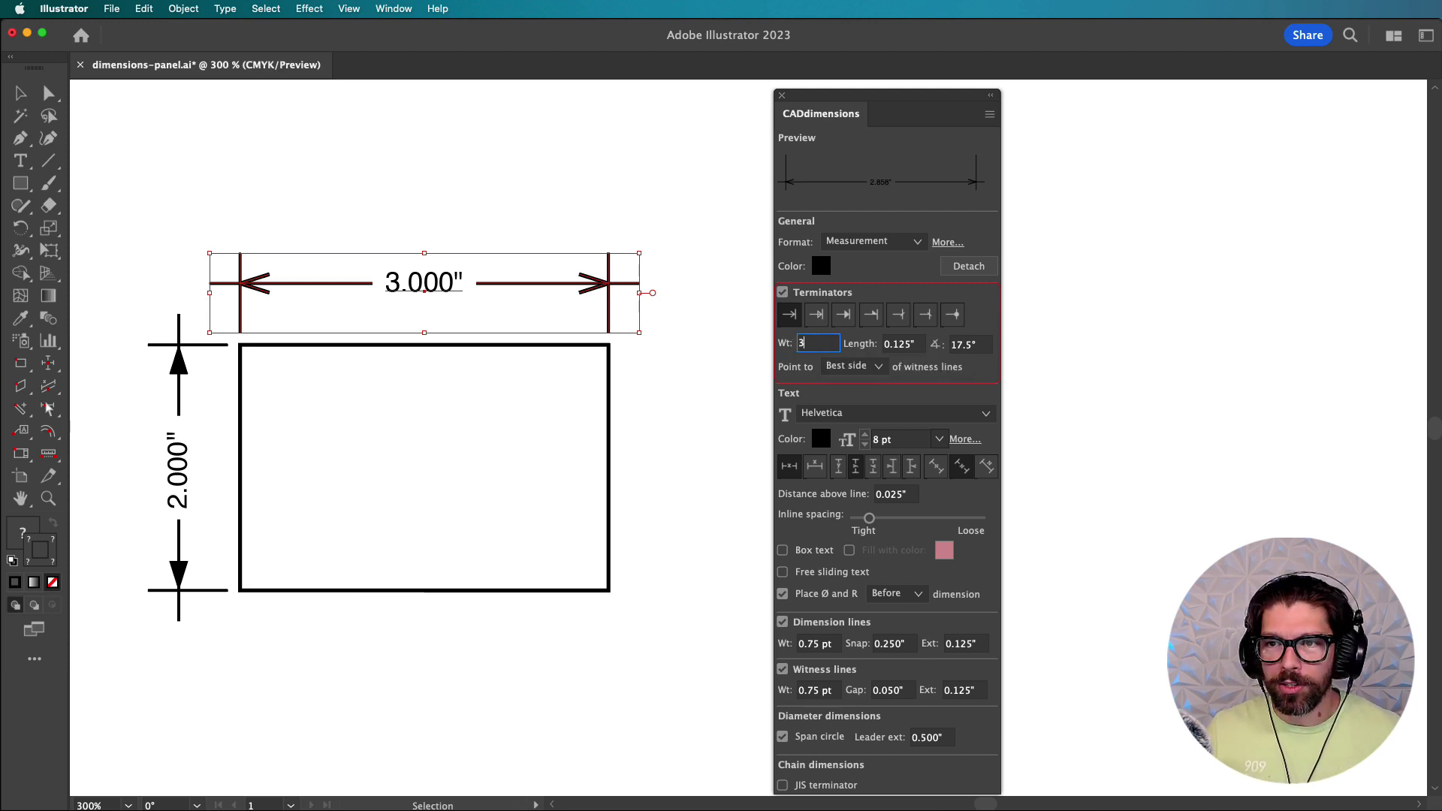
key("Return")
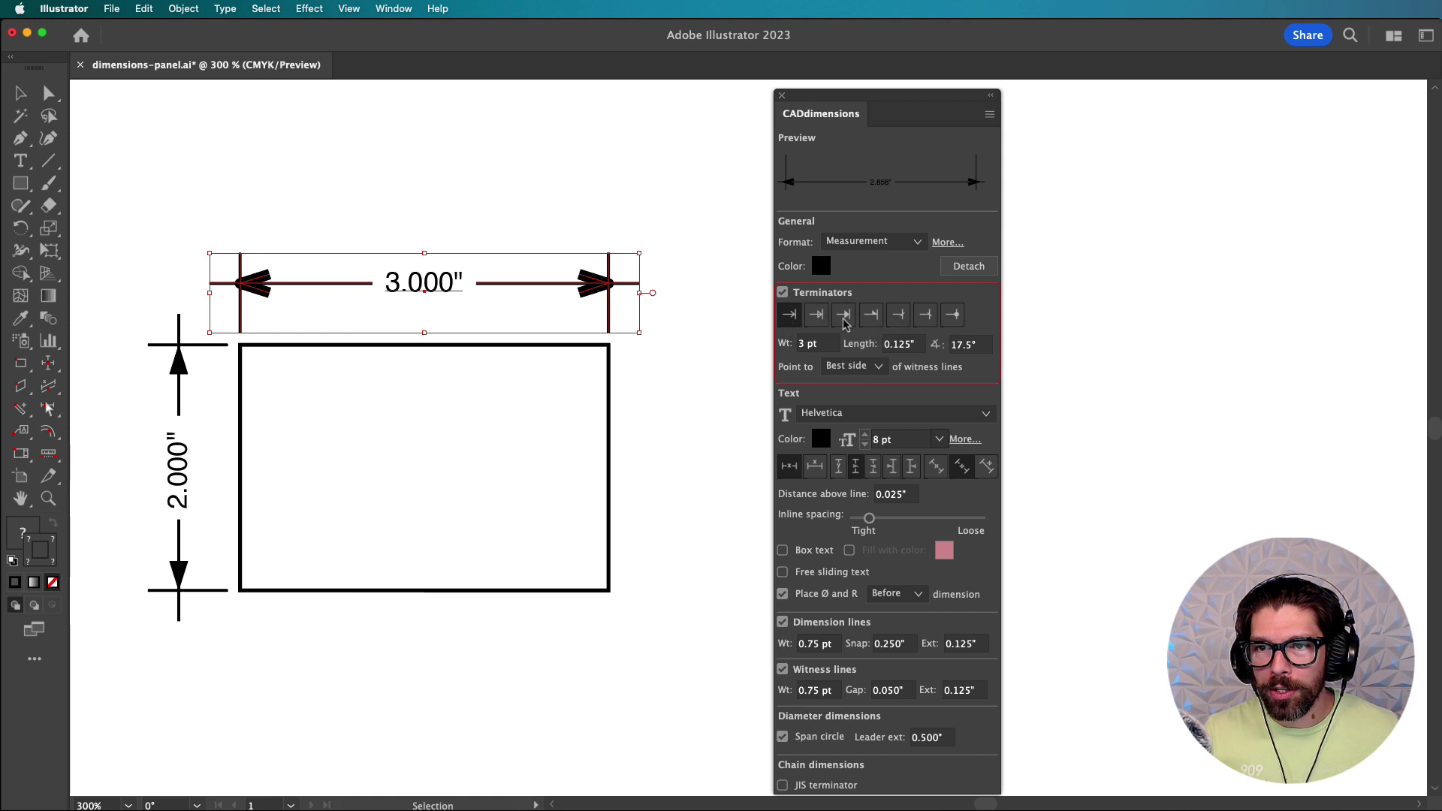
Step: Try solid arrowheads on the 3.000" dimension, return to open-arrow terminators, and set their stroke weight to 1 pt
left_click(844, 316)
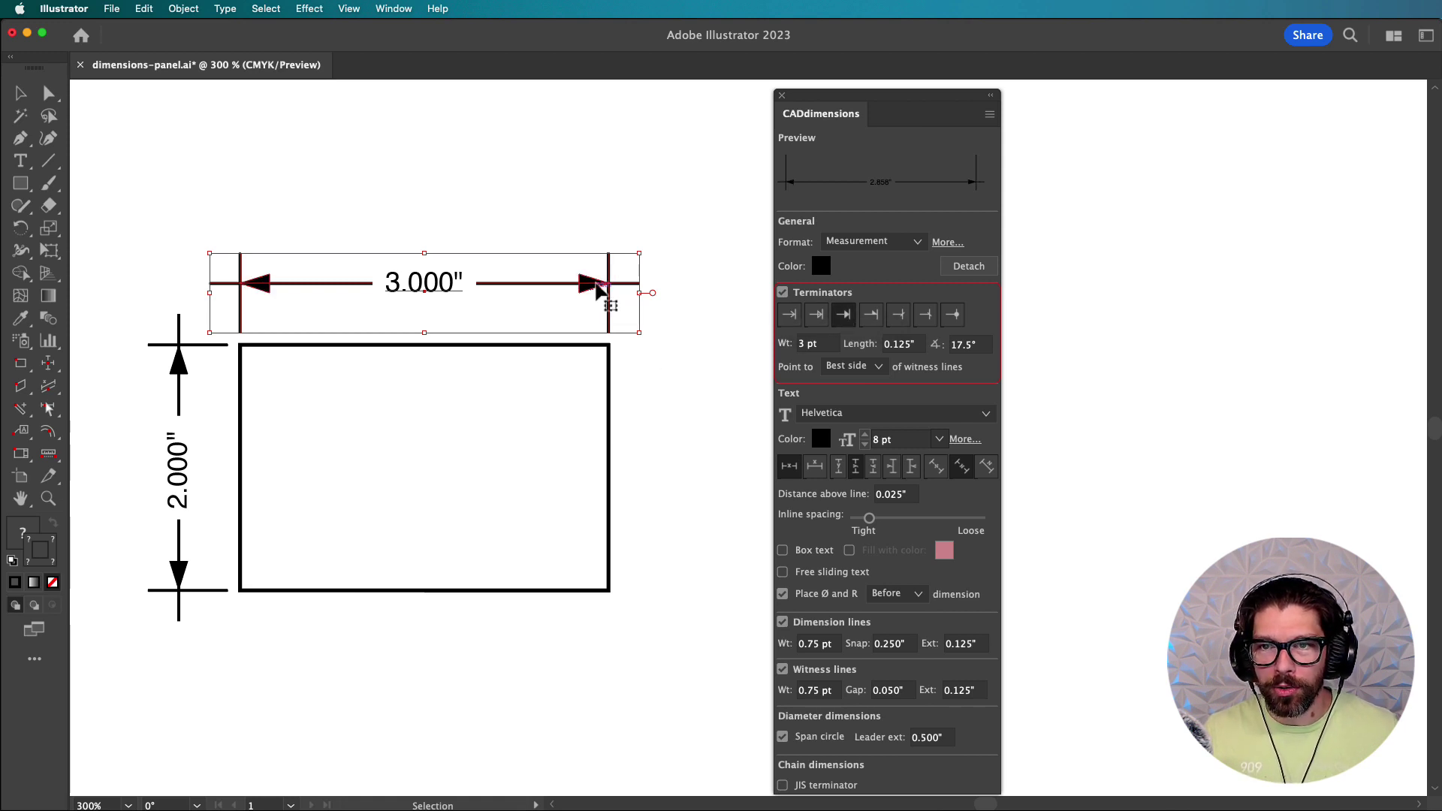
left_click(790, 317)
left_click(825, 344)
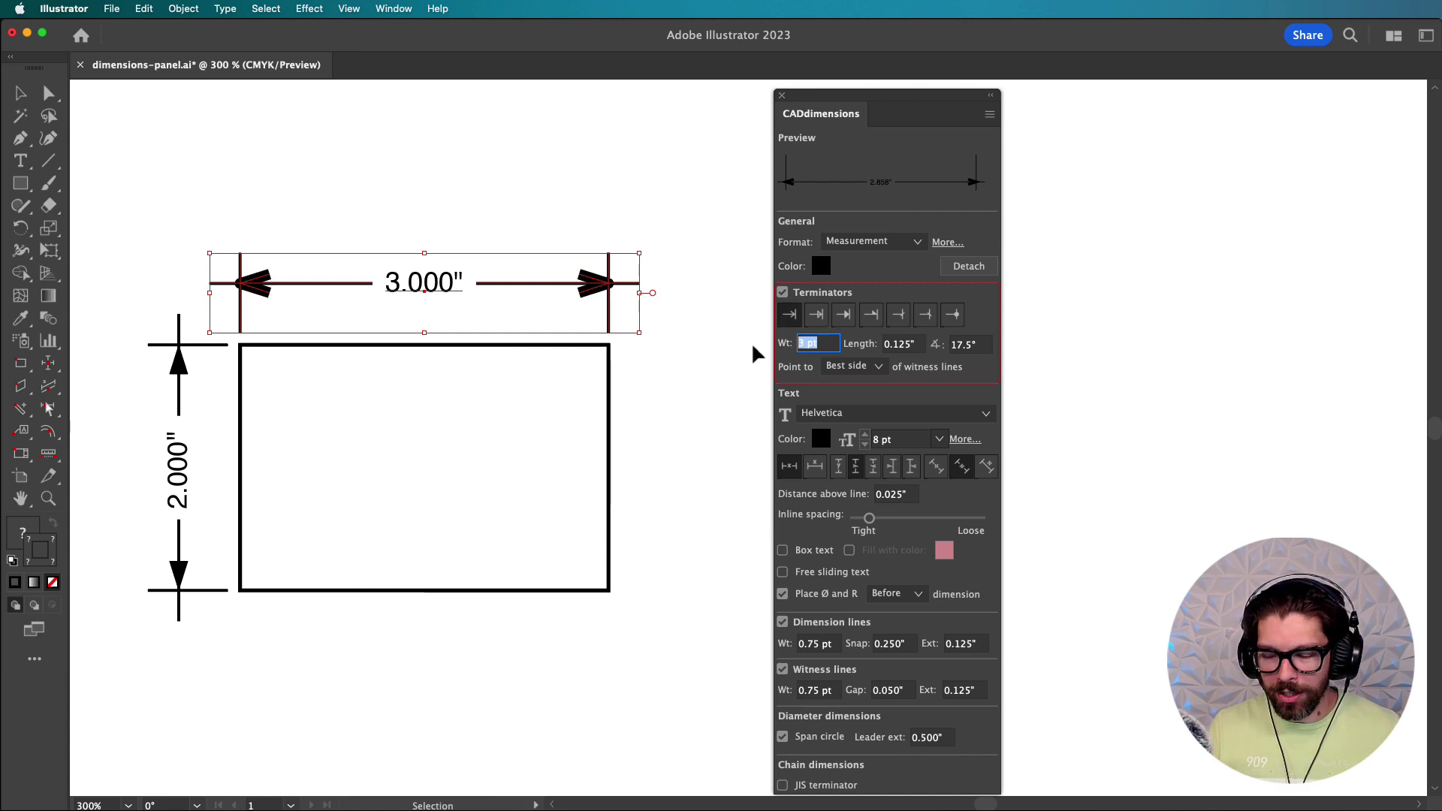
type("1")
key("Return")
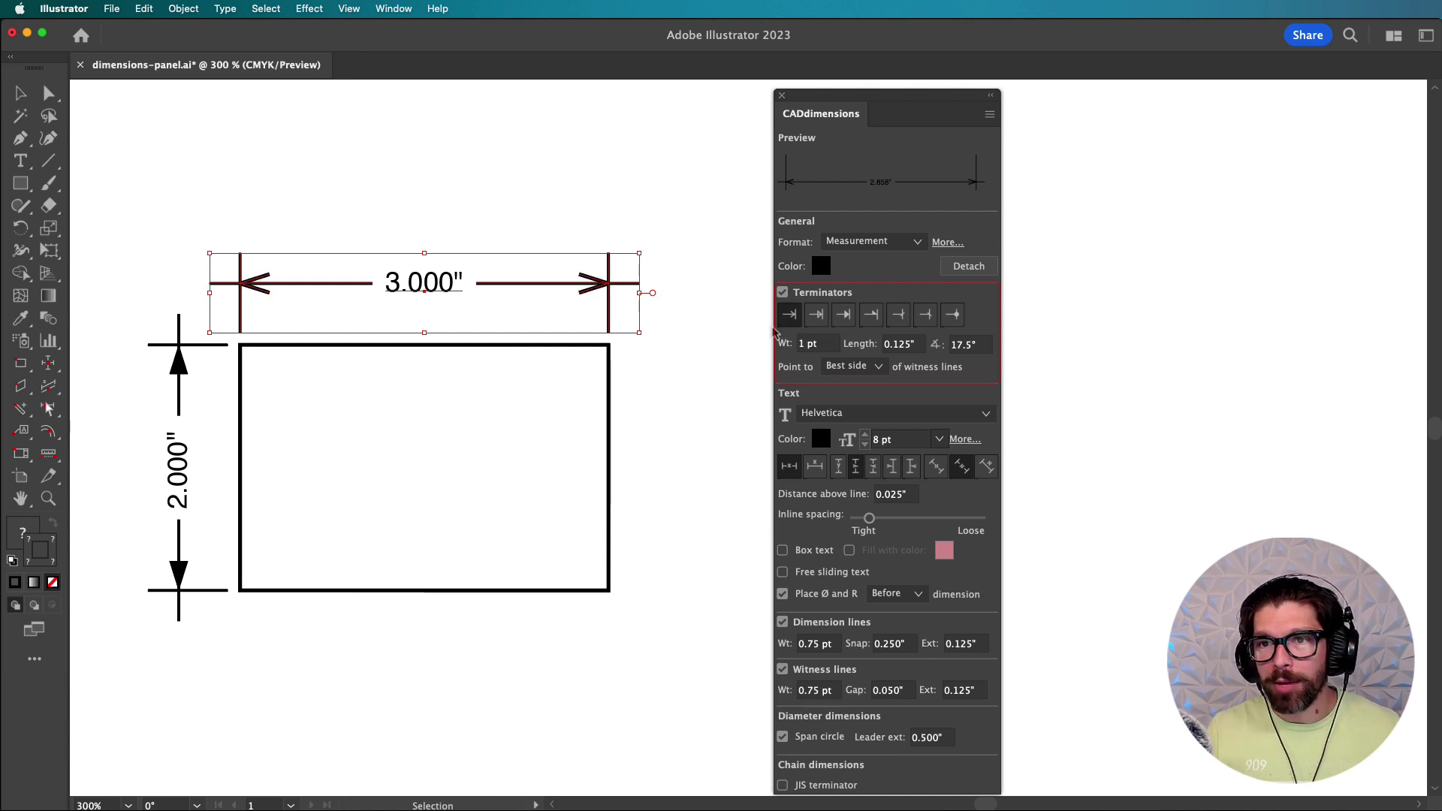
Step: Try a terminator length of 0.5" on the 3.000" dimension, and return the length to 0.125"
left_click(913, 345)
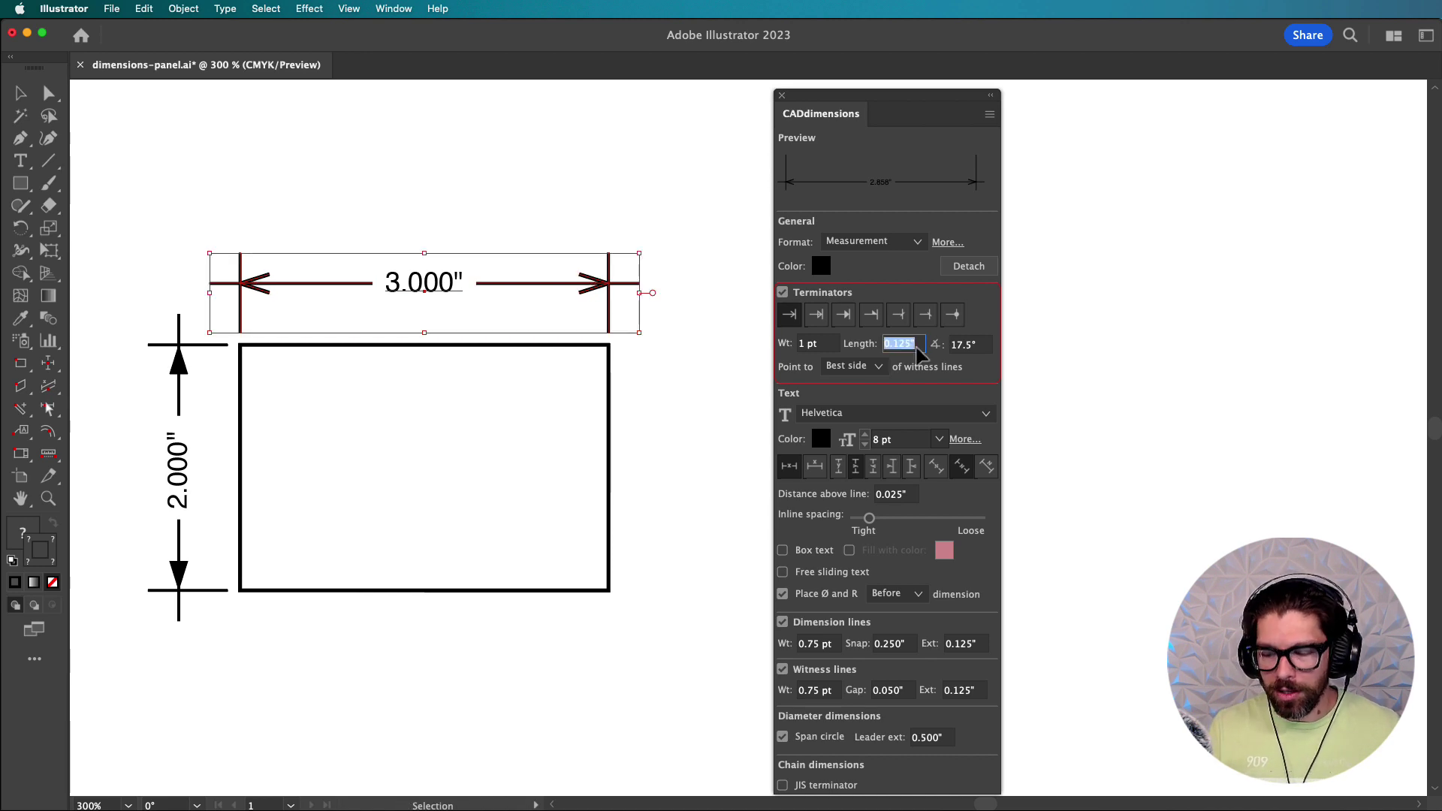
type(".5")
key("Return")
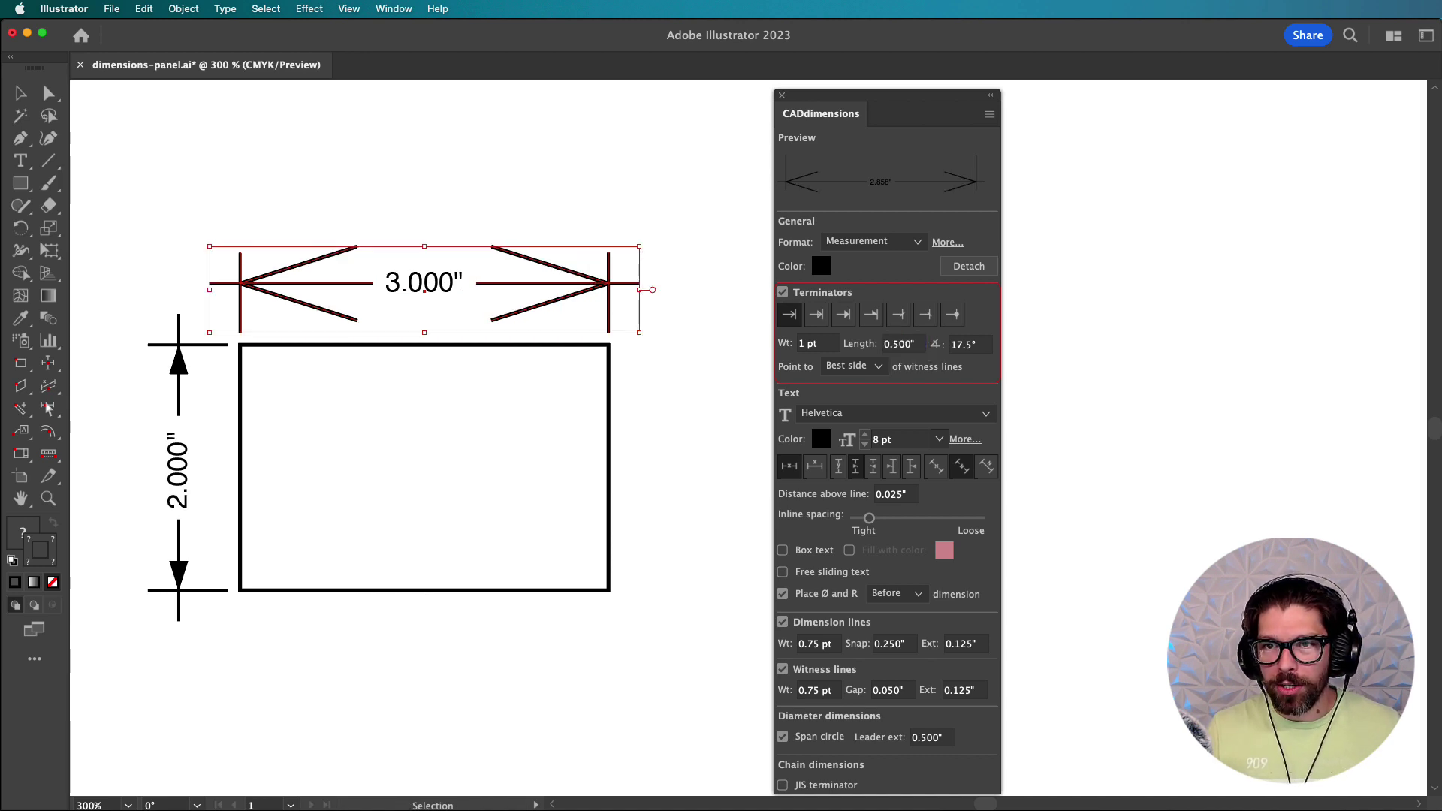
left_click(914, 343)
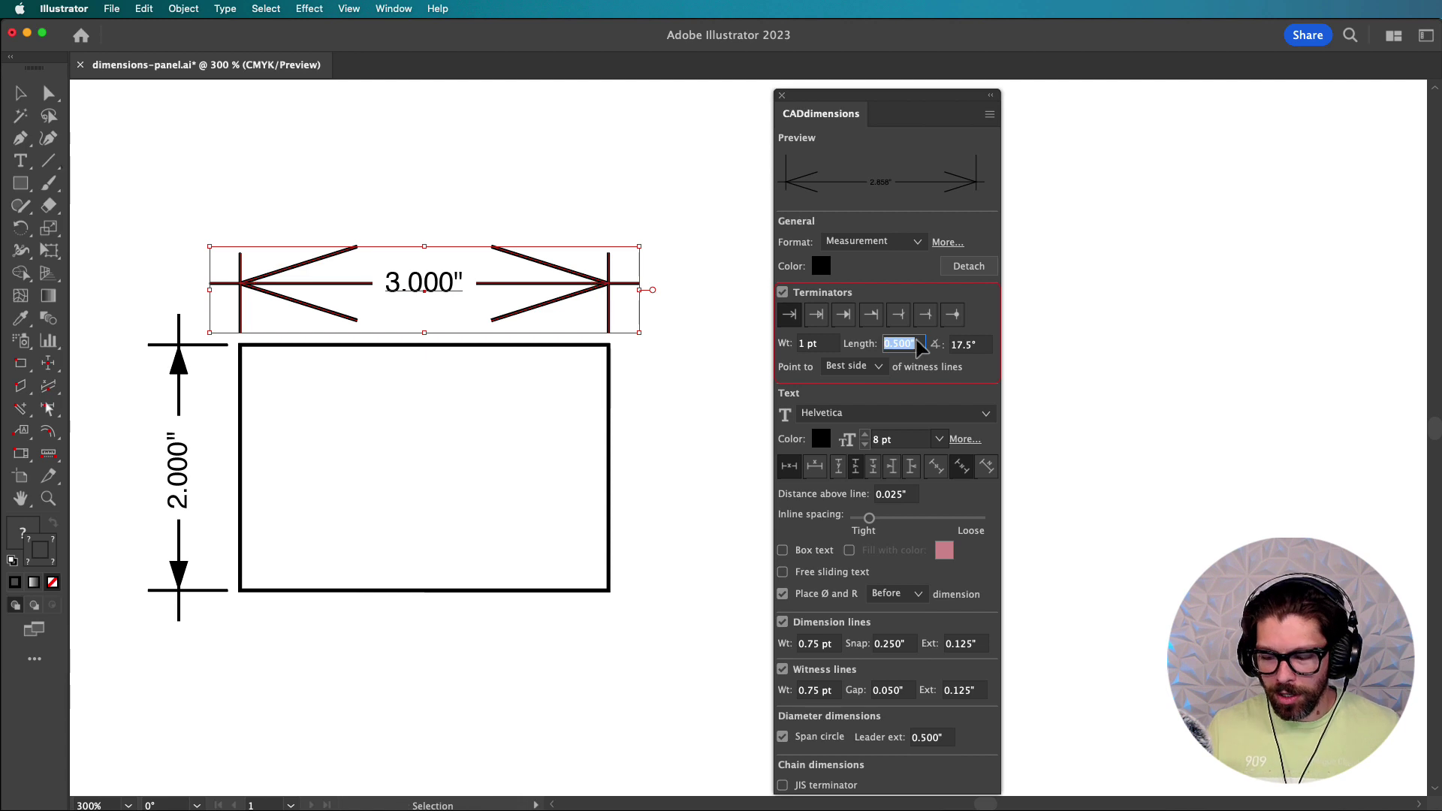
type(".125")
key("Return")
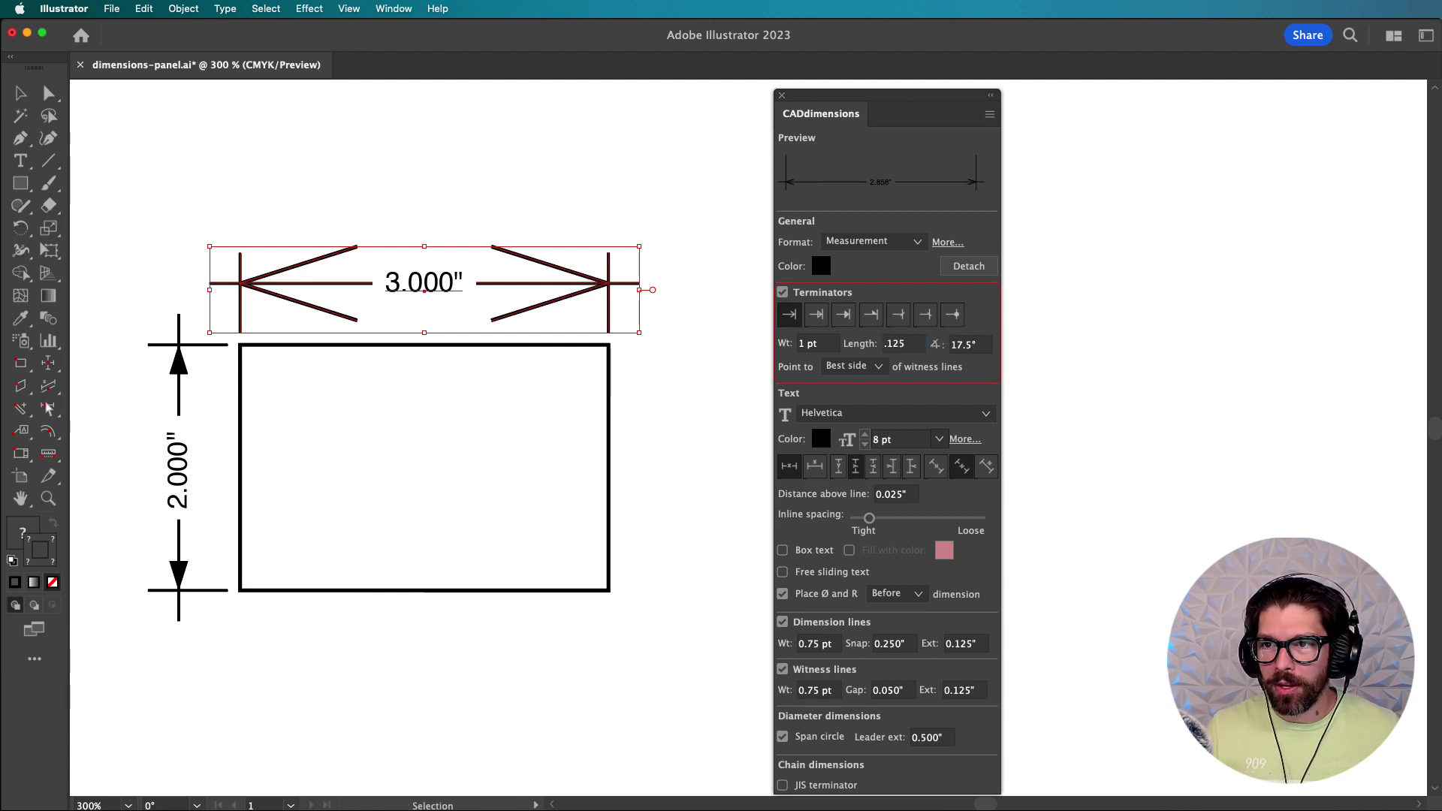
Step: Try a terminator angle of 50° on the dimension above the rectangle, and return the angle to 17.5°
left_click(965, 344)
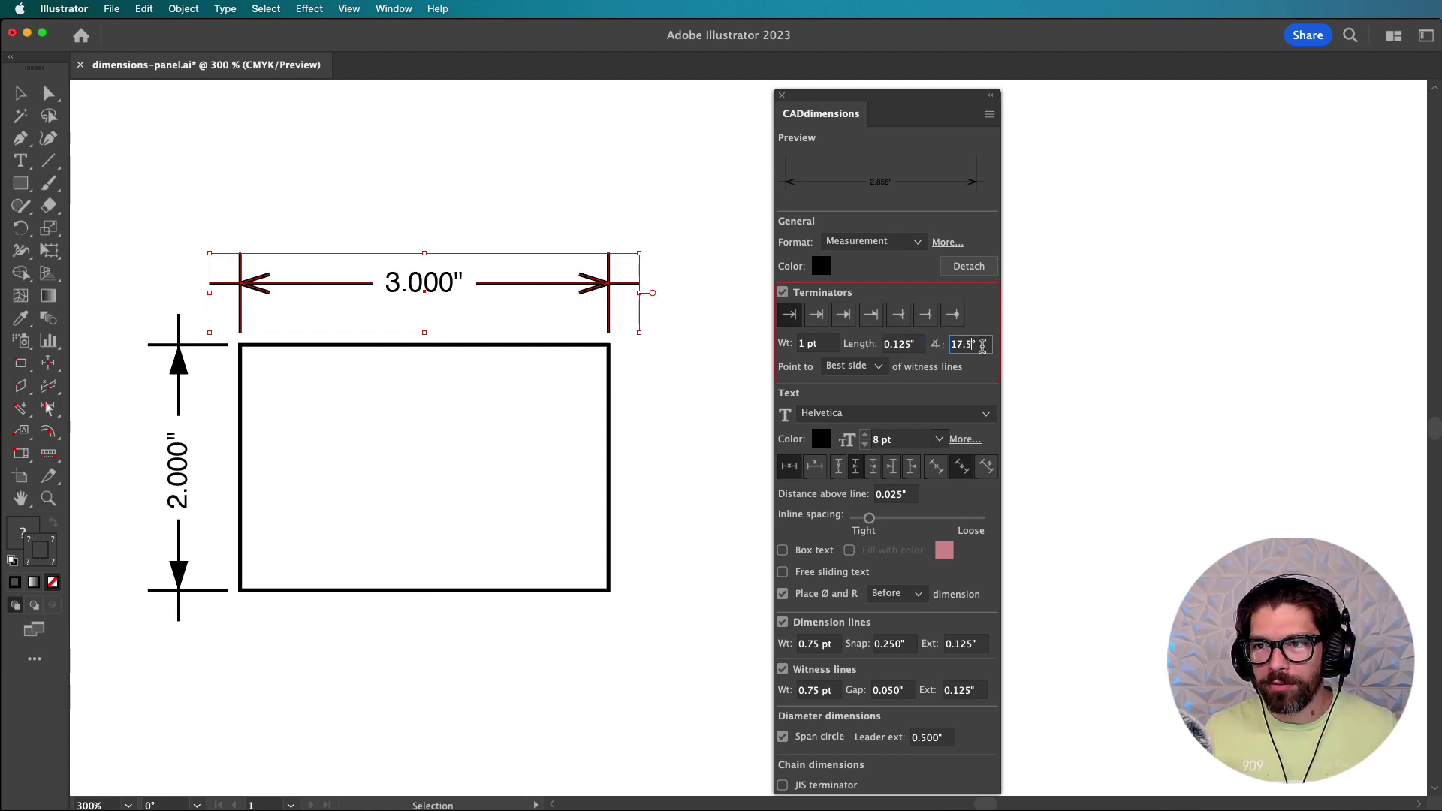
type("50")
key("Return")
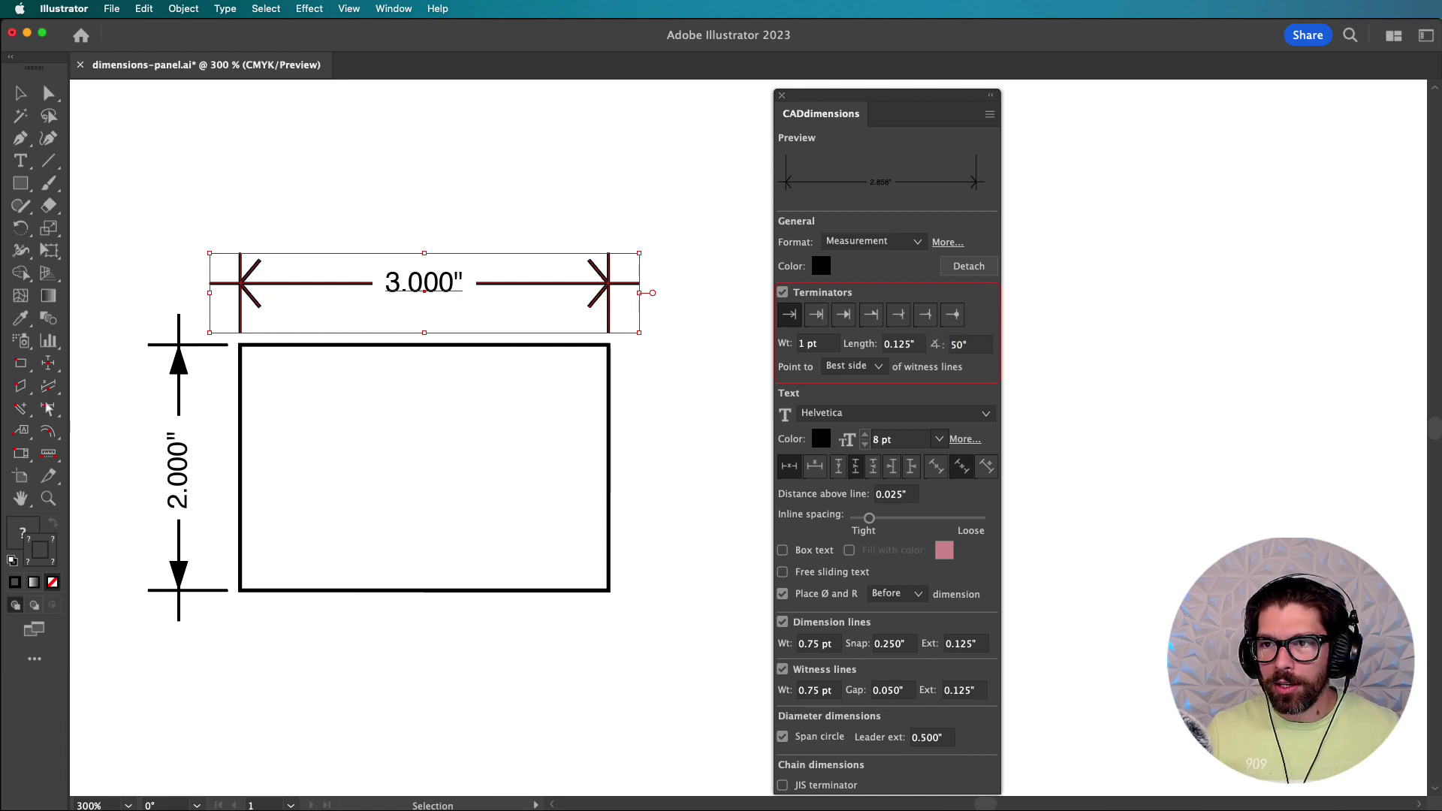
left_click(949, 343)
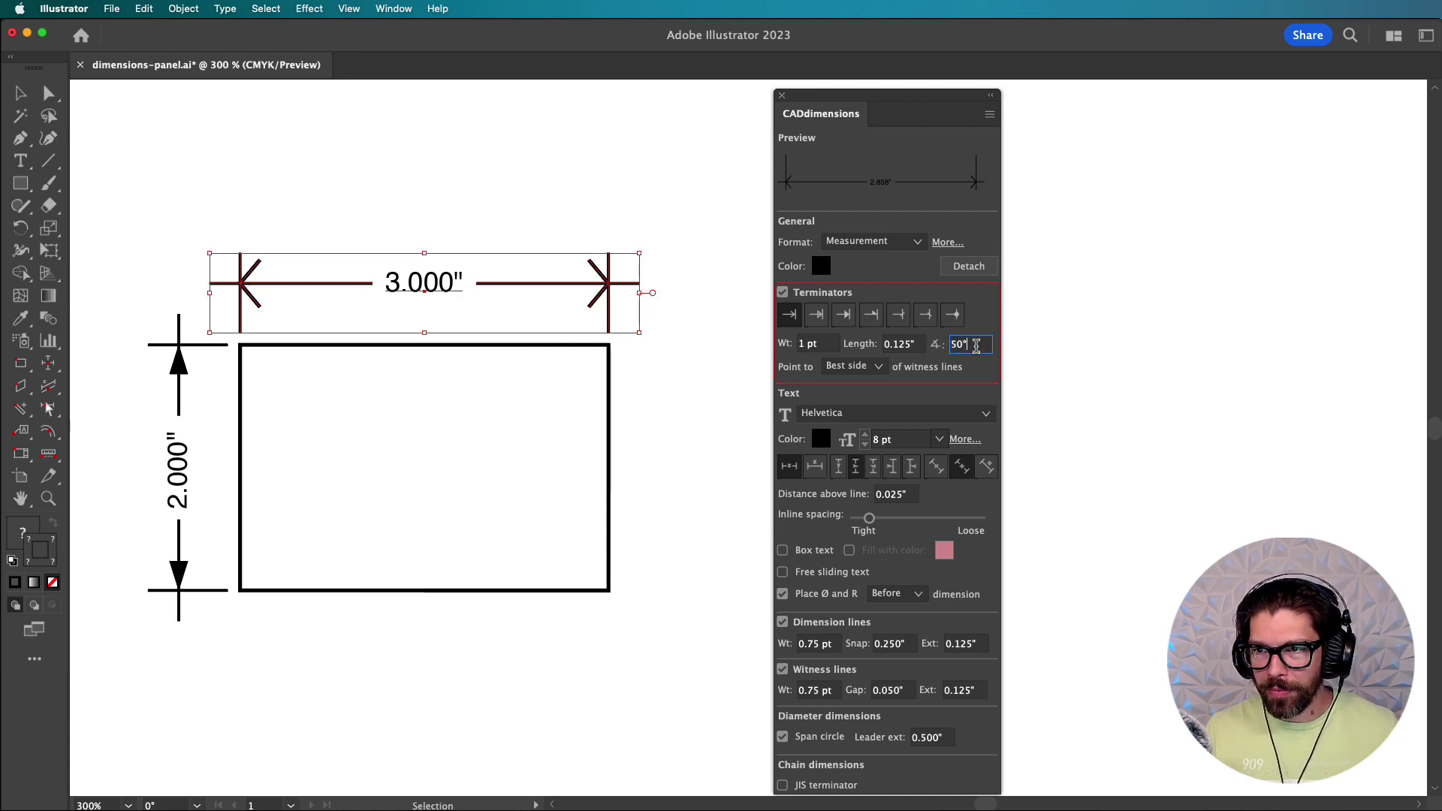
type("1")
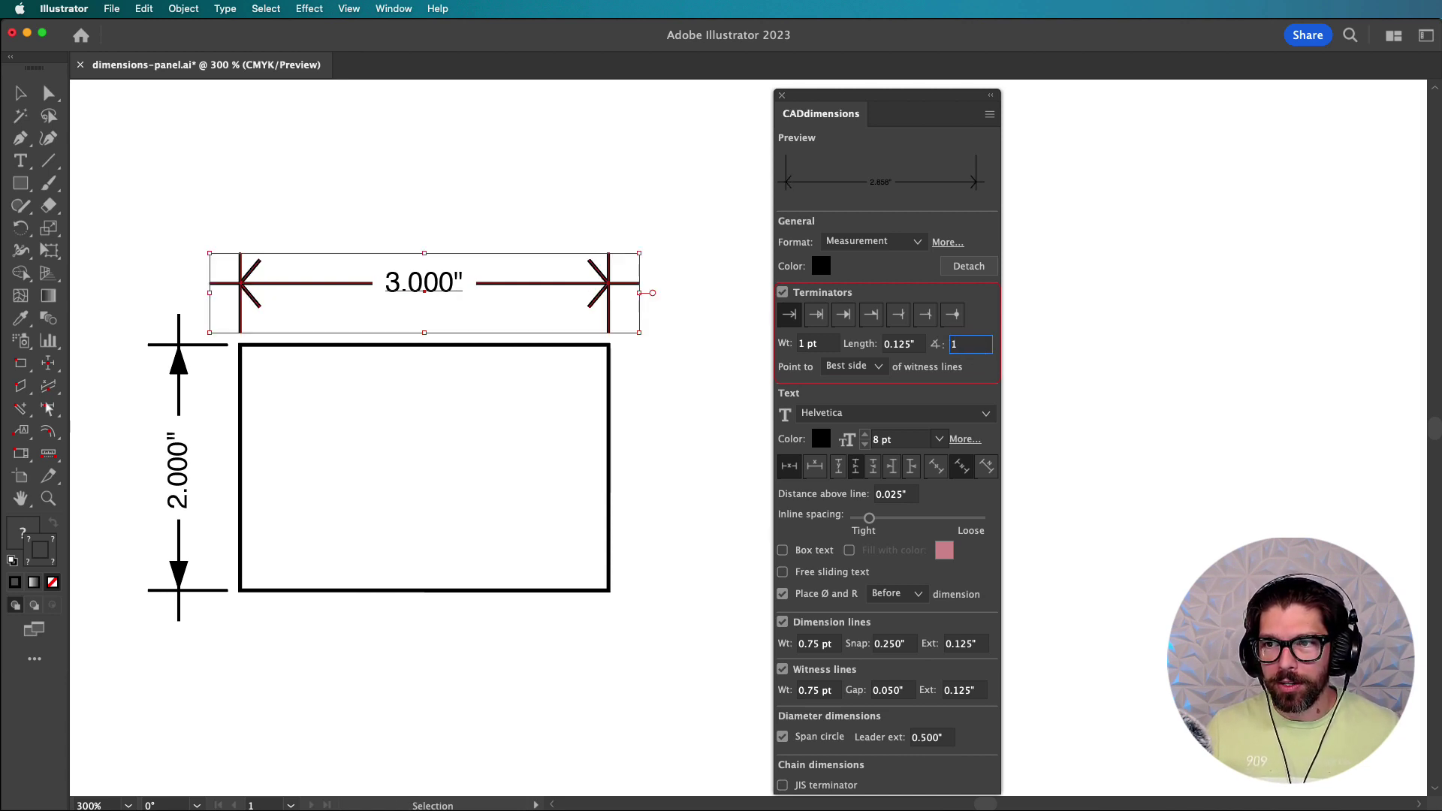
type("7.5")
key("Return")
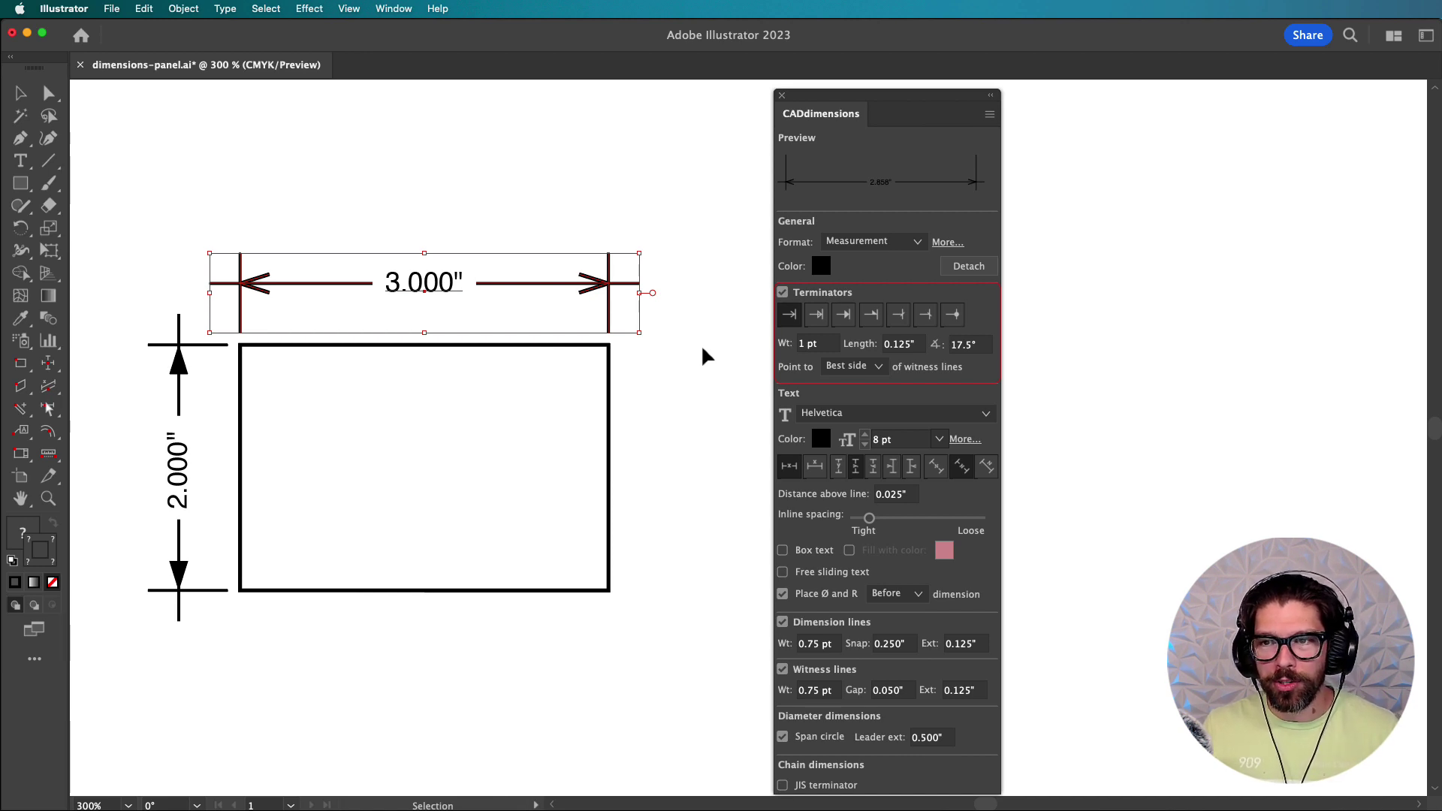
Step: Point the dimension's terminators to the inside and the outside of the witness lines, return them to Best side, and deselect the dimension
left_click(829, 367)
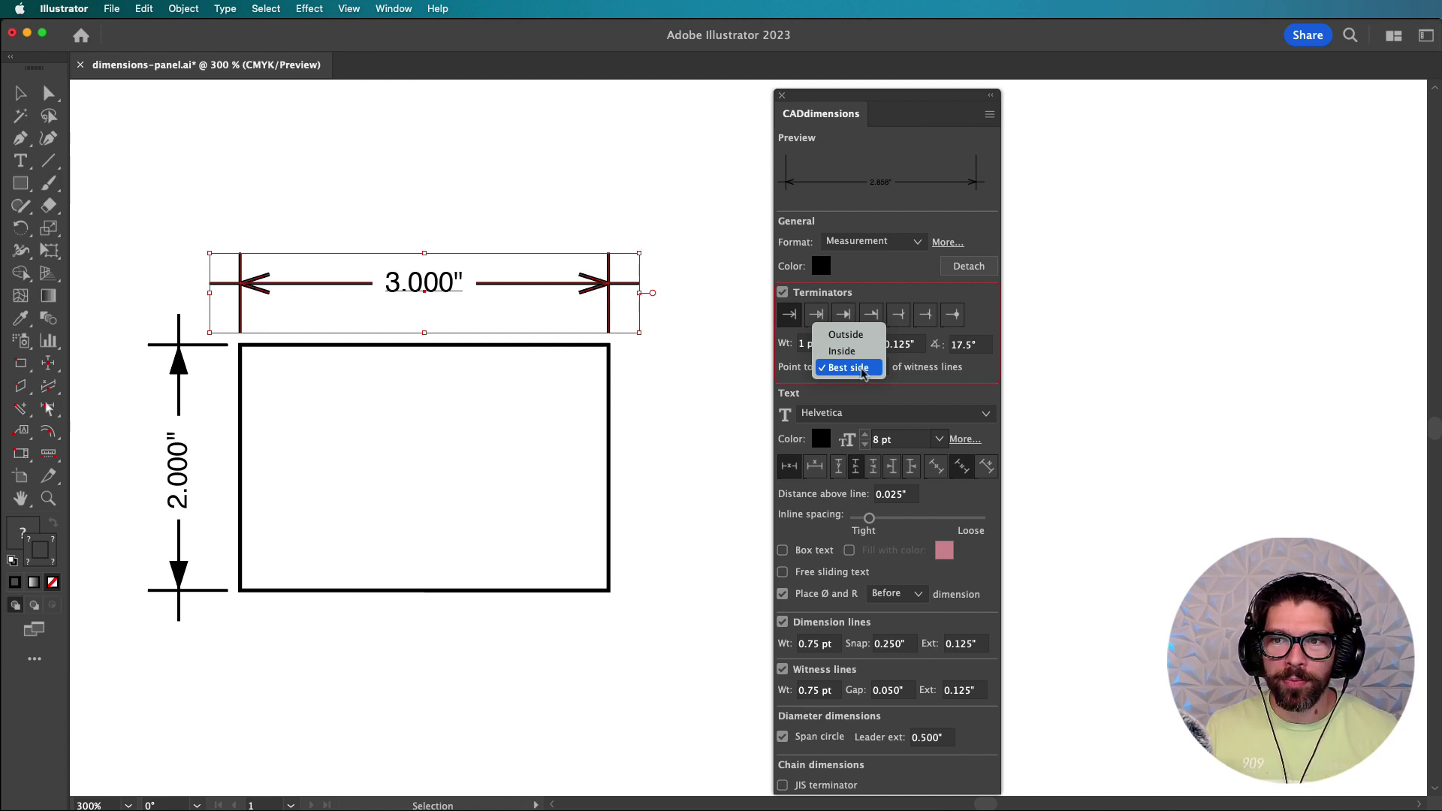
left_click(853, 351)
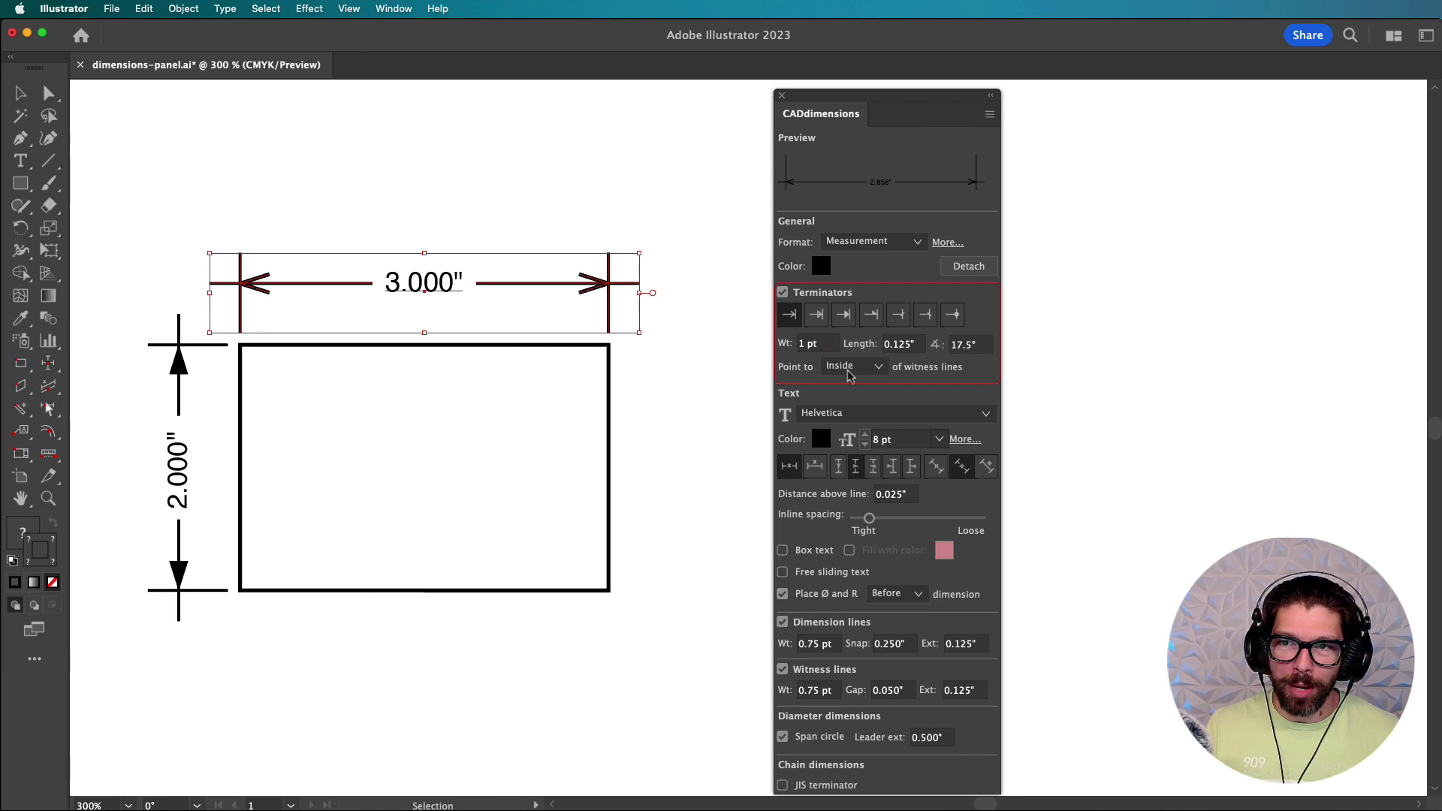
left_click(852, 365)
left_click(855, 357)
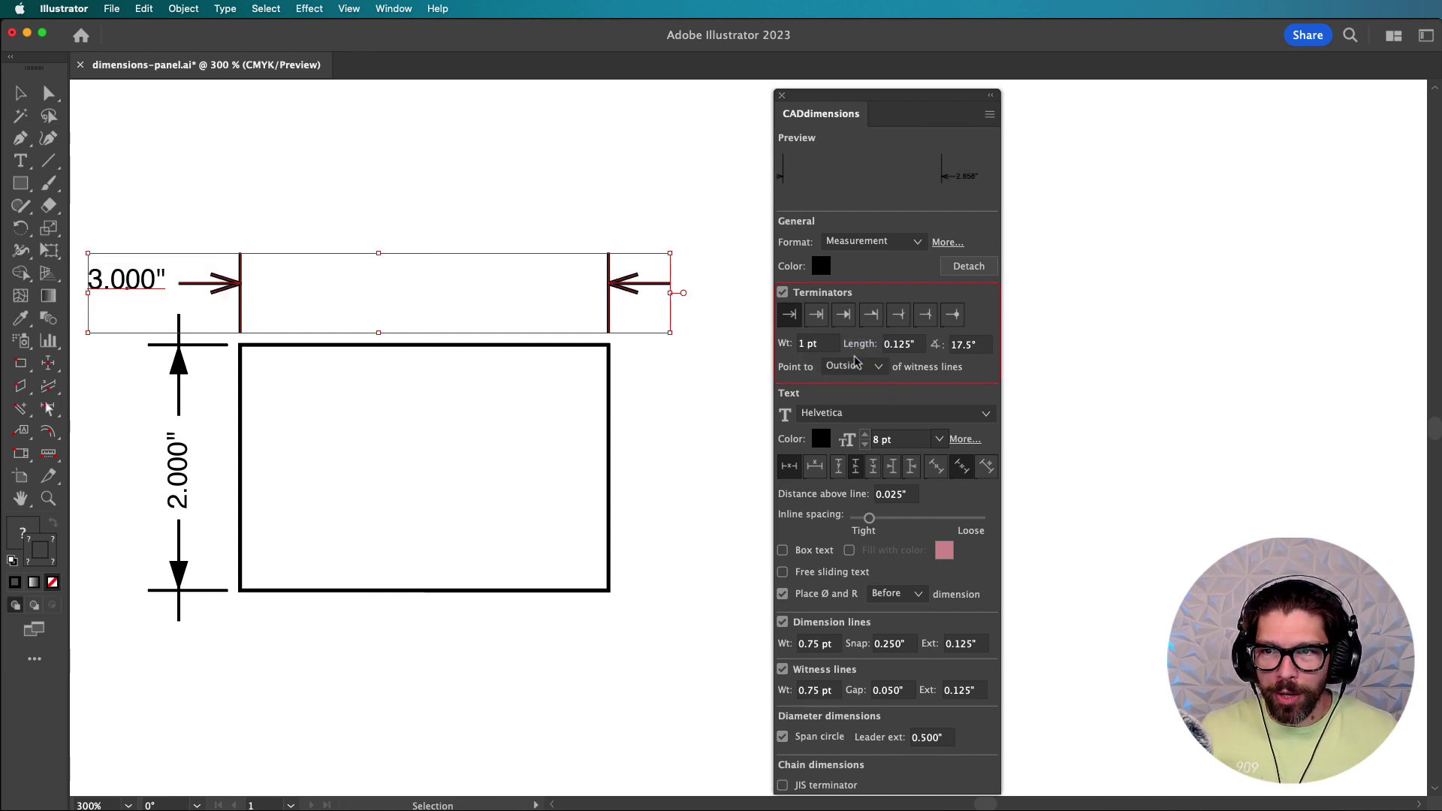
left_click(855, 367)
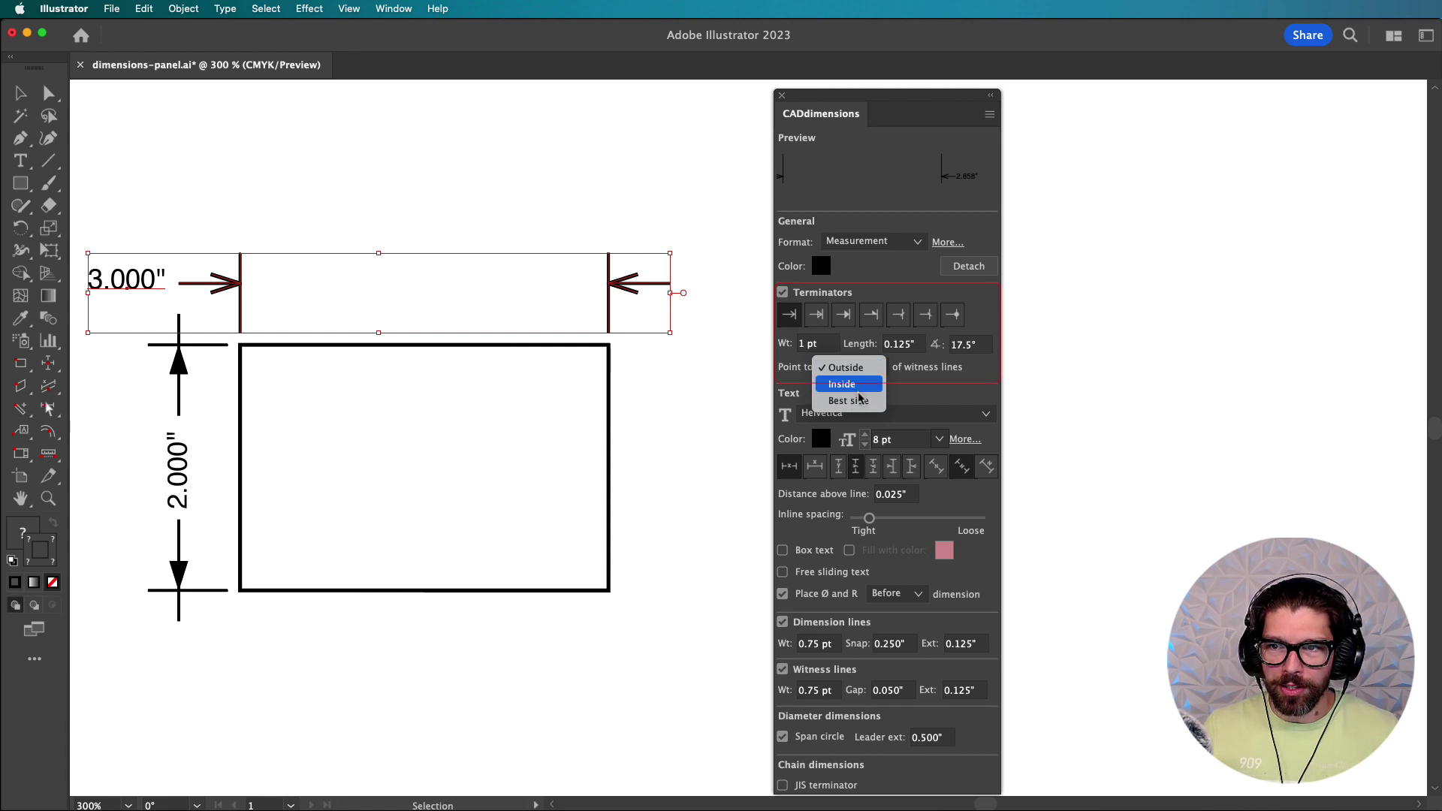
left_click(856, 400)
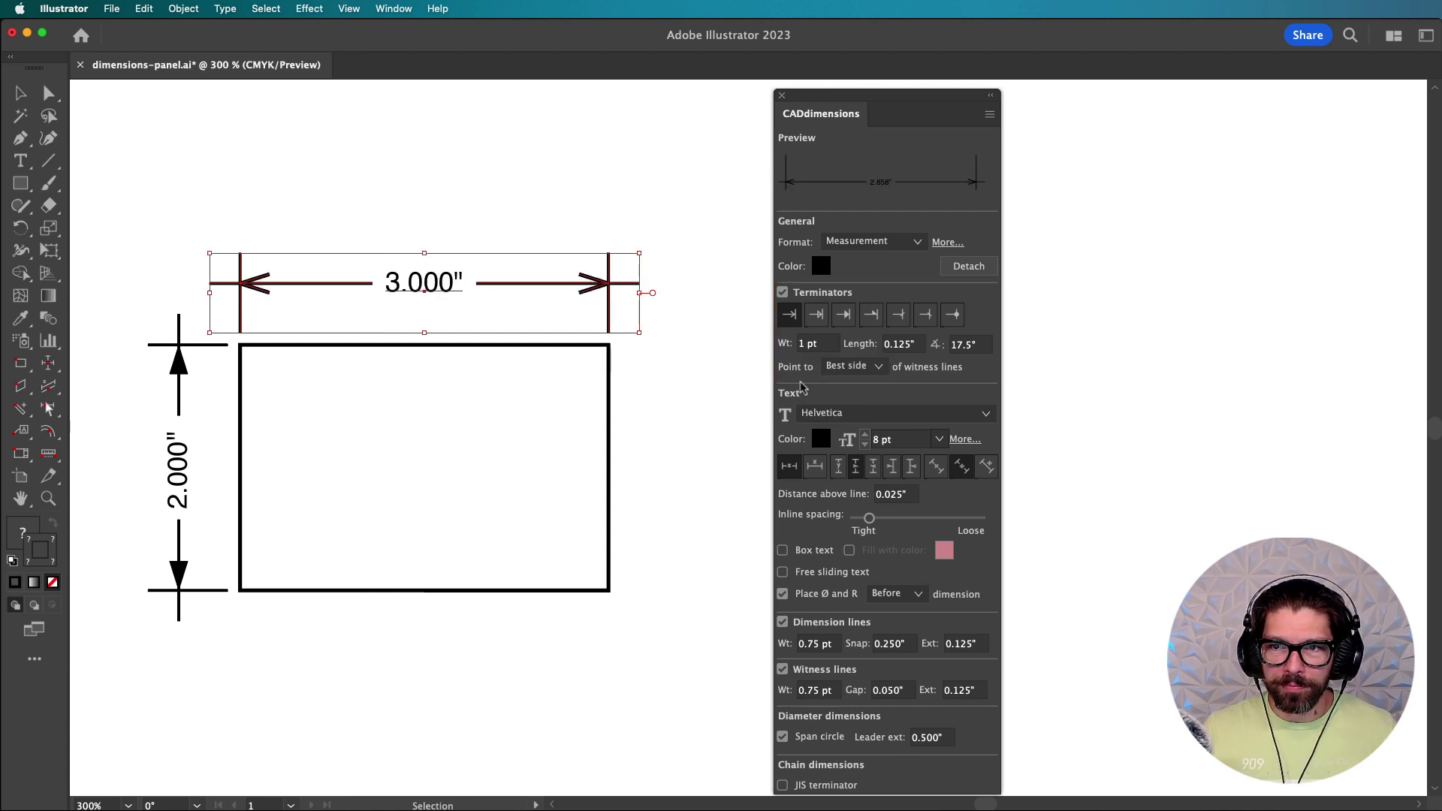
left_click(758, 387)
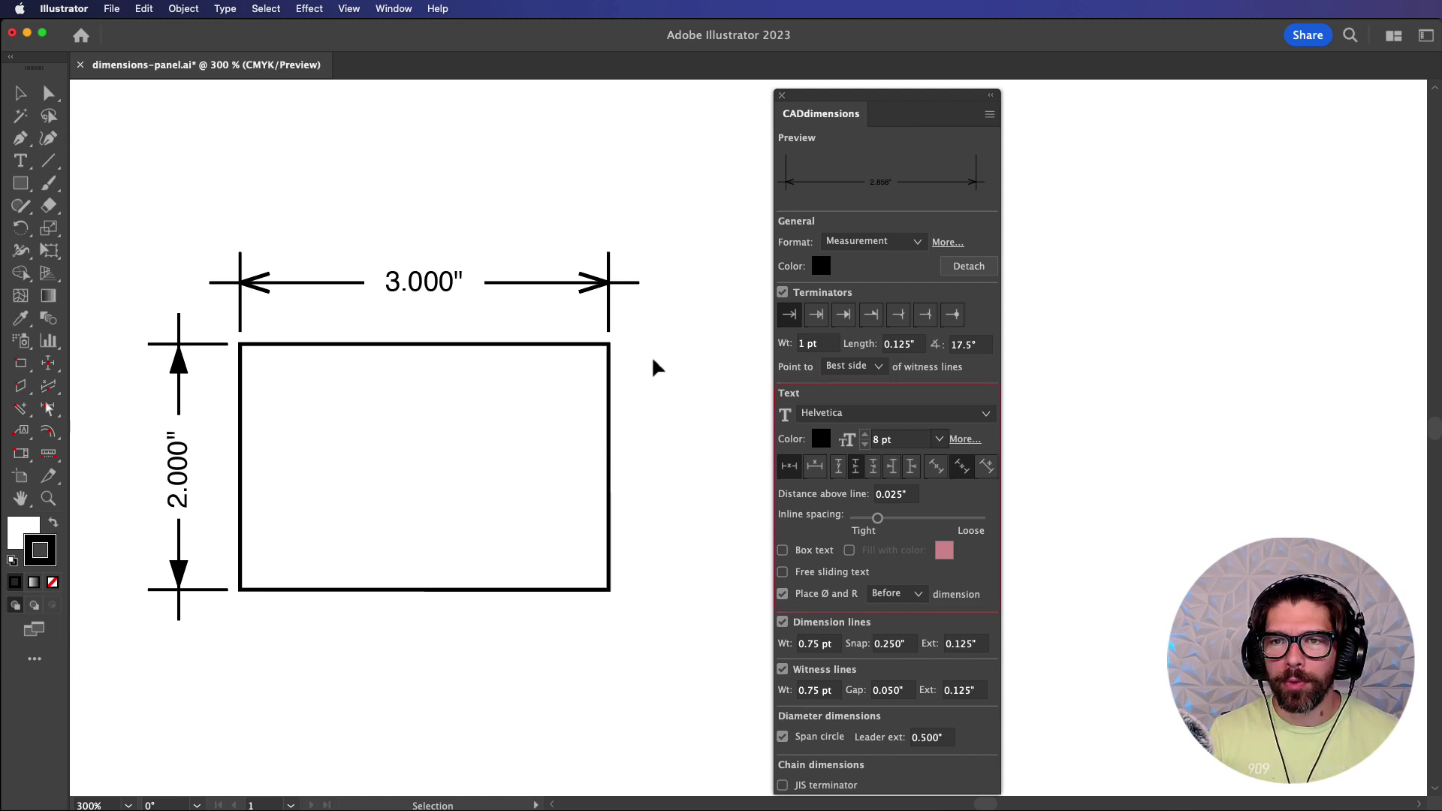
Step: Reselect the 3.000" dimension, view its additional character options, and loosen its inline text spacing slightly
left_click(606, 294)
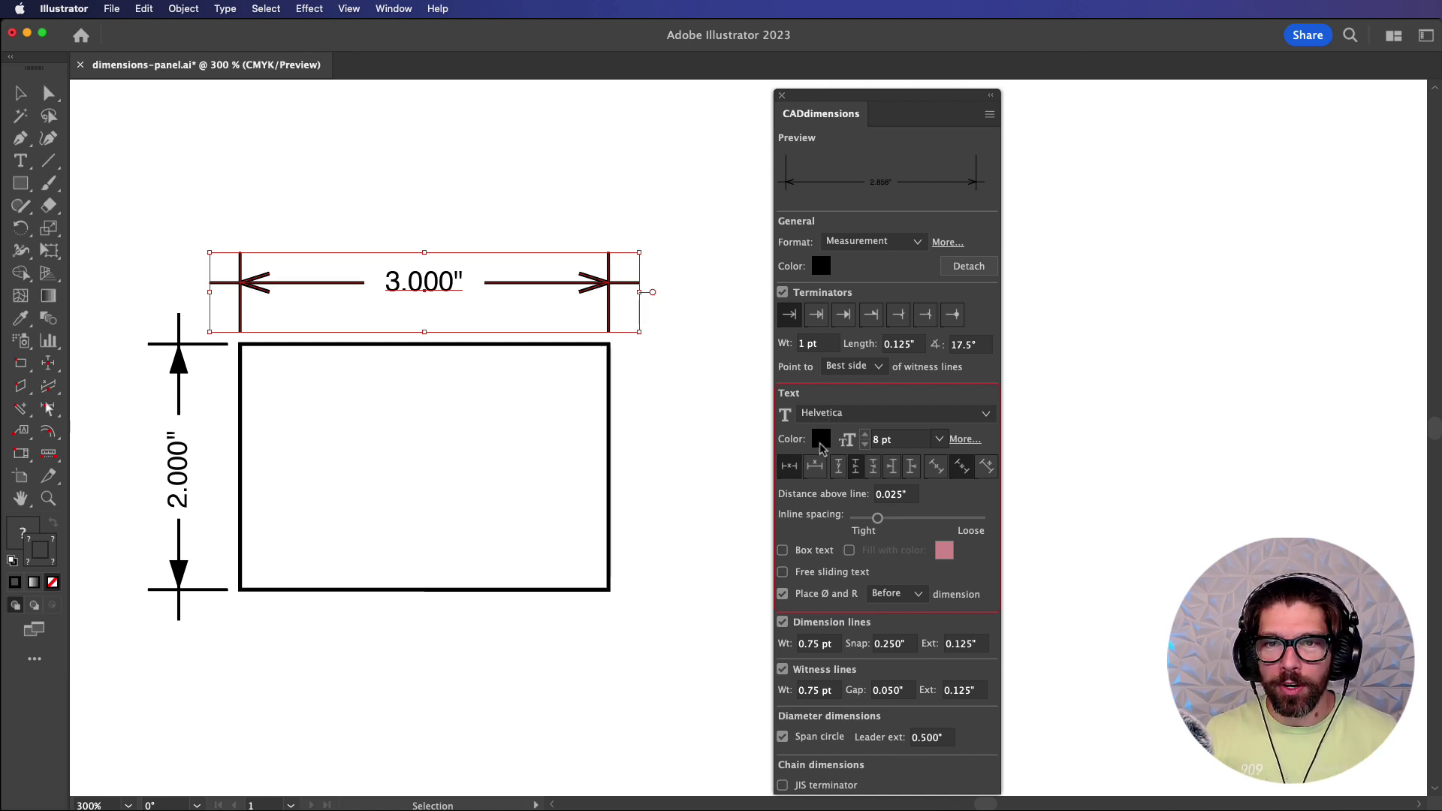
left_click(963, 443)
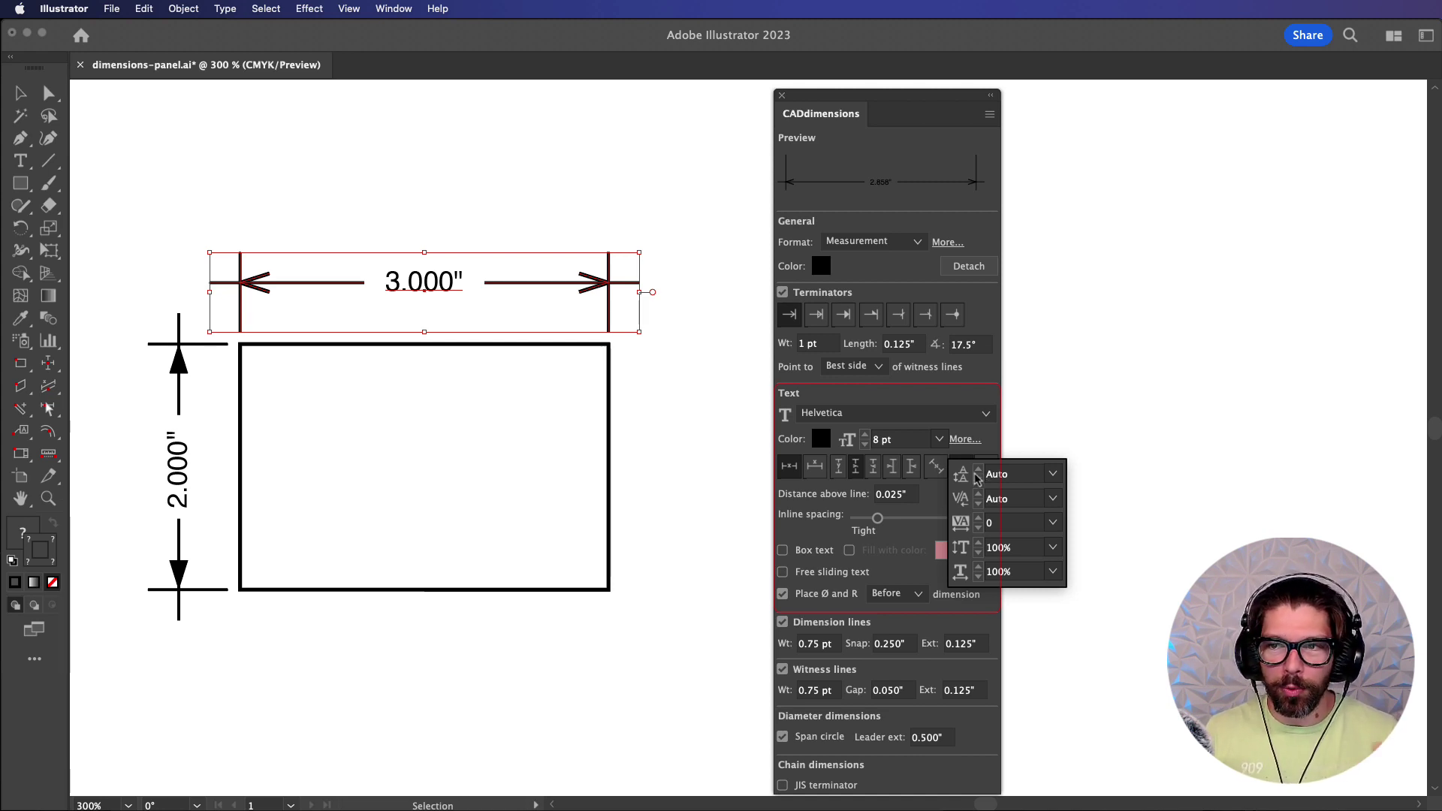
left_click(966, 463)
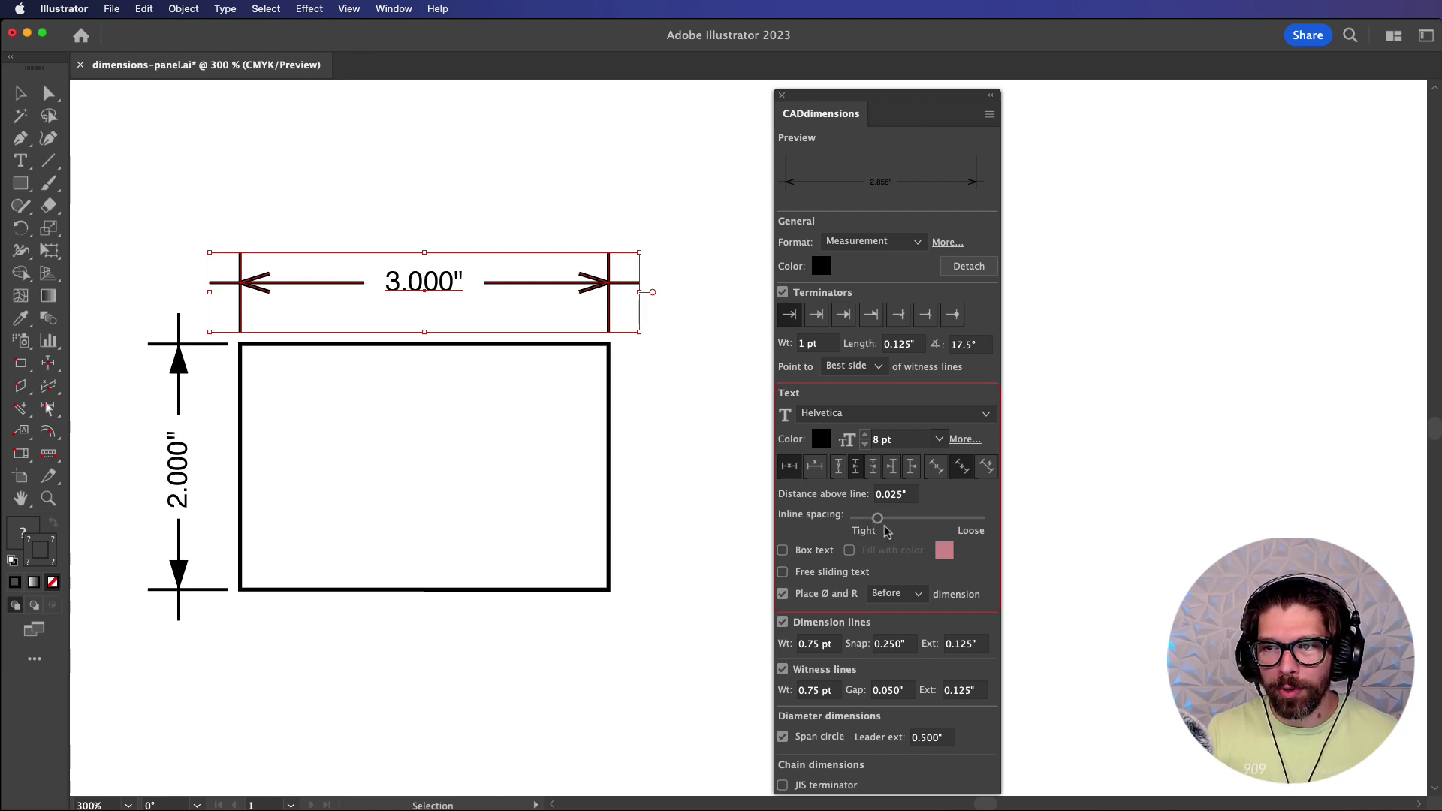
mouse_move(878, 523)
left_mouse_down()
mouse_move(895, 525)
mouse_move(883, 527)
left_mouse_up()
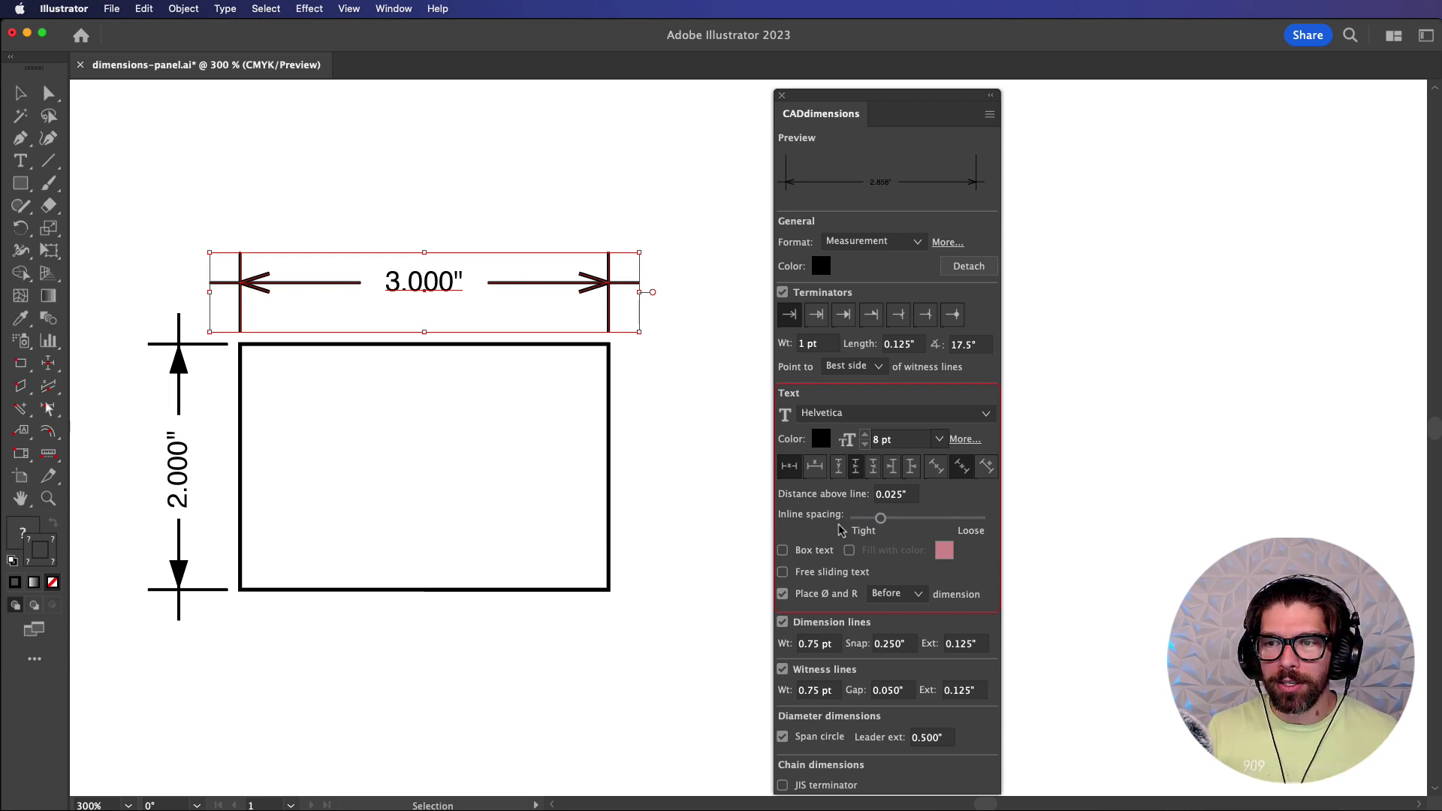
Step: Place the 3.000" dimension's text above the line, trying a distance of 0.5" before setting it to 0.025"
left_click(815, 467)
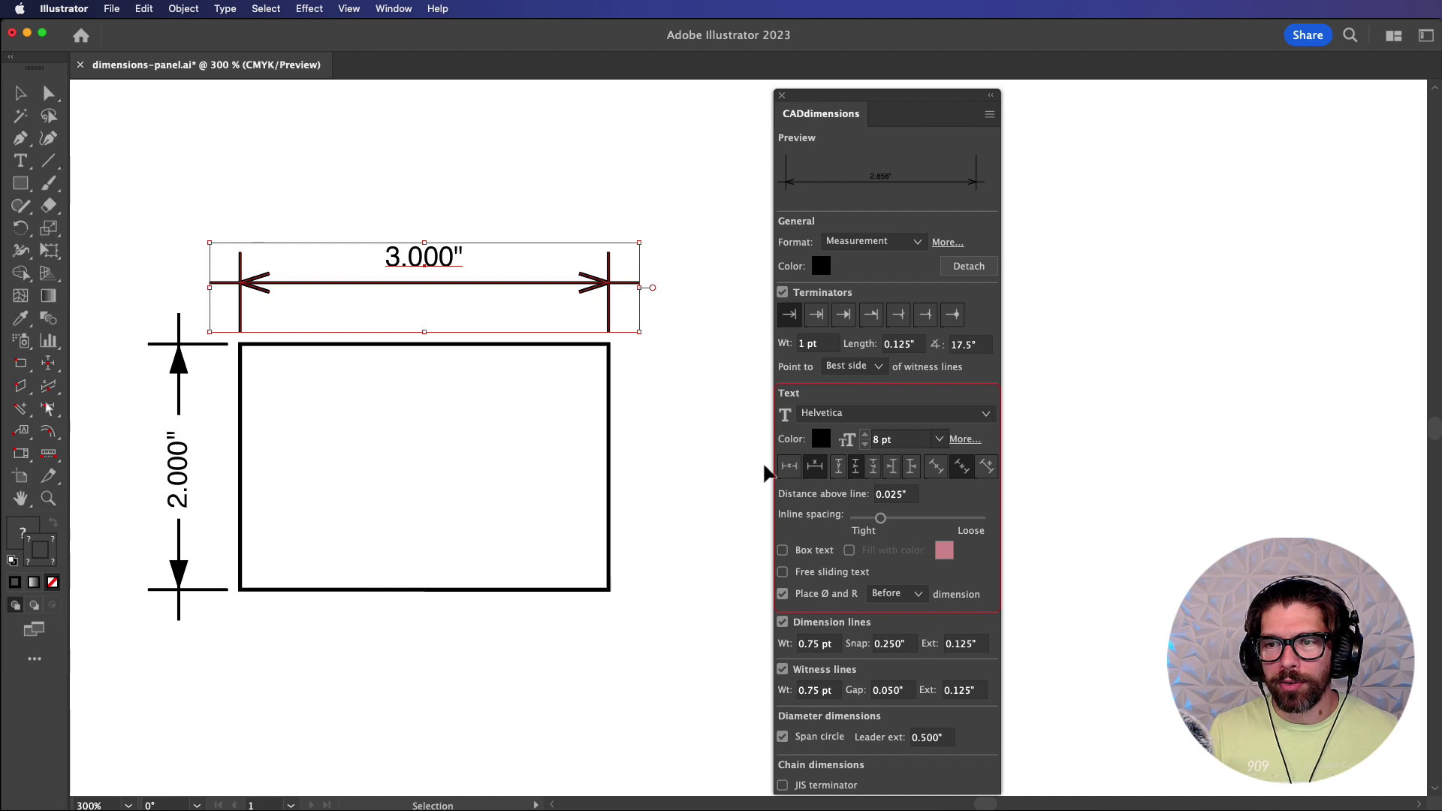
left_click(904, 494)
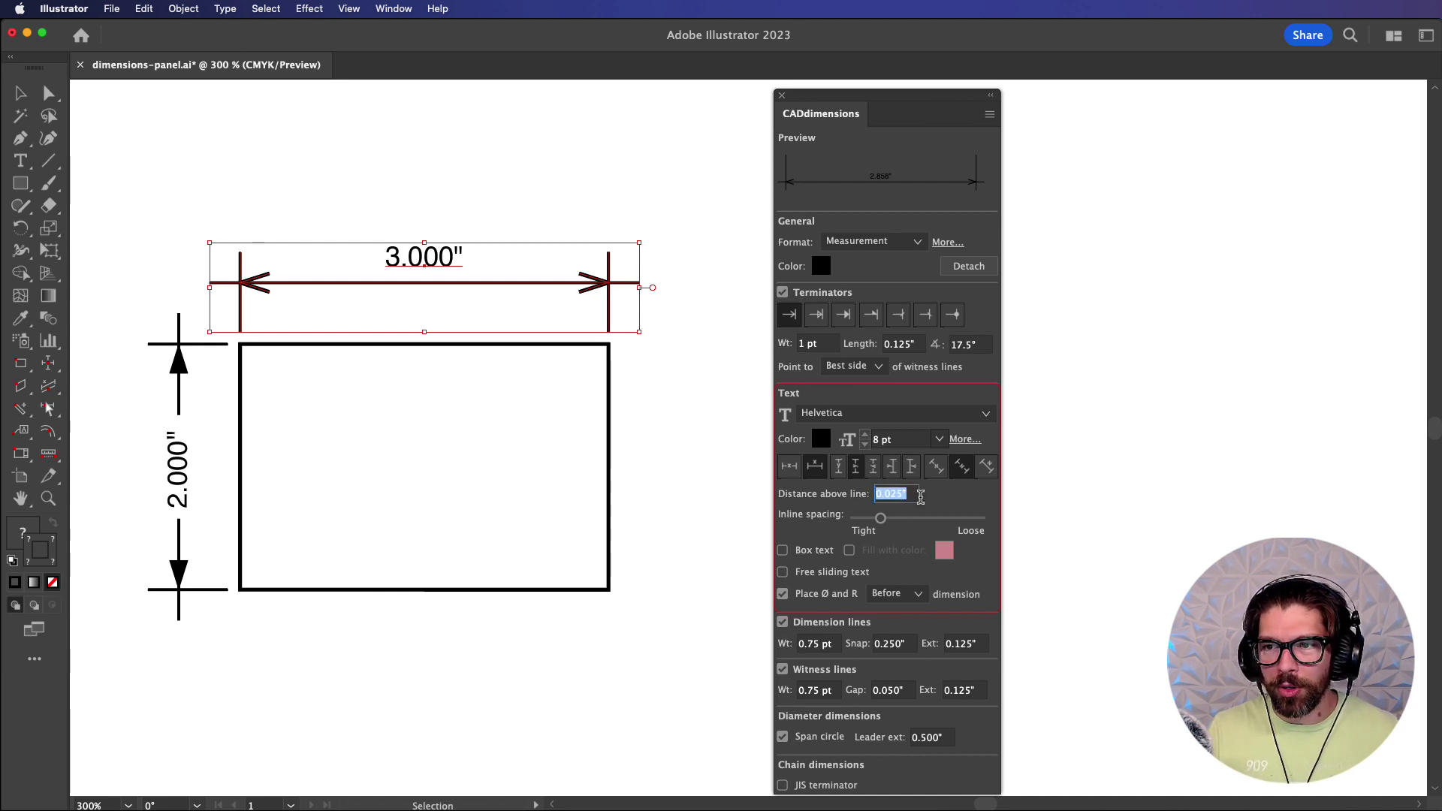
type("0.5")
key("Return")
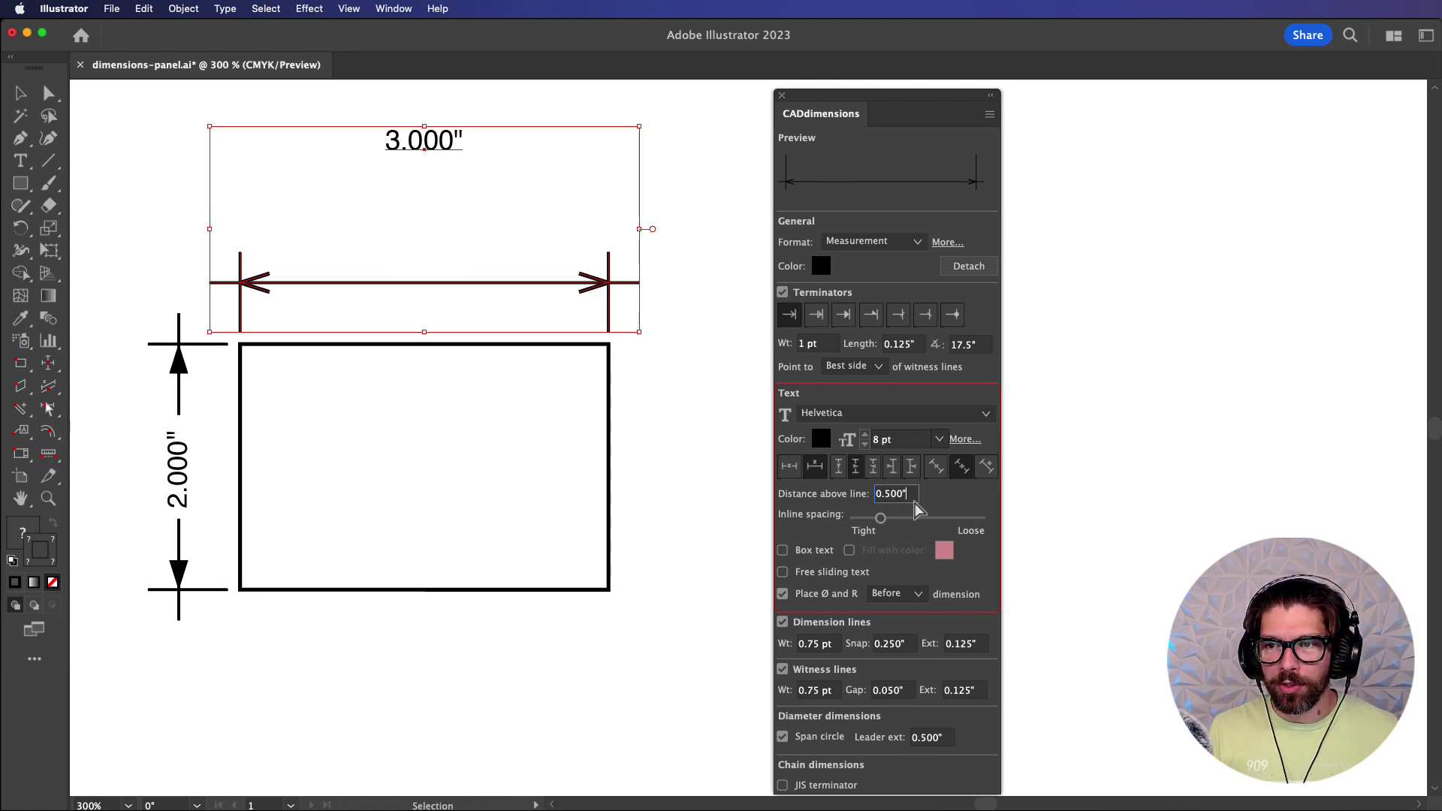
type("0.025")
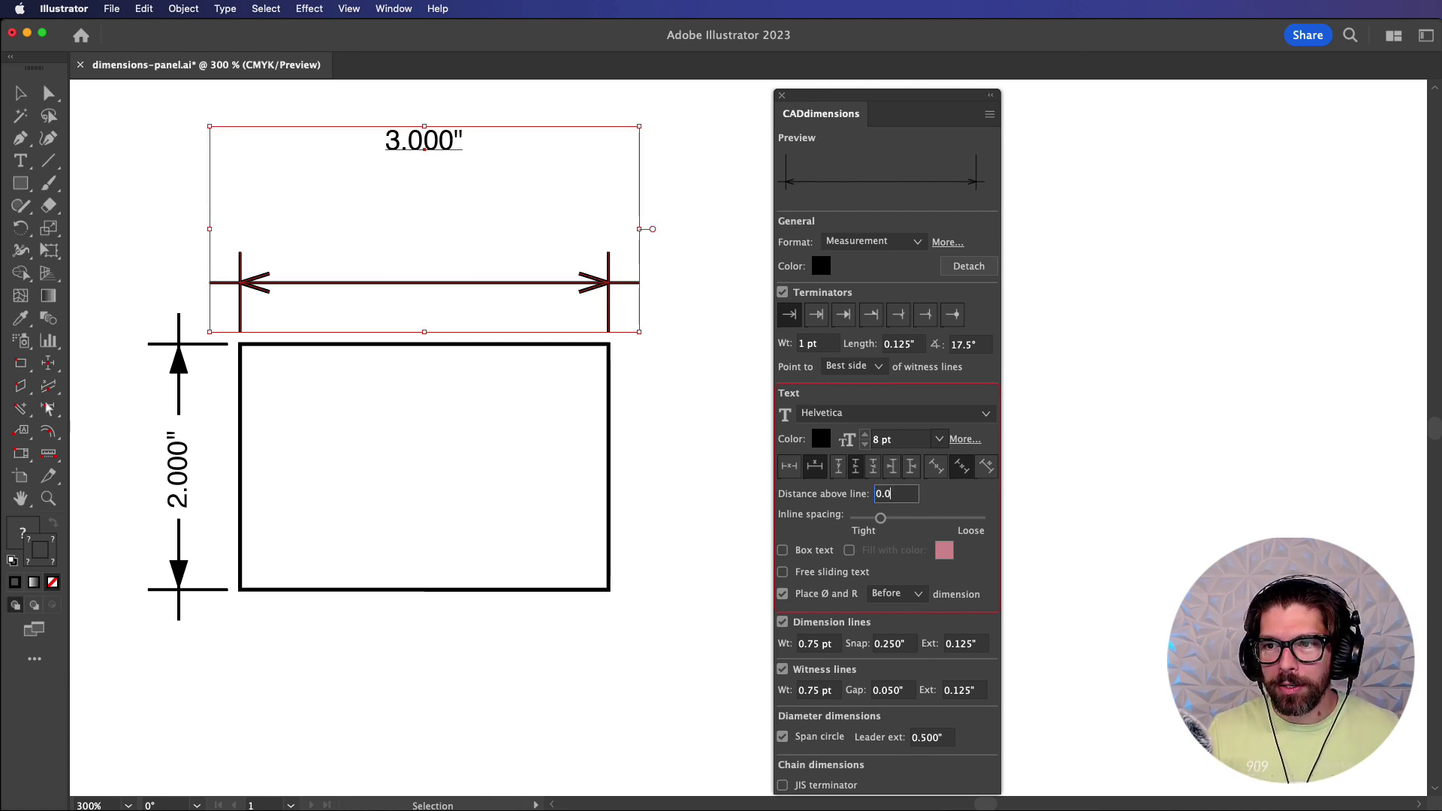
key("Return")
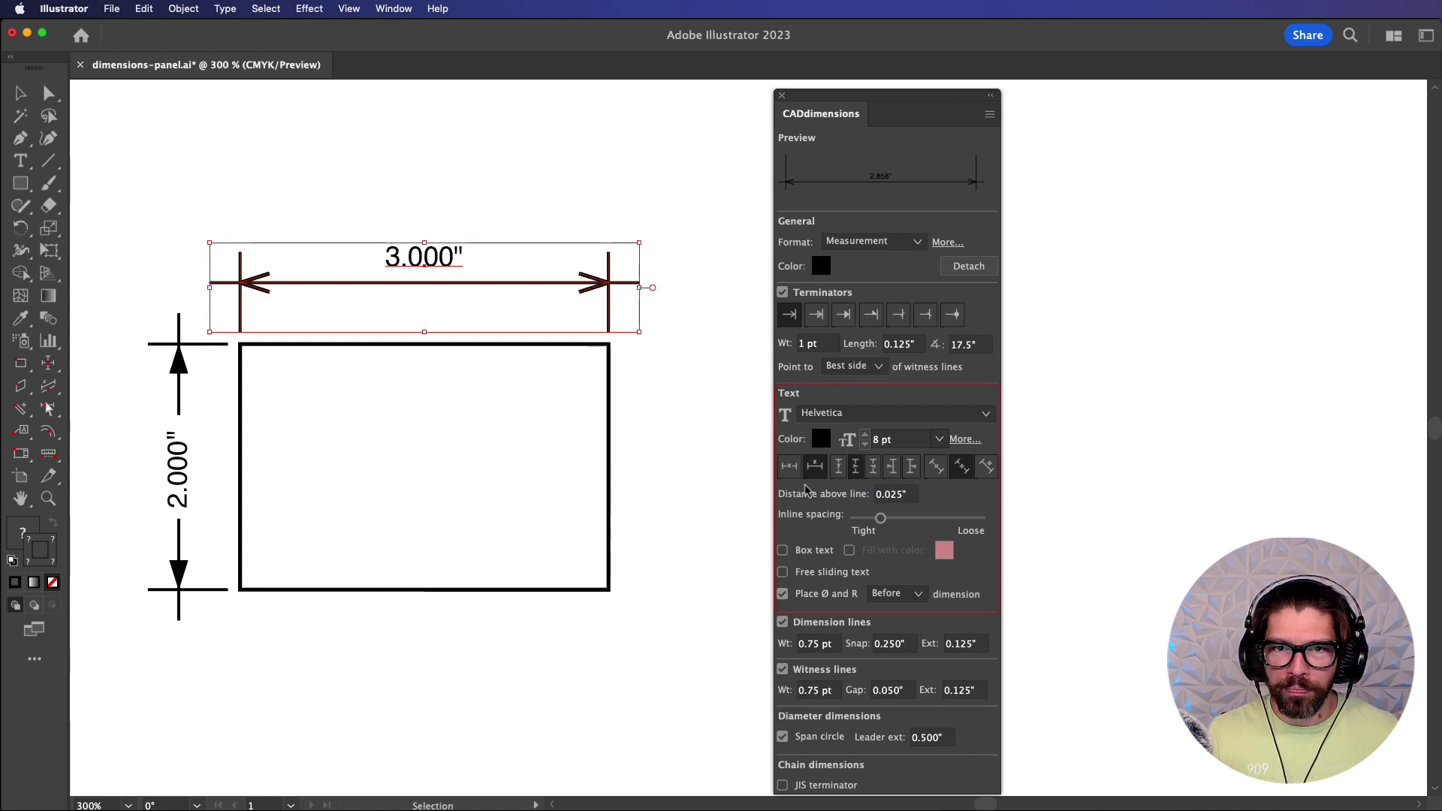
Step: Try the vertical text placements on the dimension beside the rectangle, and return its text to inline, reading upward
left_click(181, 376)
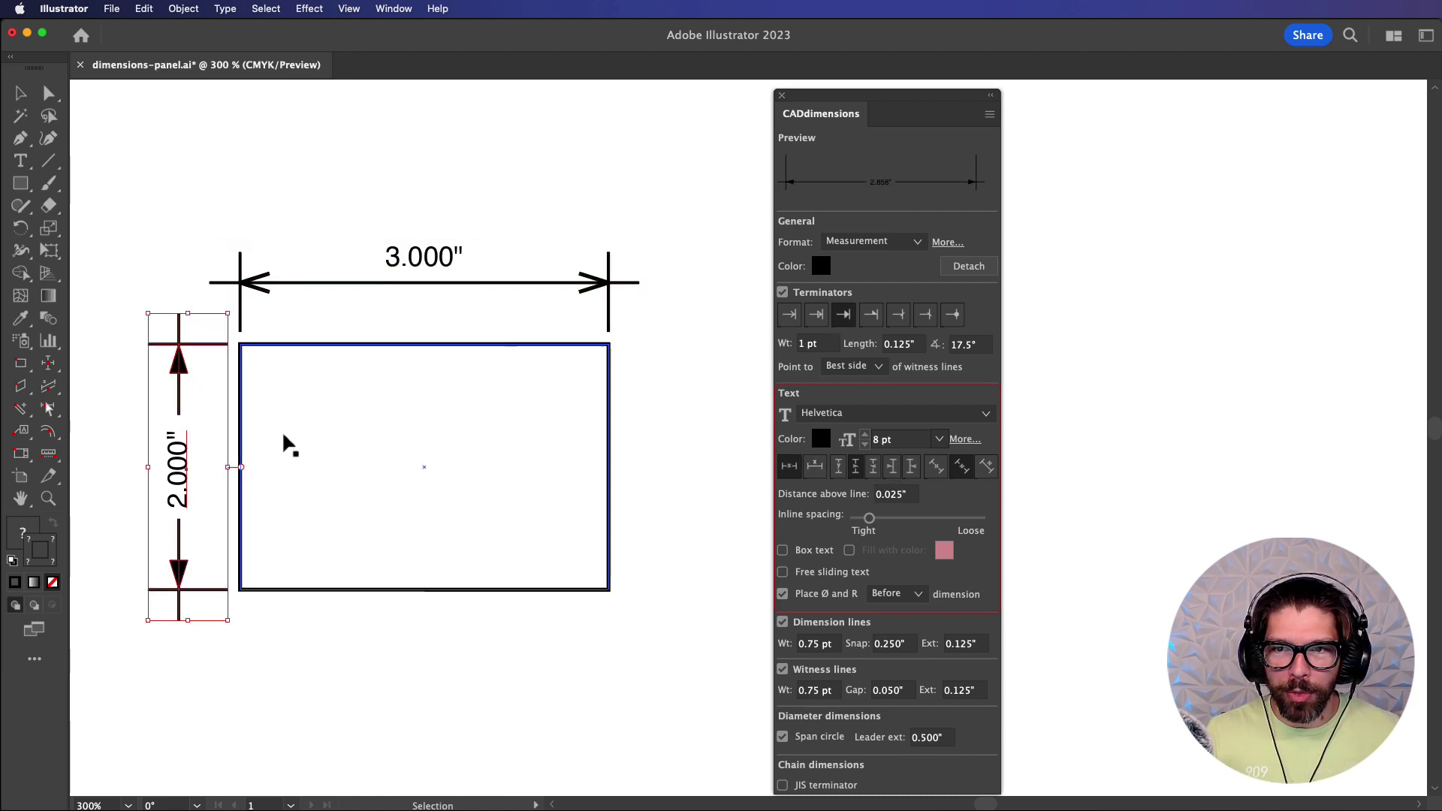
left_click(840, 470)
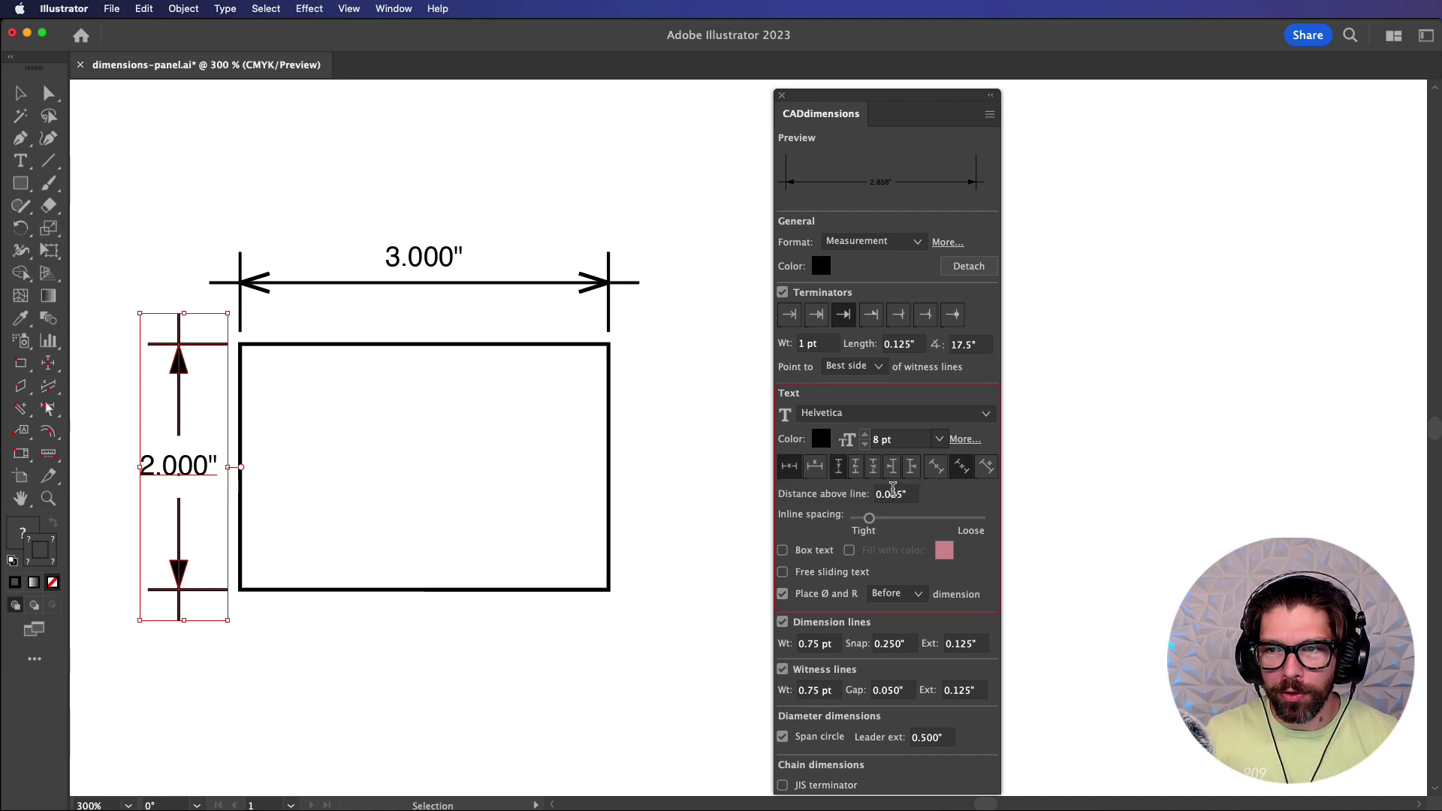
left_click(857, 467)
left_click(873, 468)
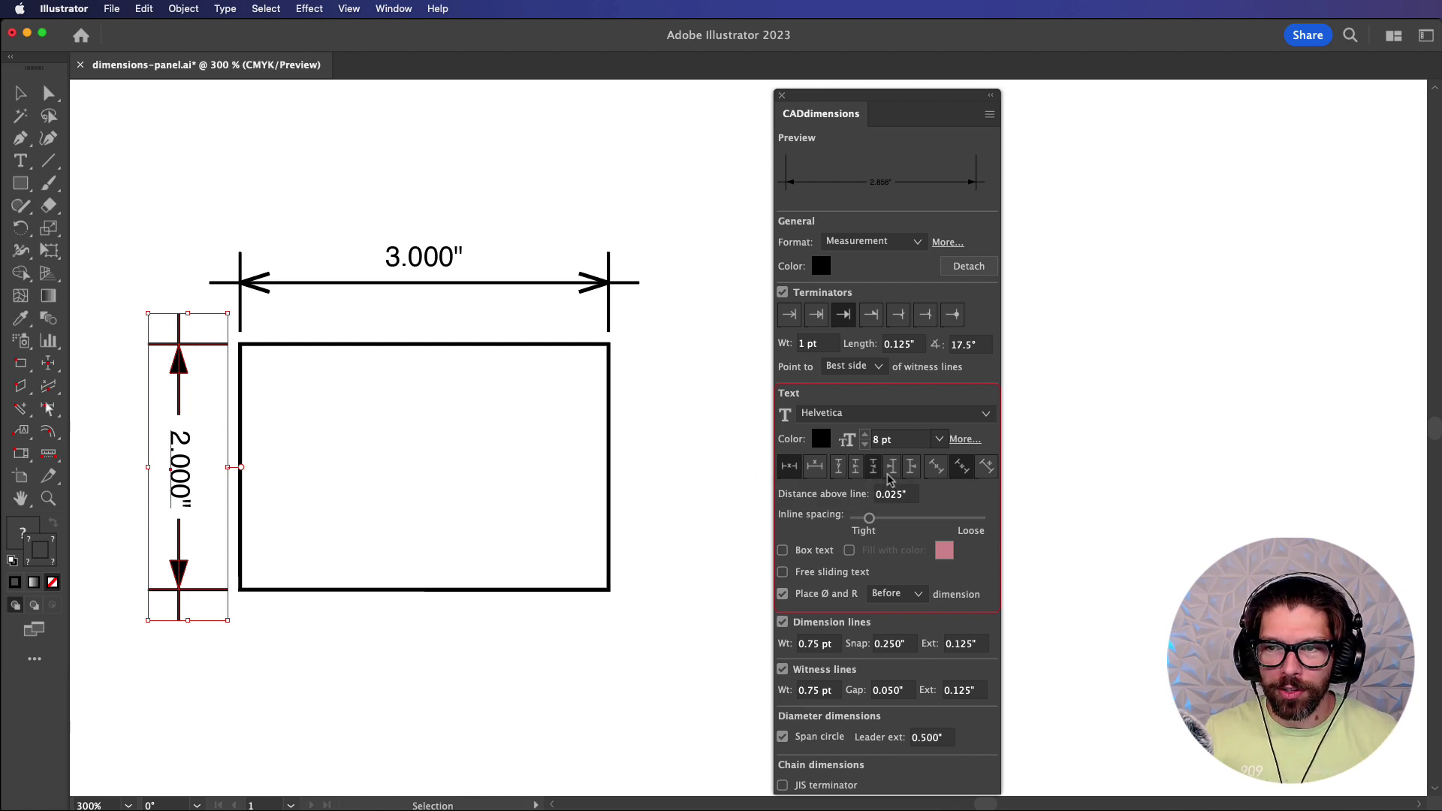
left_click(889, 473)
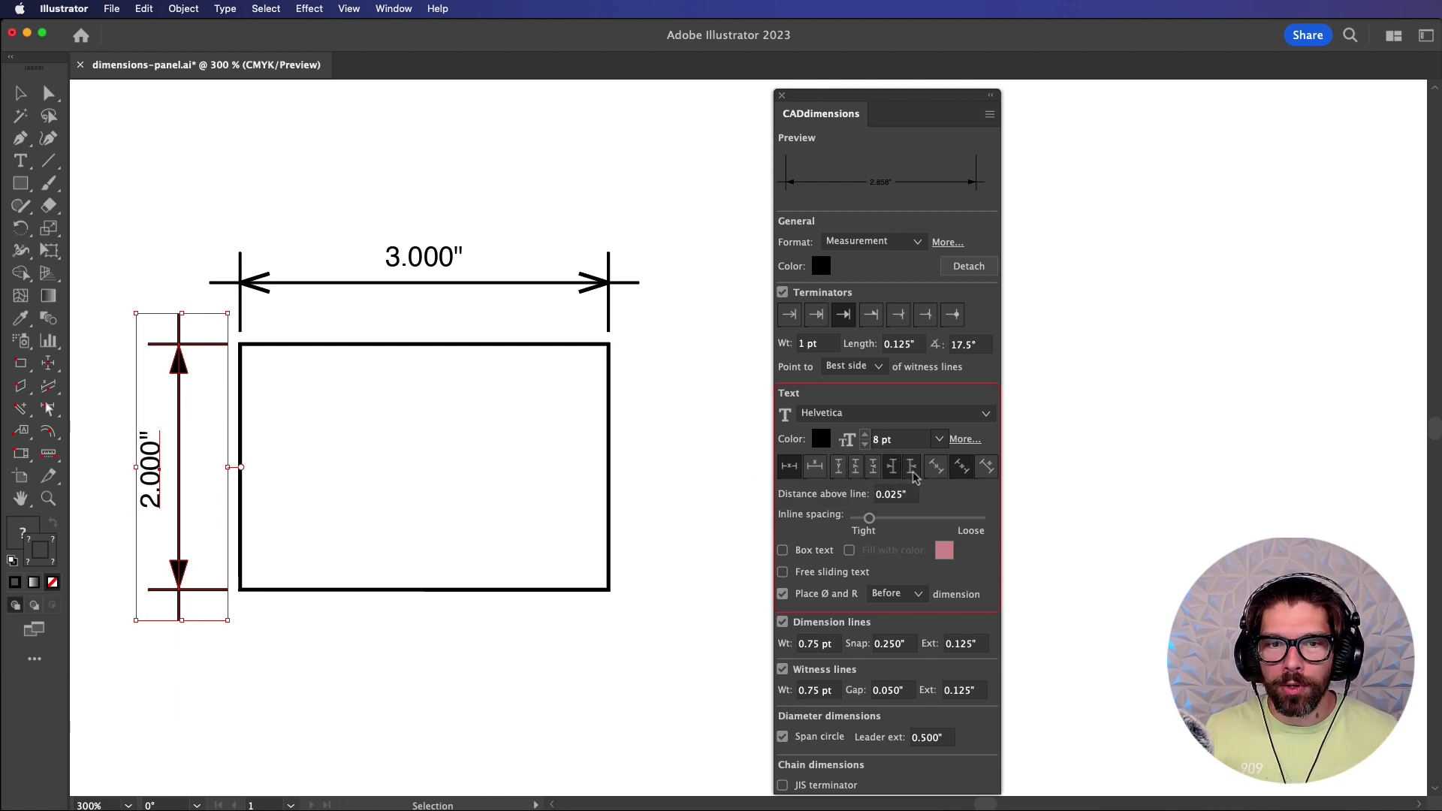
left_click(912, 473)
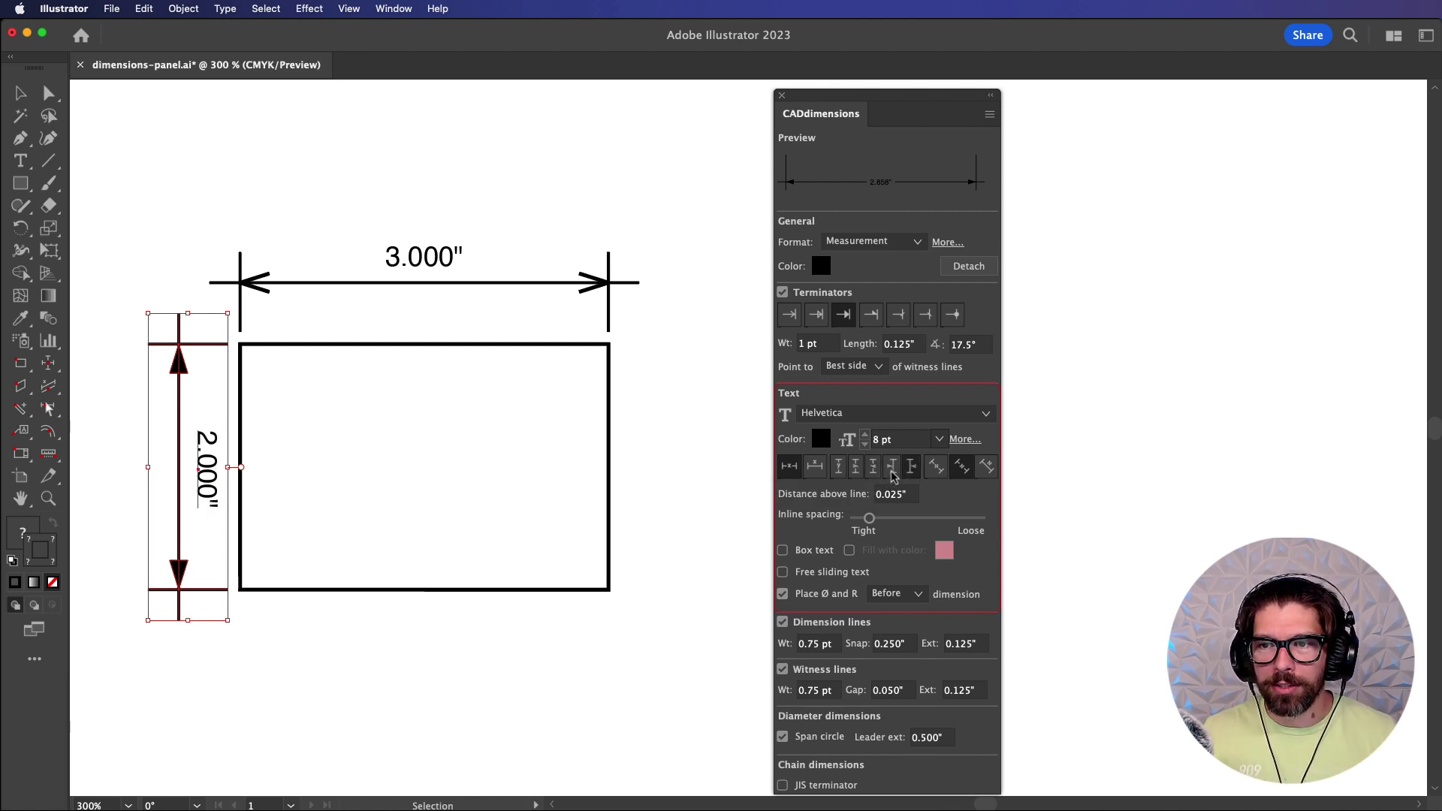
left_click(891, 471)
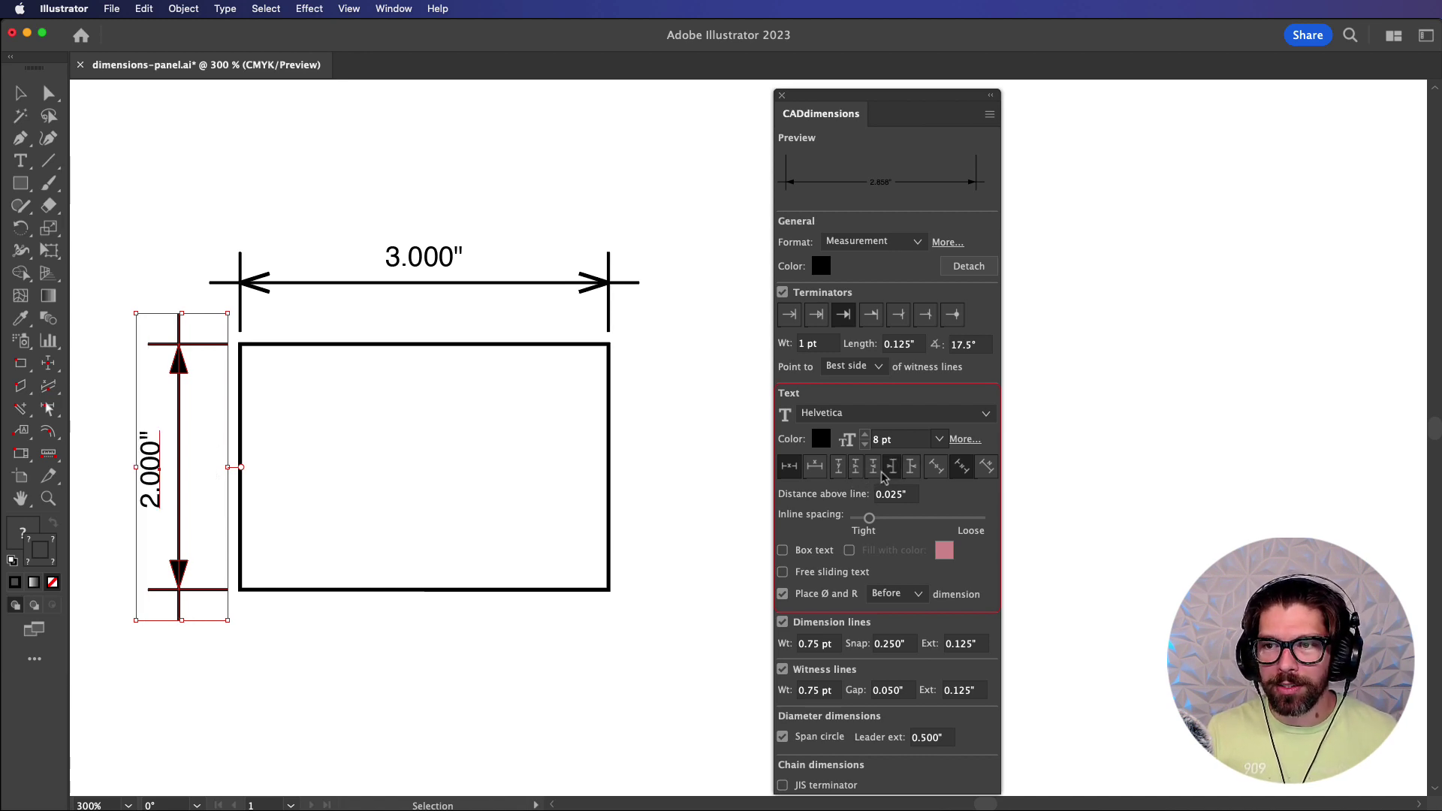
left_click(855, 466)
Step: Try the horizontal inline and the above-line text placements on the angled dimension along the diamond's upper-left edge
scroll(516, 458, "down", 5)
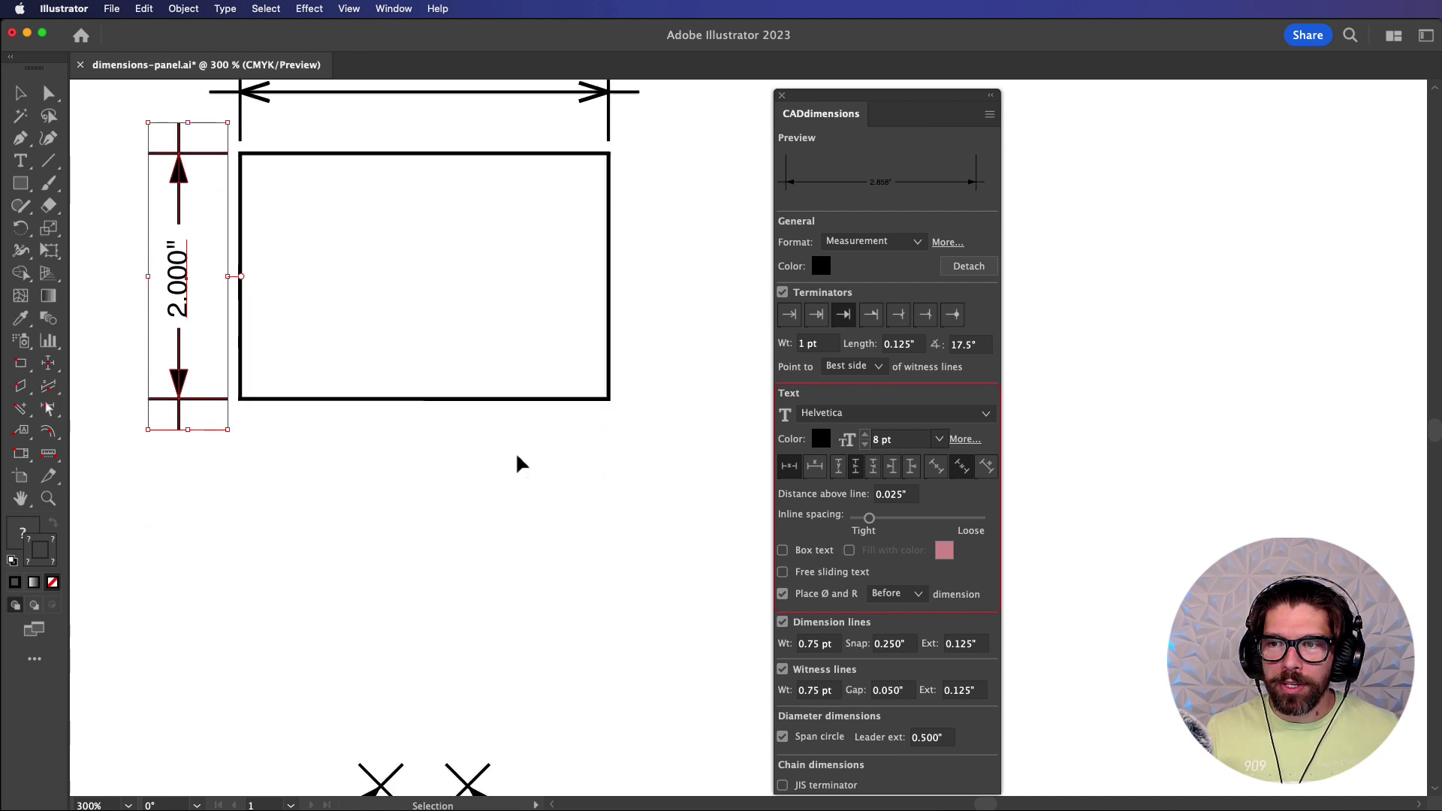
scroll(515, 455, "down", 15)
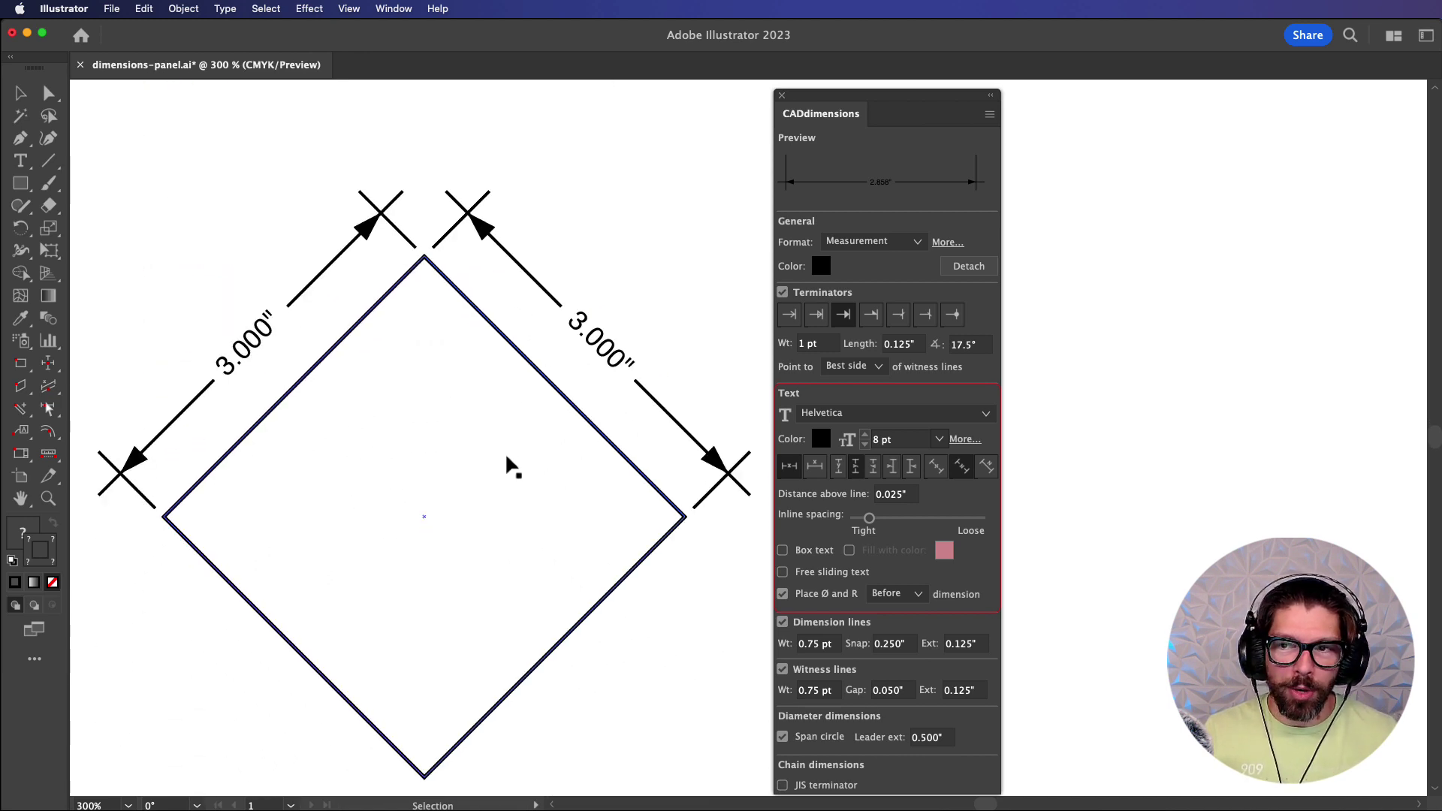
left_click(427, 329)
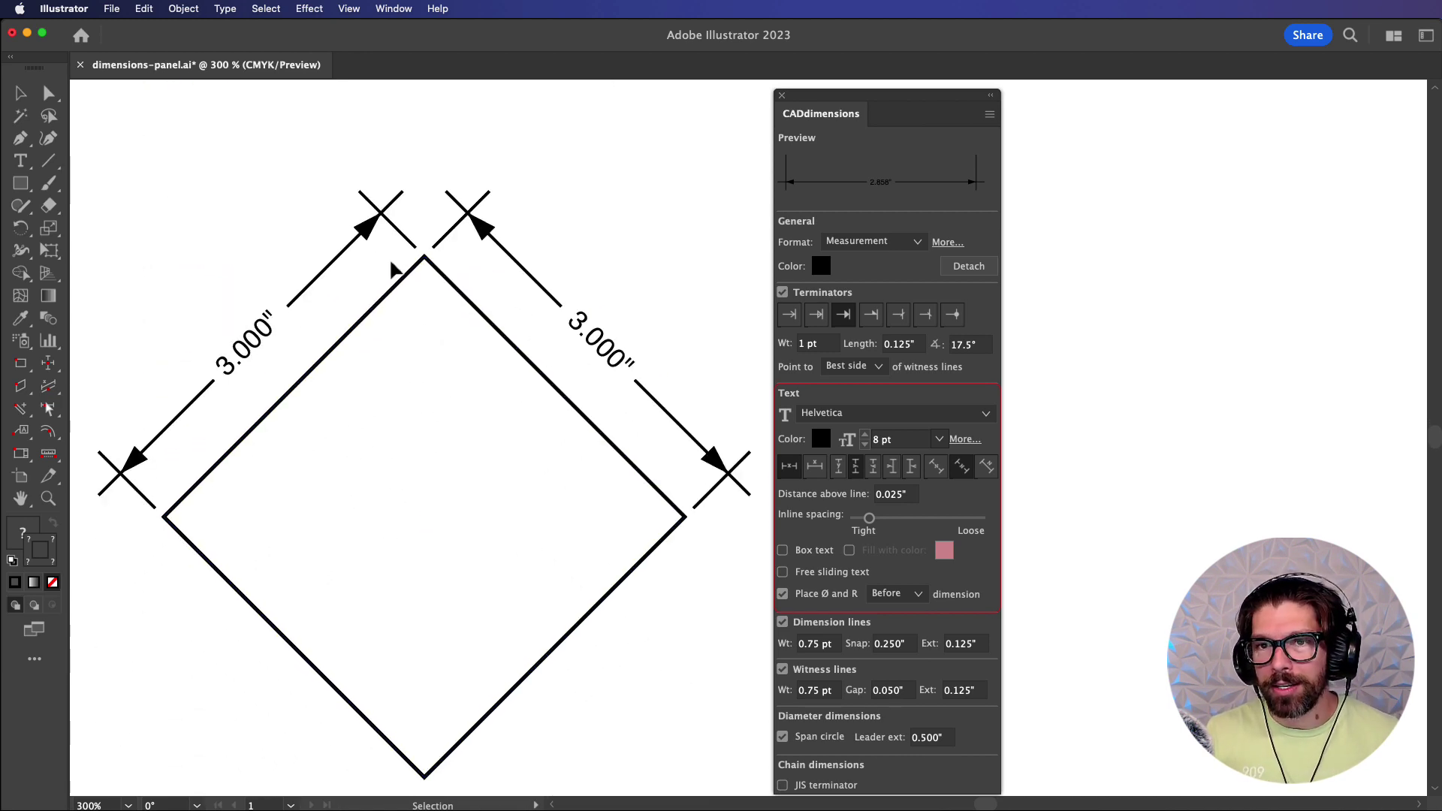
left_click(368, 231)
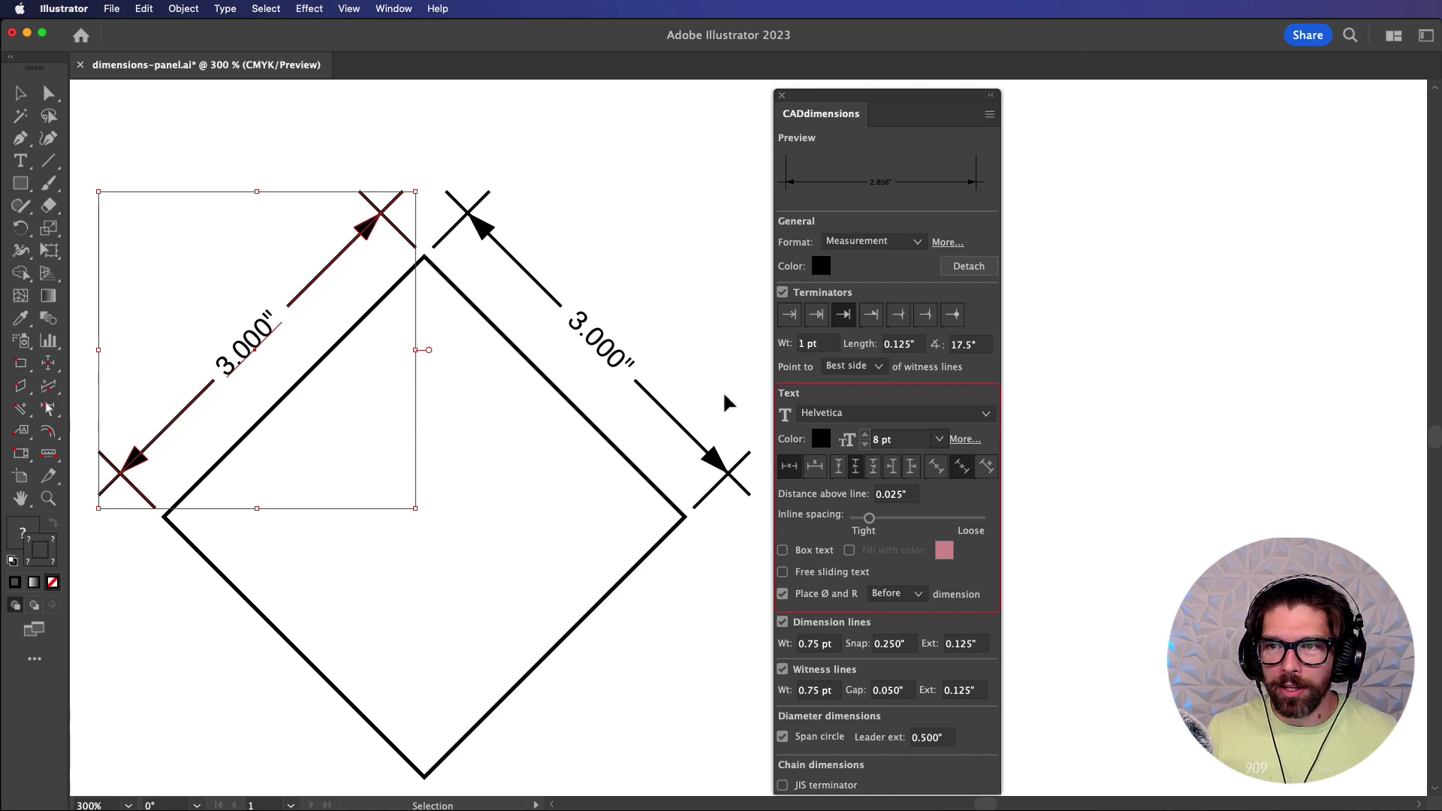
left_click(938, 475)
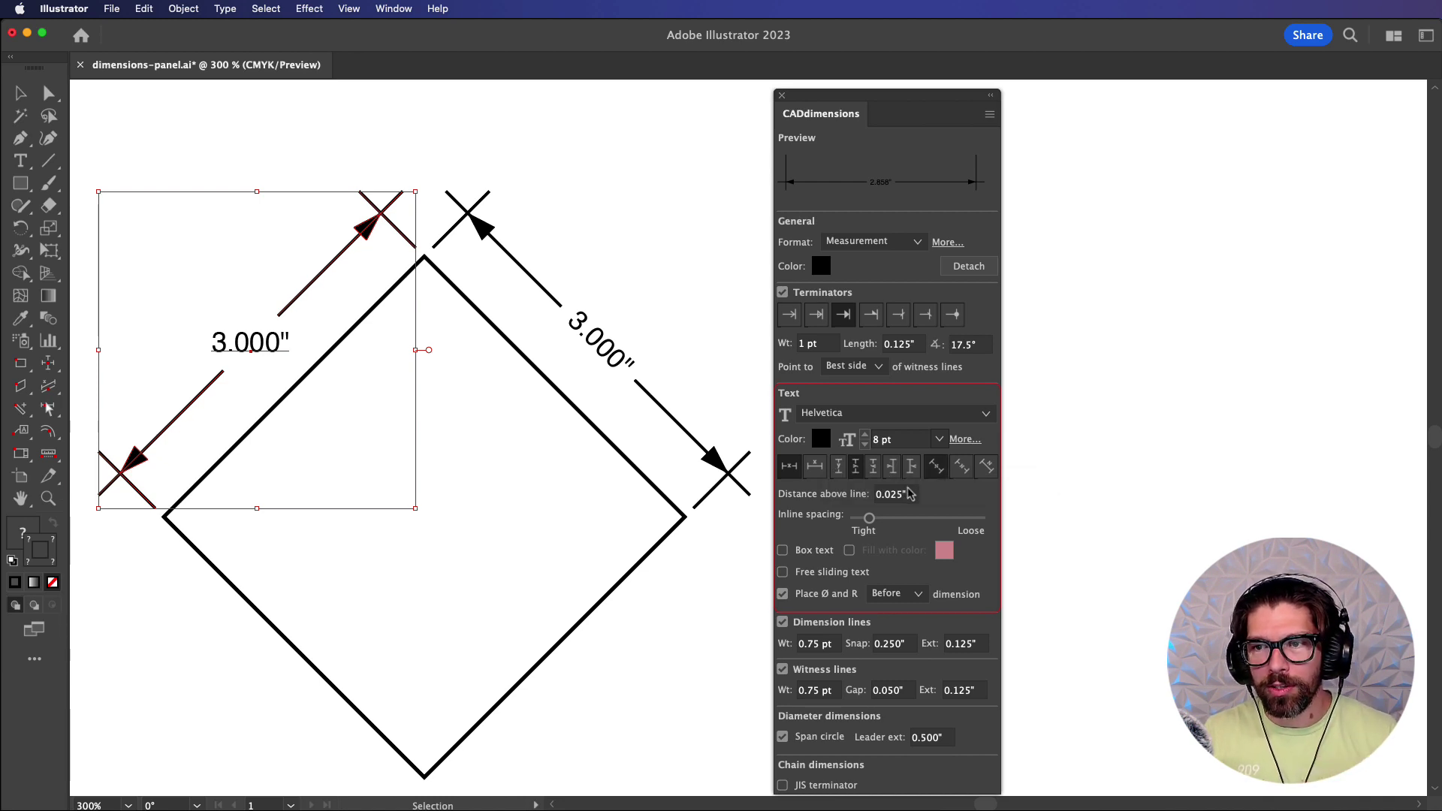
left_click(986, 466)
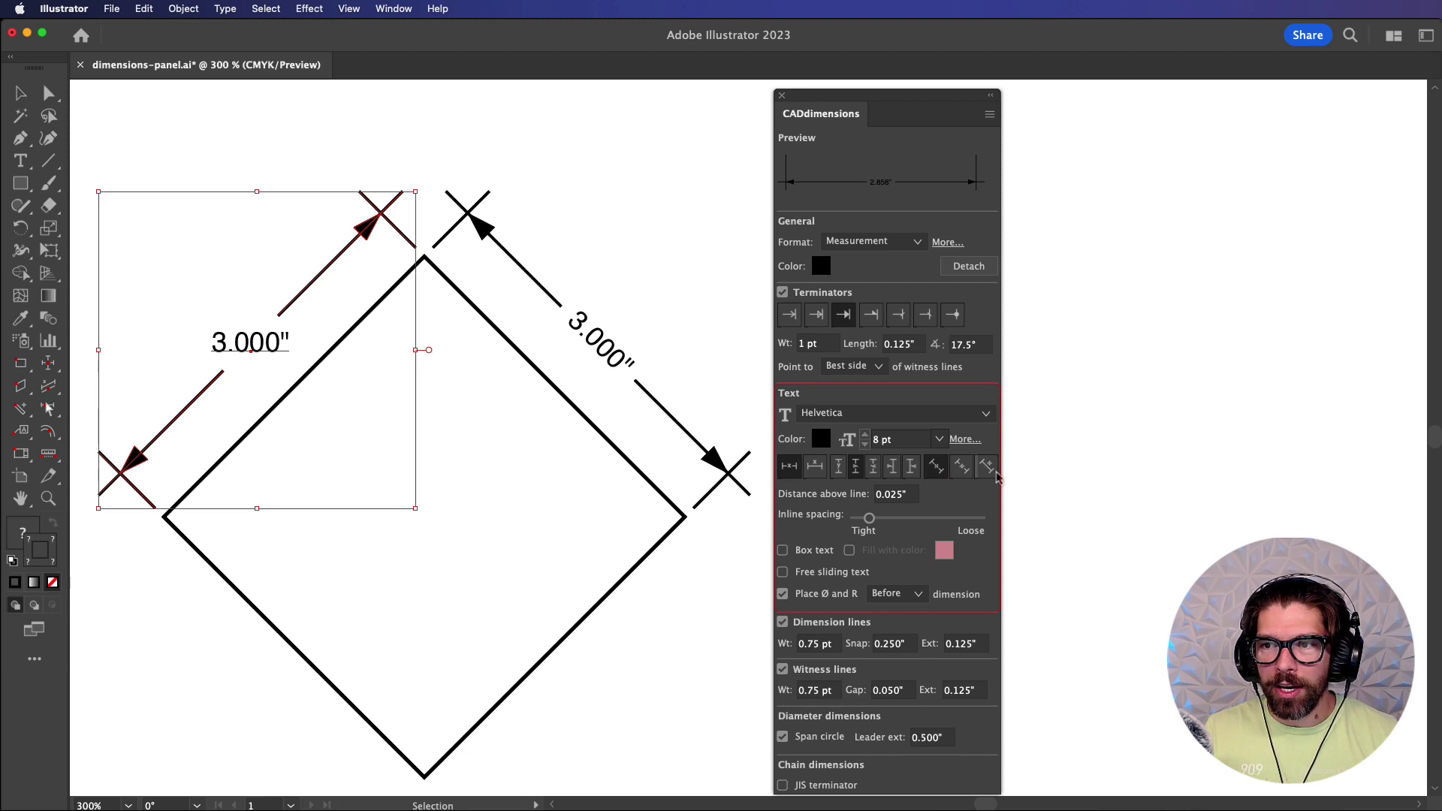
left_click(995, 473)
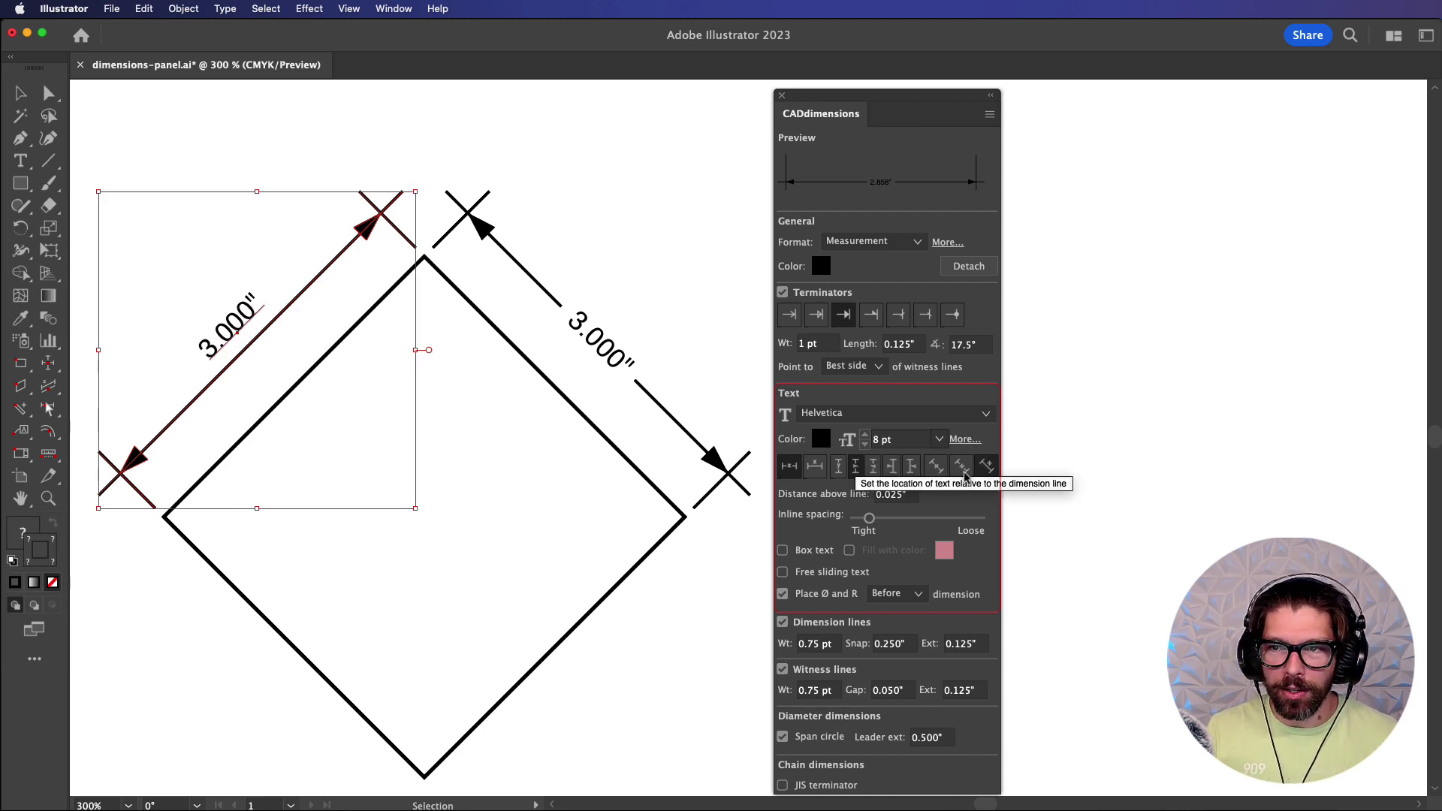
Step: Try above-line text on the diamond's upper-right dimension, and return both angled dimensions to inline text aligned with the line
left_click(612, 356)
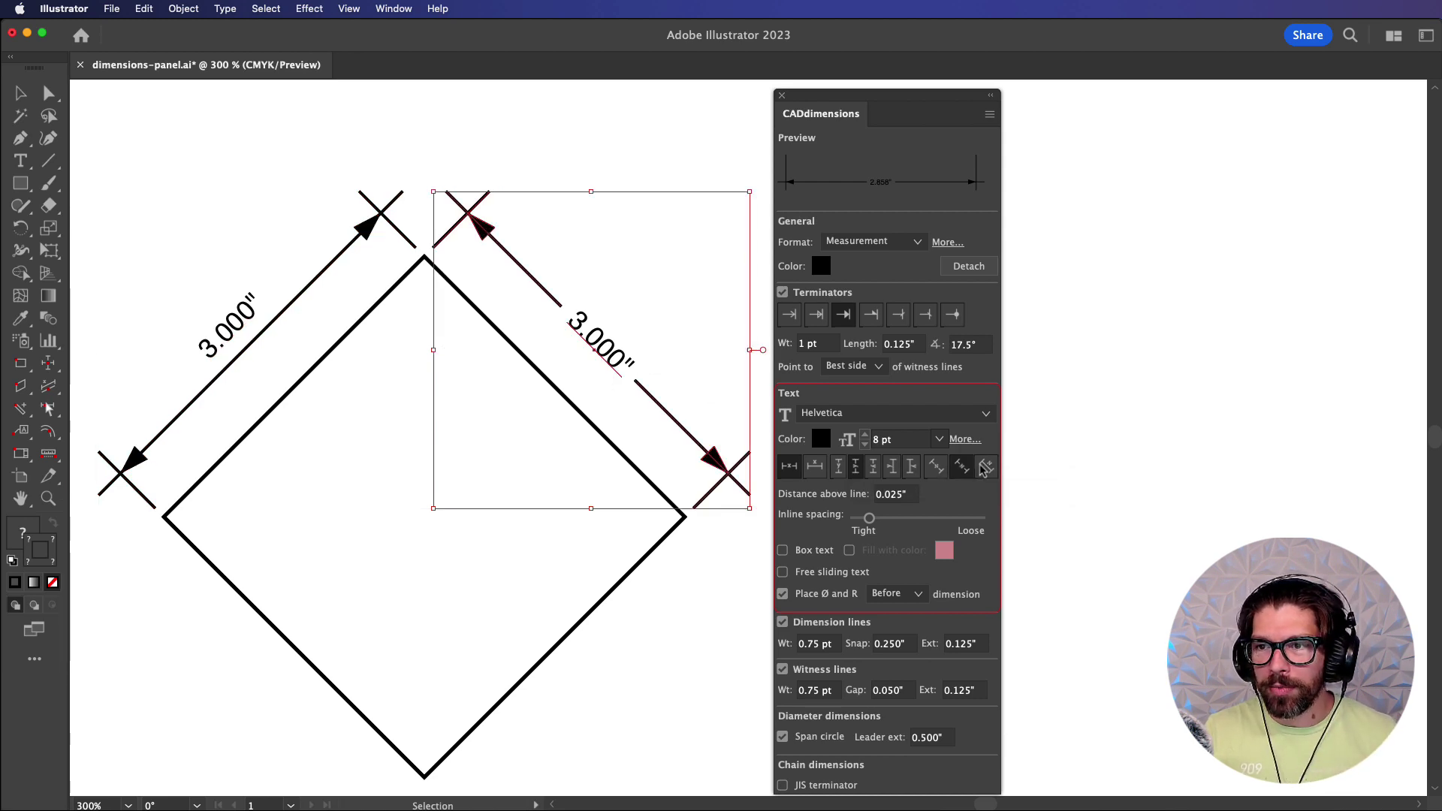
left_click(978, 473)
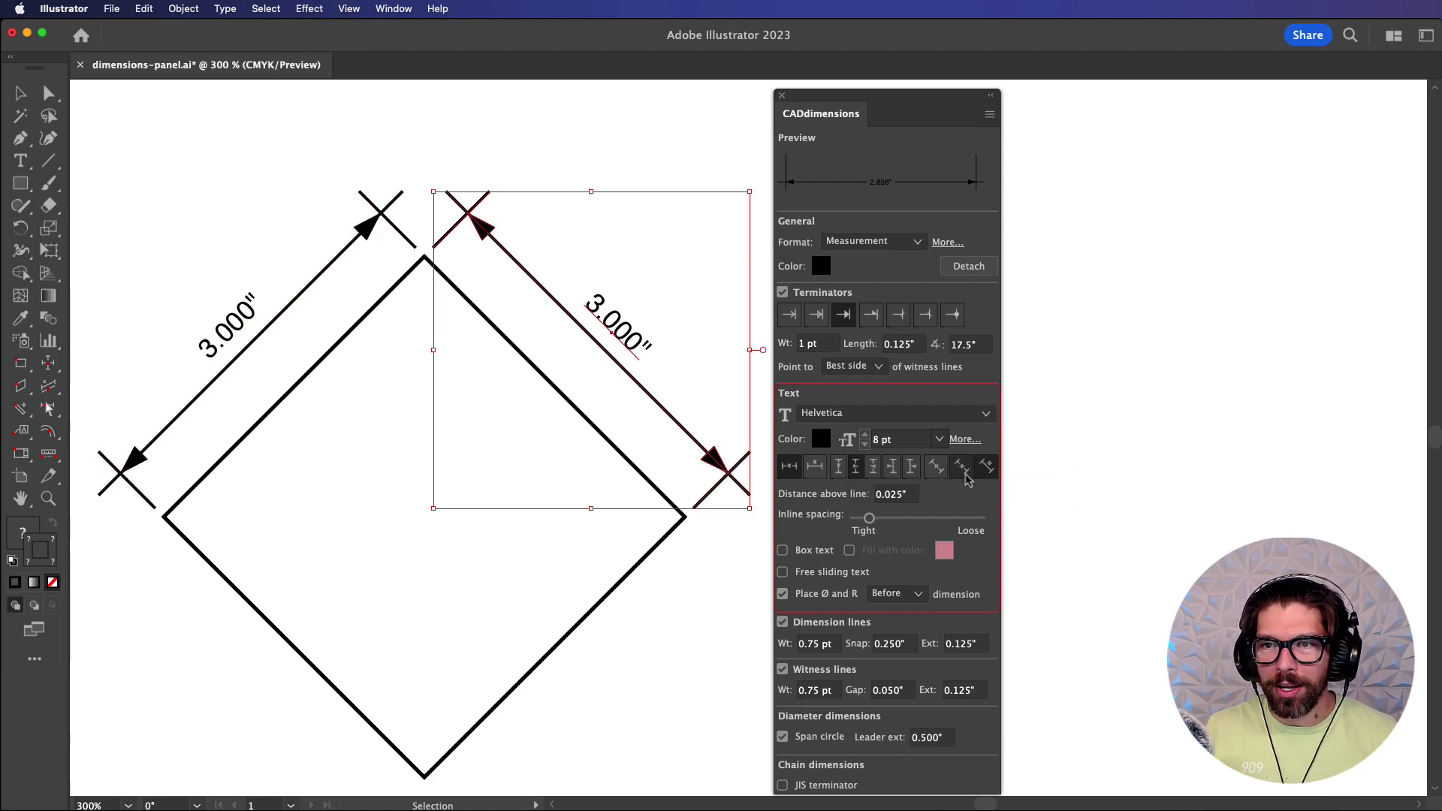
left_click(961, 466)
left_click(323, 336)
left_click(278, 319)
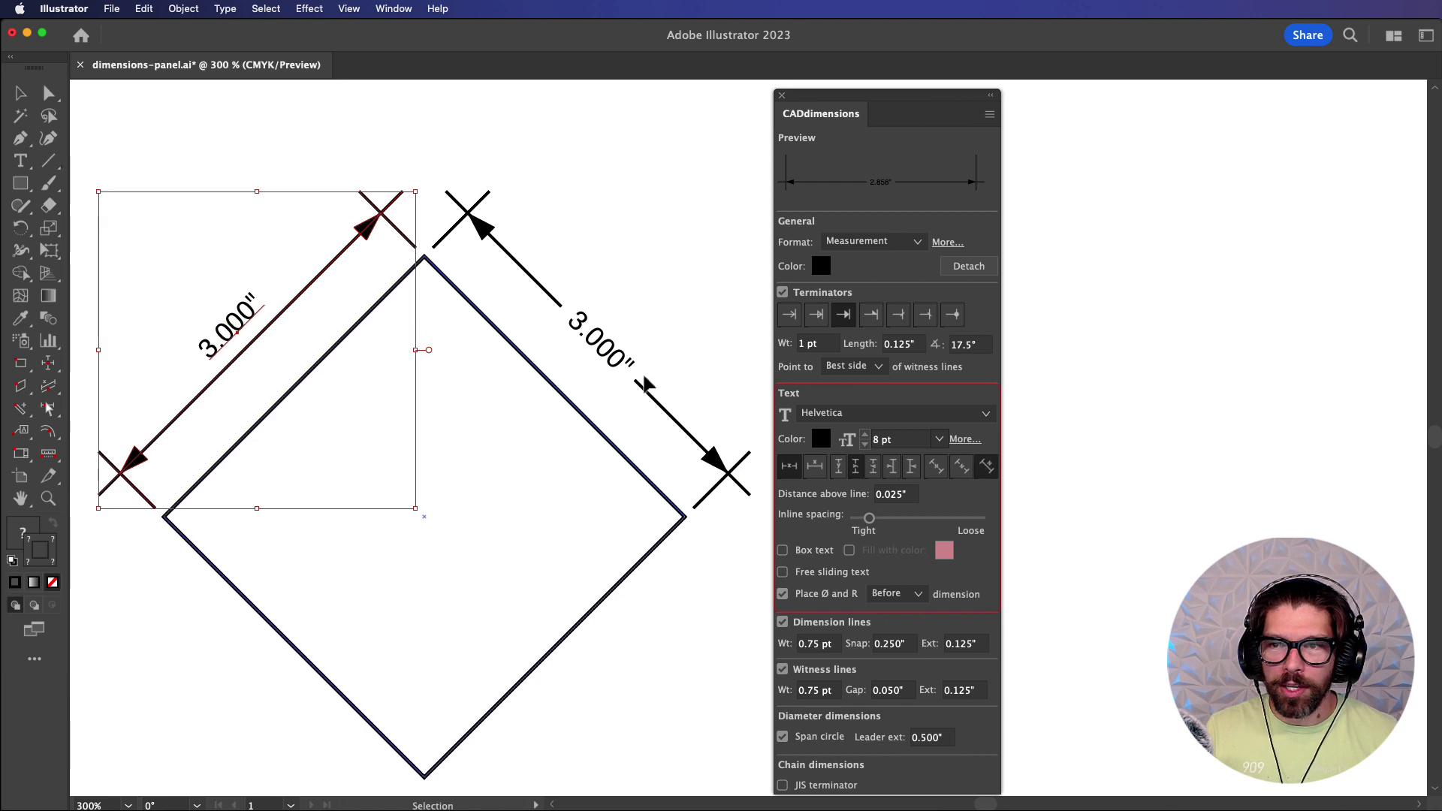
left_click(965, 469)
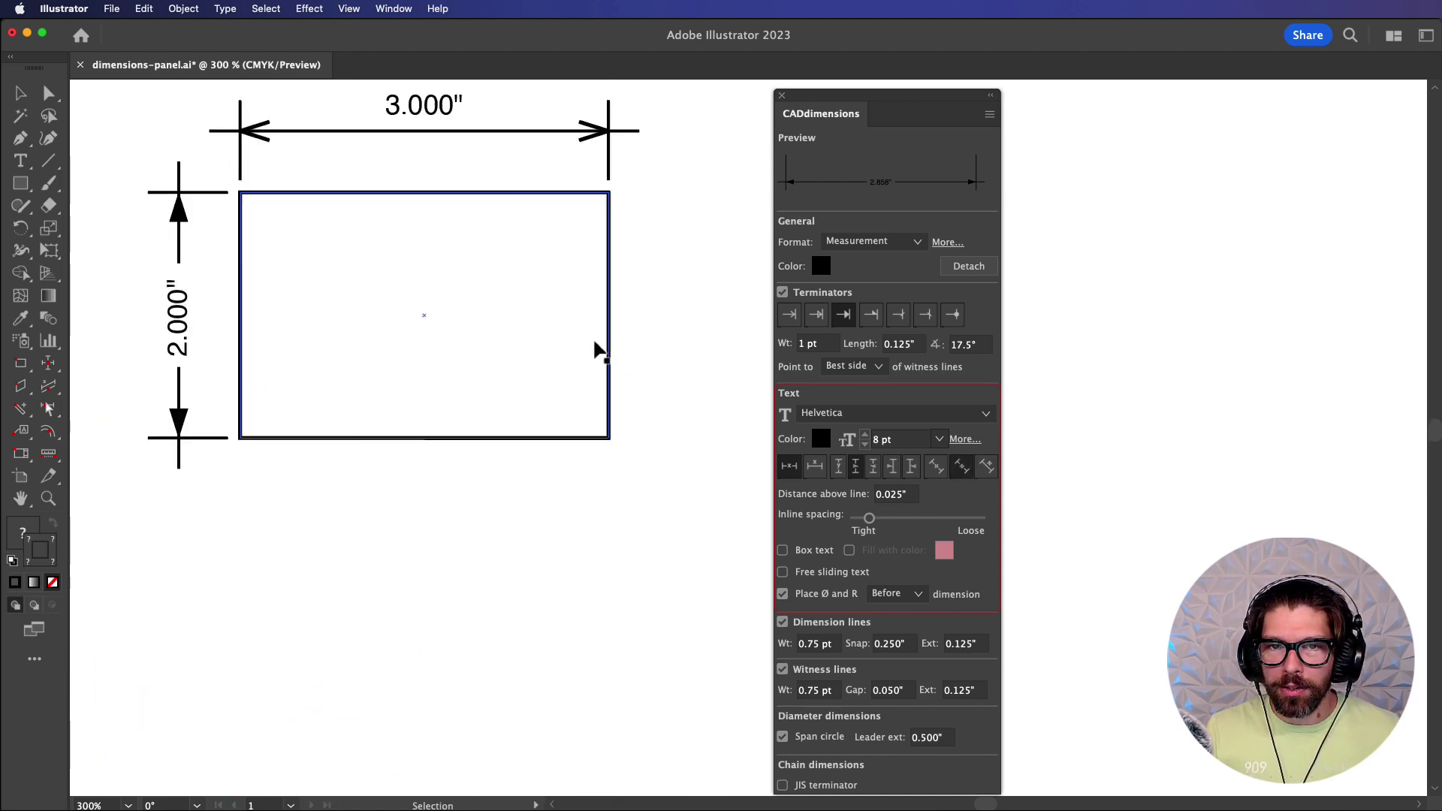
Step: Select the 3.000" dimension above the rectangle and place its text inline with the dimension line
scroll(593, 349, "up", 5)
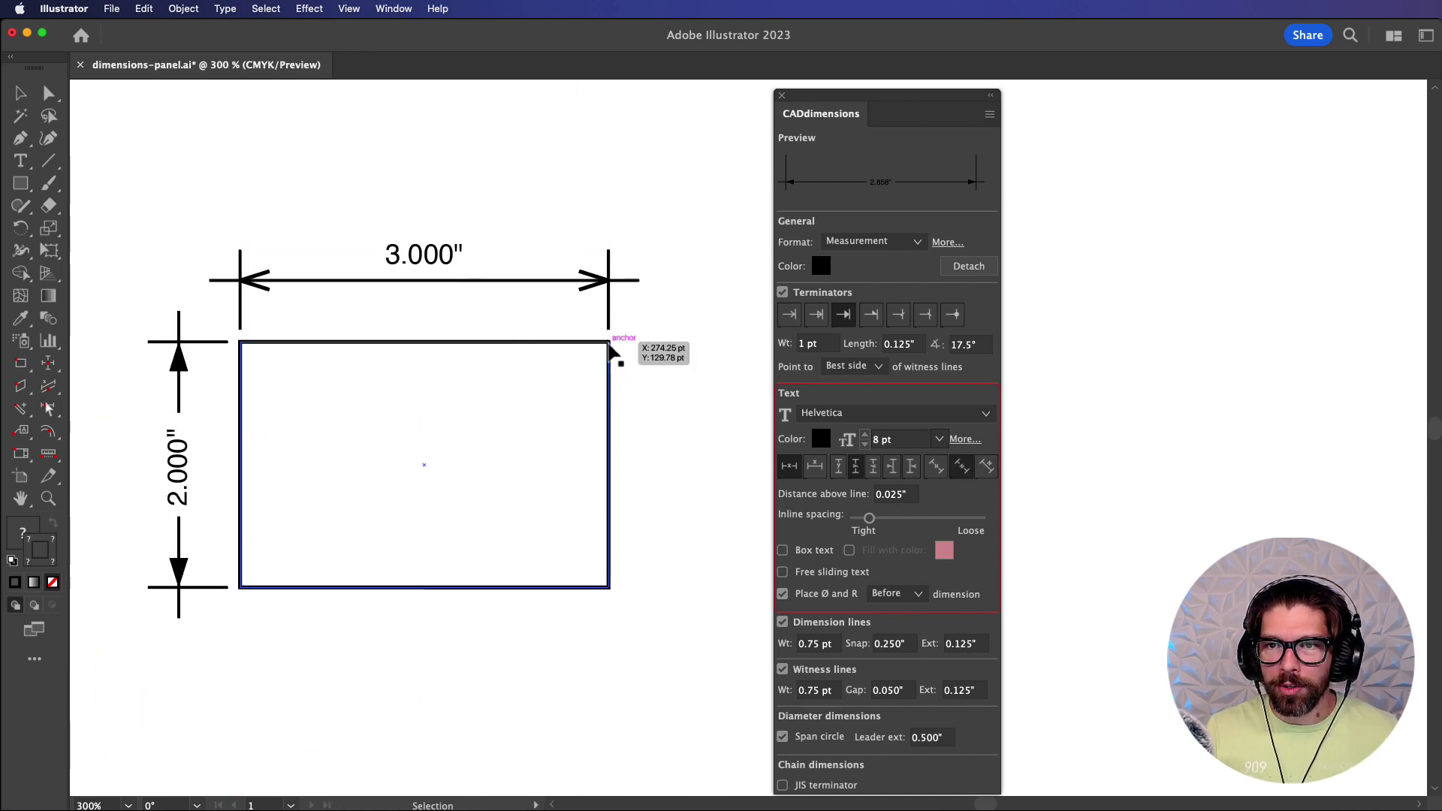
left_click(620, 356)
left_click(555, 283)
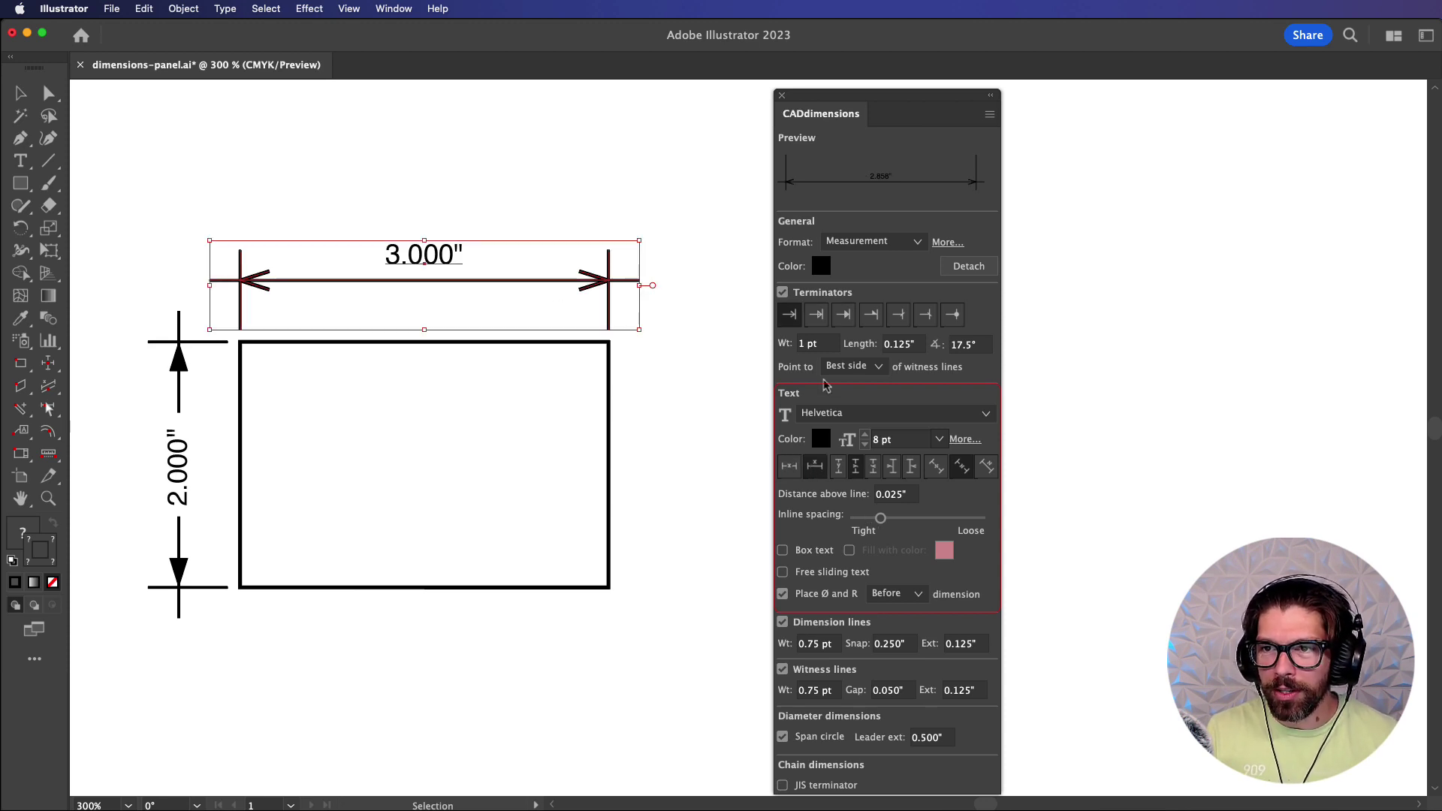
scroll(629, 426, "down", 1)
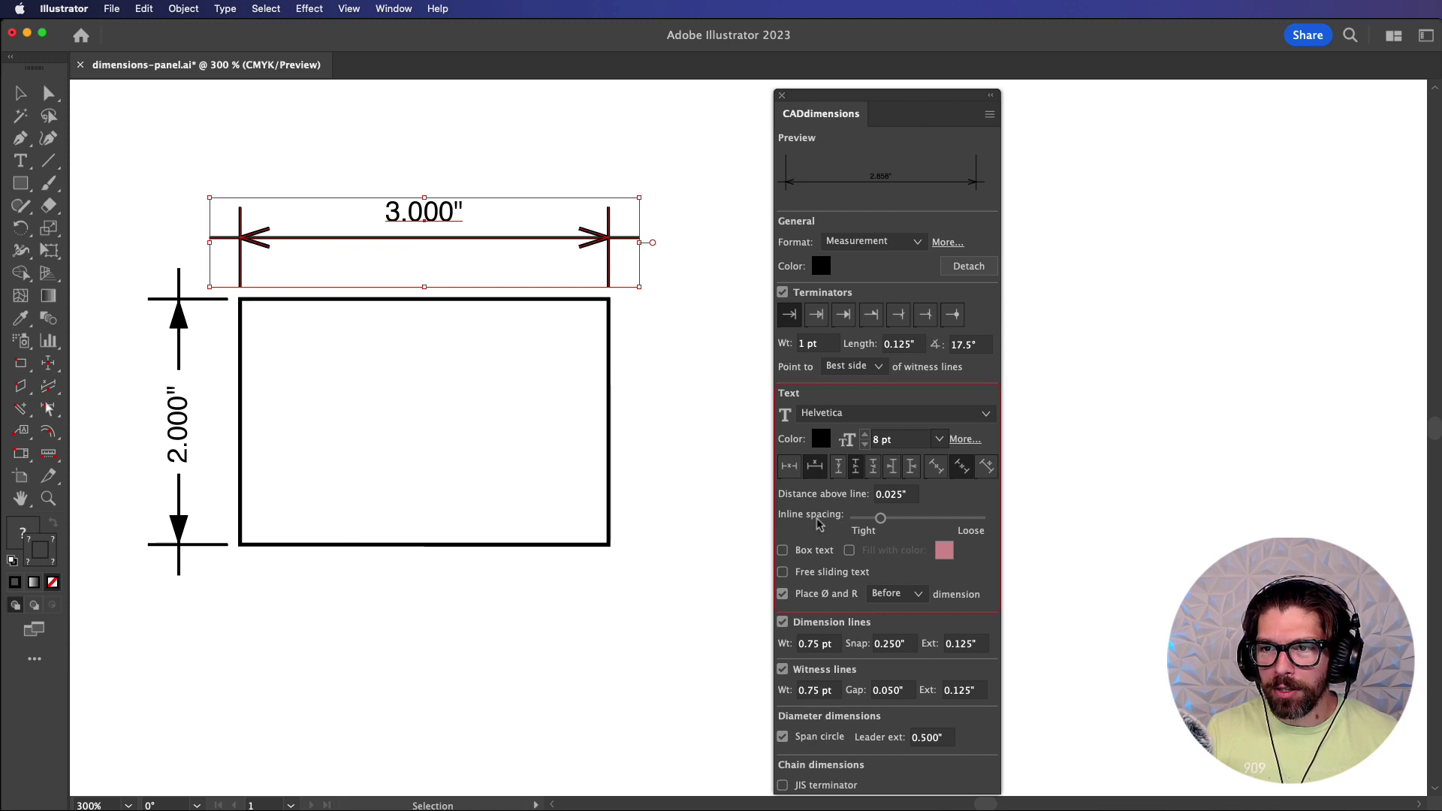
left_click(789, 466)
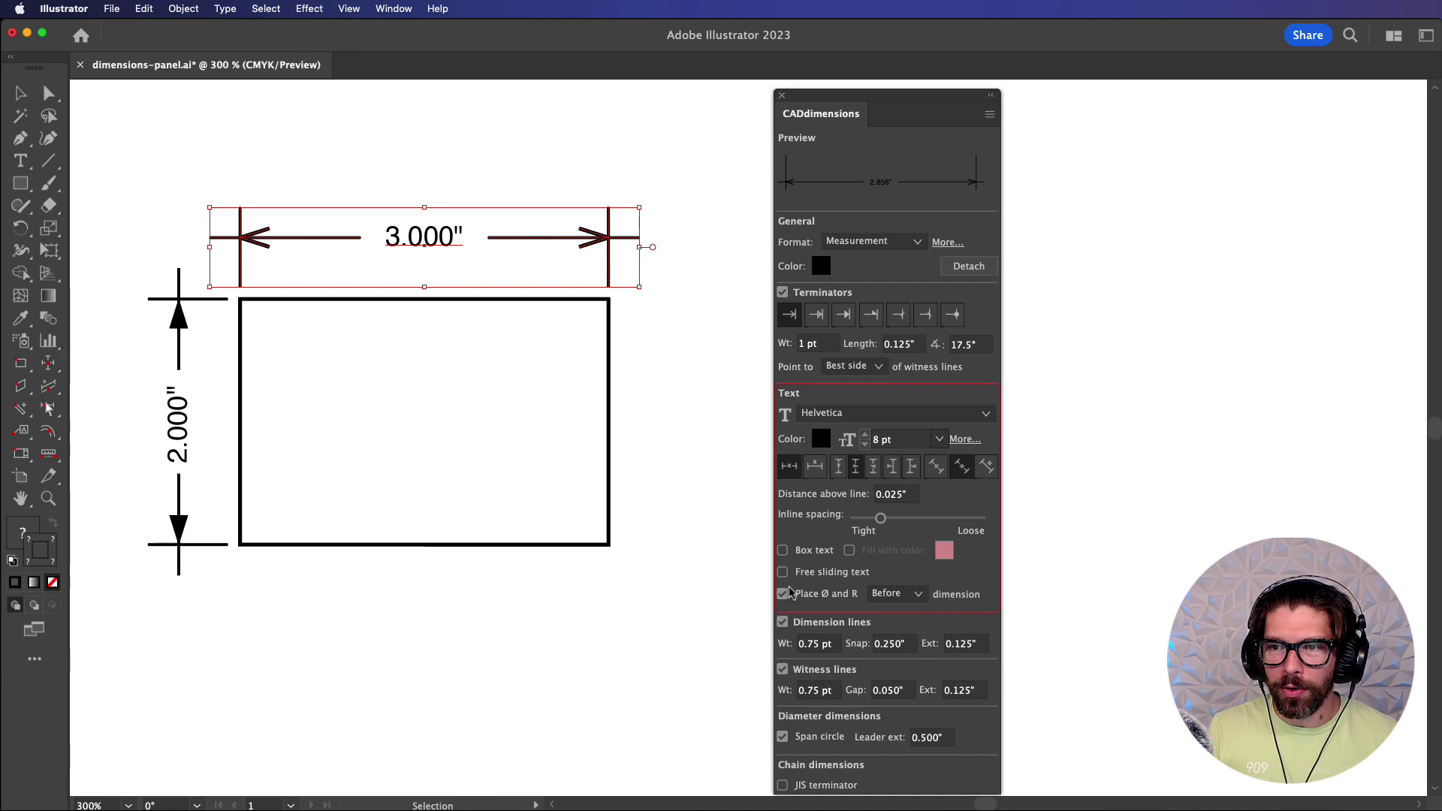
Step: Box the 3.000" dimension's text, adjust the box size with inline spacing, and try it above the line before returning it inline
left_click(782, 551)
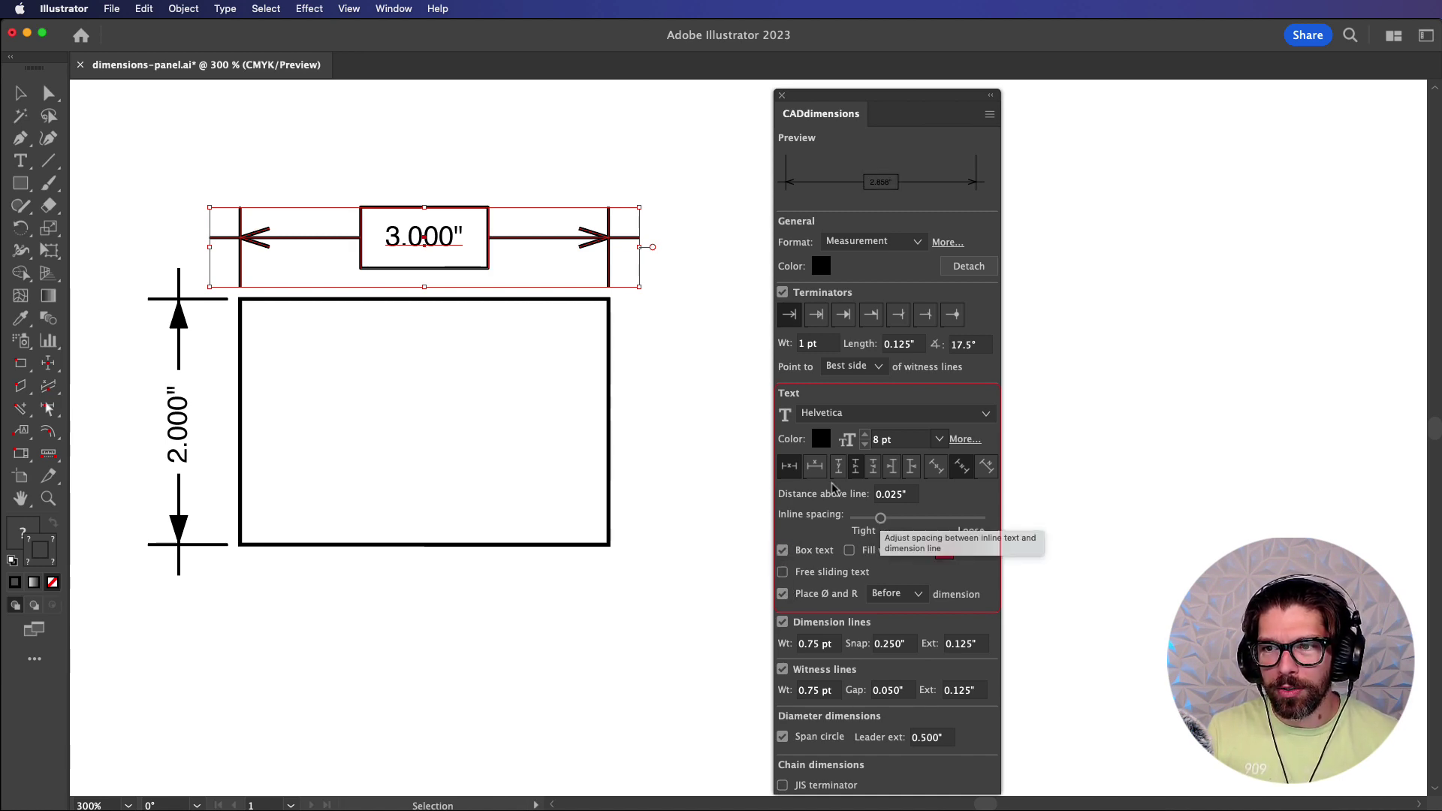
mouse_move(889, 525)
left_mouse_down()
mouse_move(907, 524)
mouse_move(879, 525)
left_mouse_up()
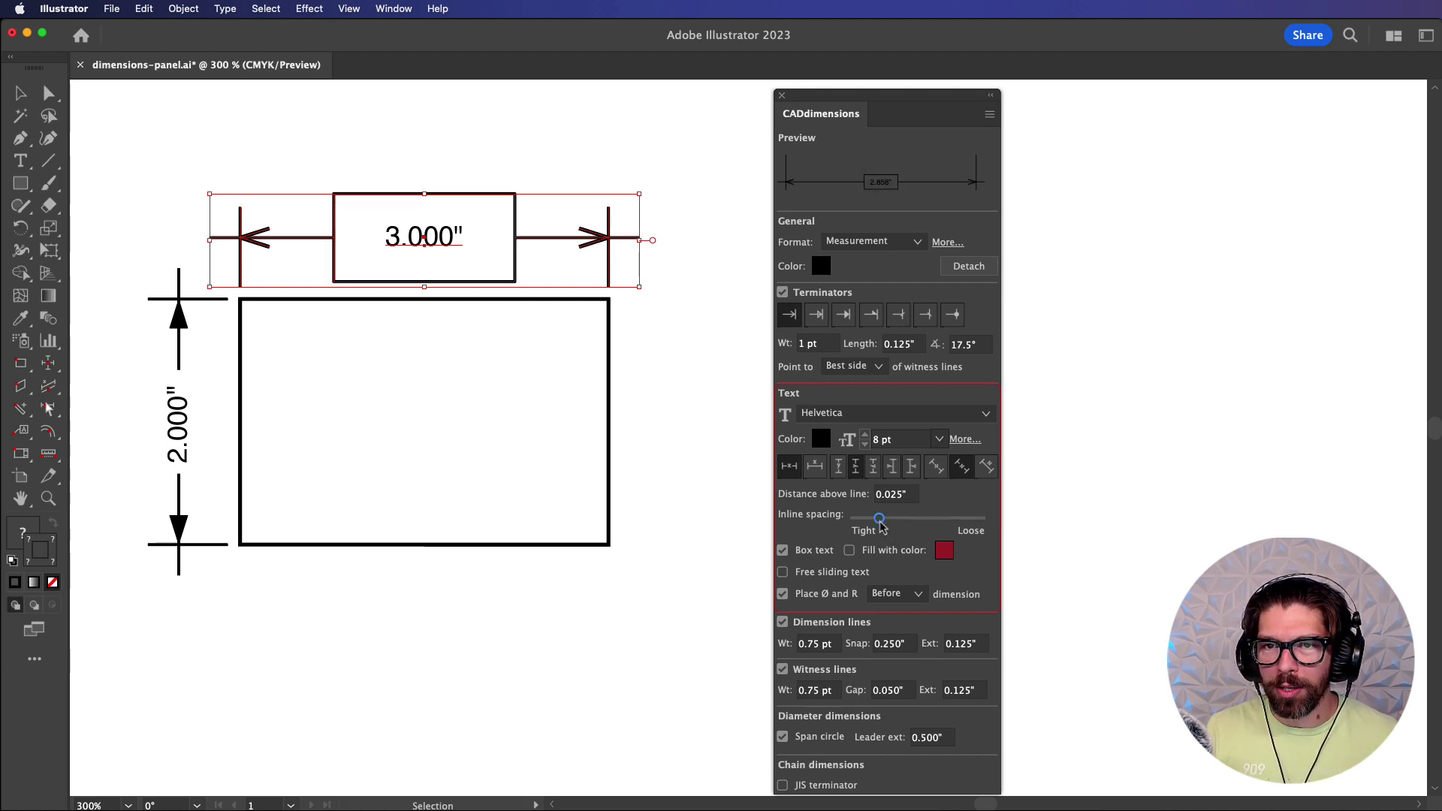
left_click(815, 466)
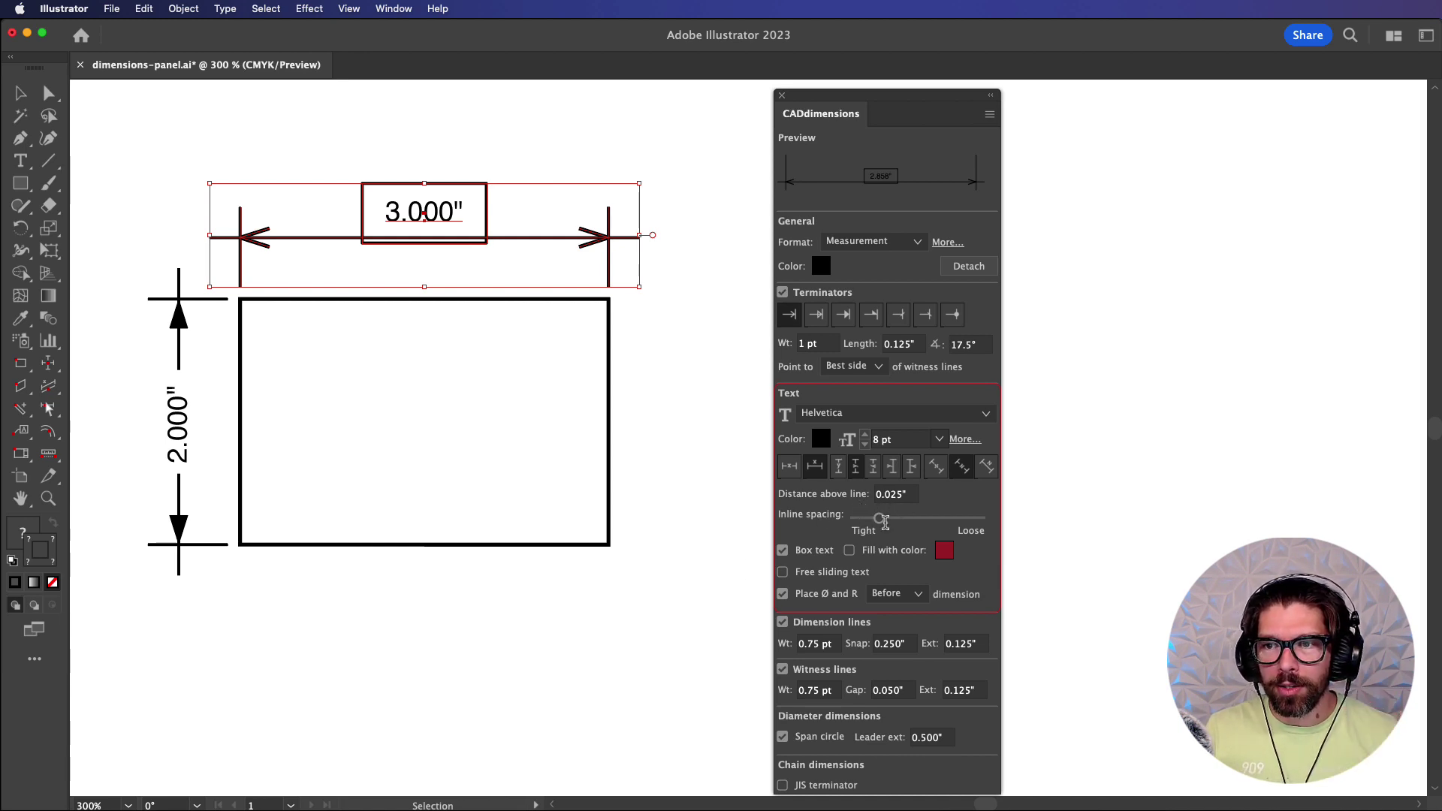
mouse_move(878, 518)
left_mouse_down()
mouse_move(907, 518)
mouse_move(883, 524)
left_mouse_up()
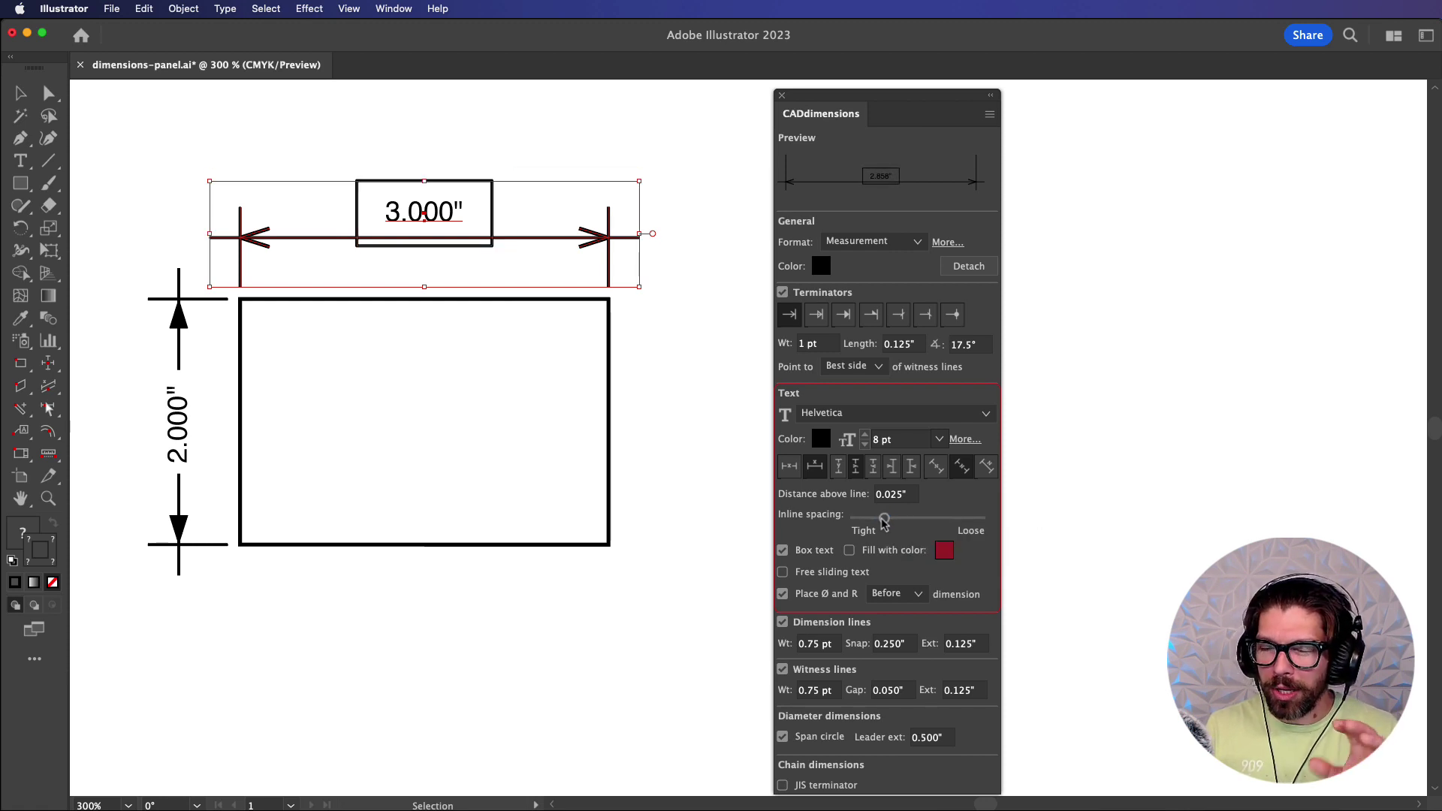
left_click(792, 469)
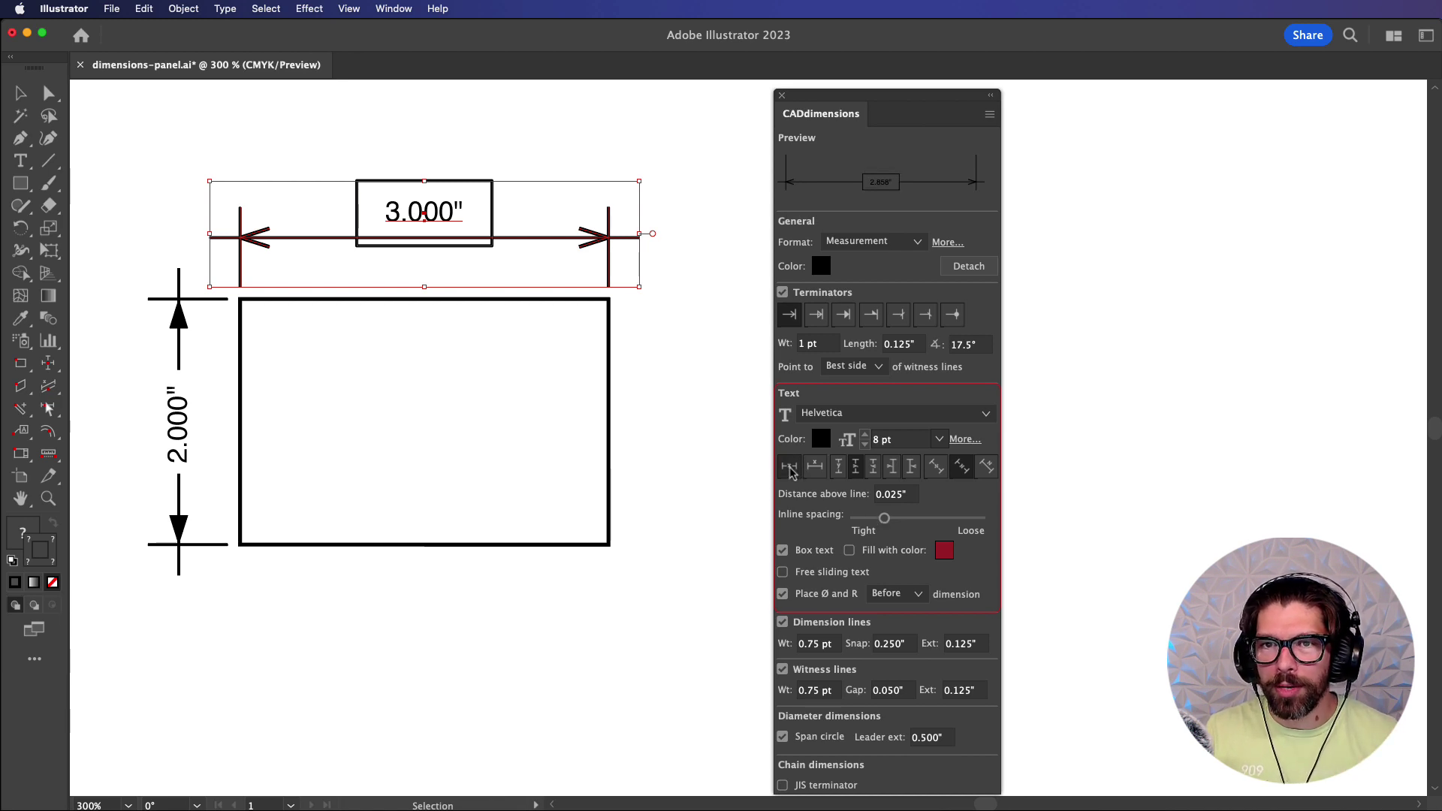
Step: Try filling the 3.000" dimension's text box with the red color, and turn off both the fill and the box
left_click(849, 551)
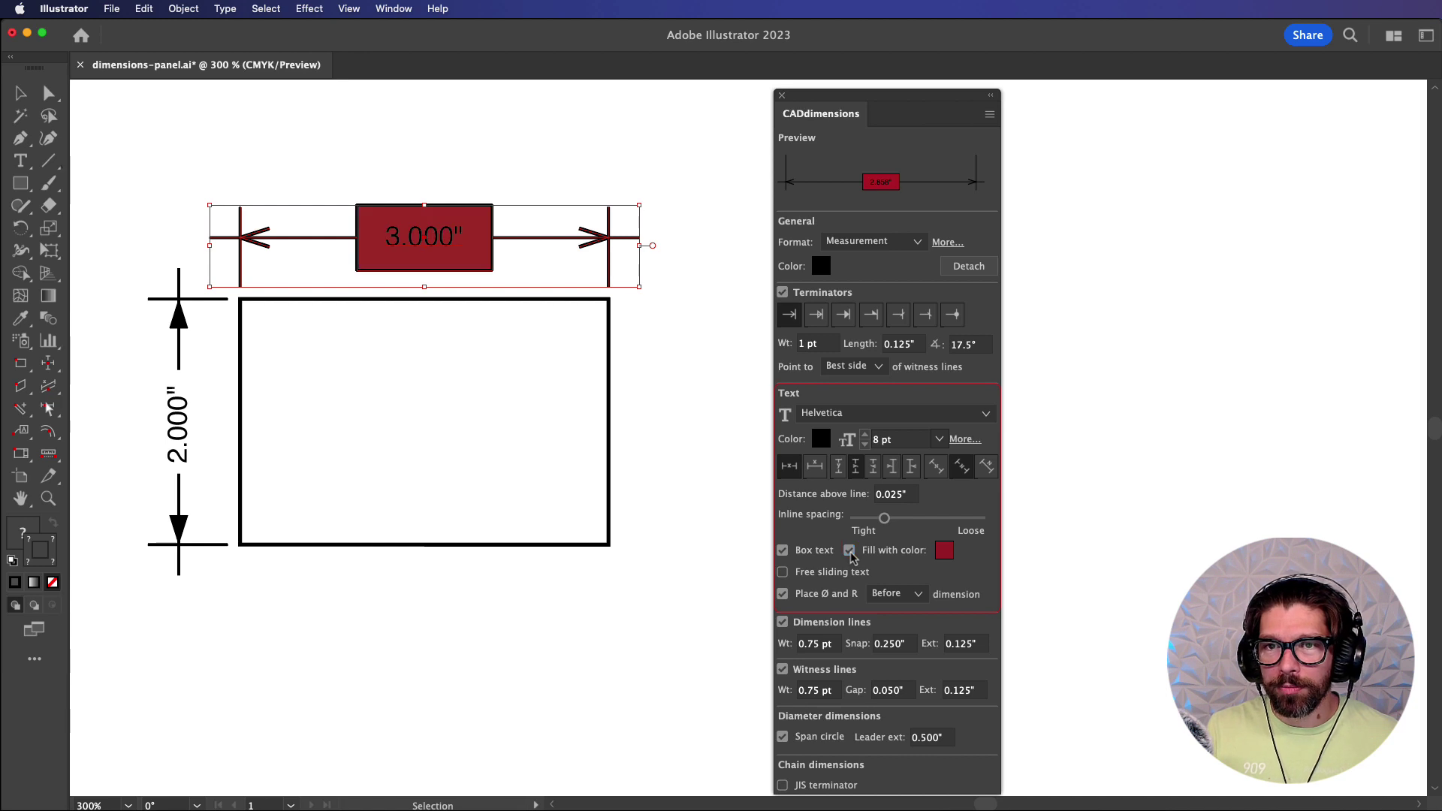
left_click(849, 551)
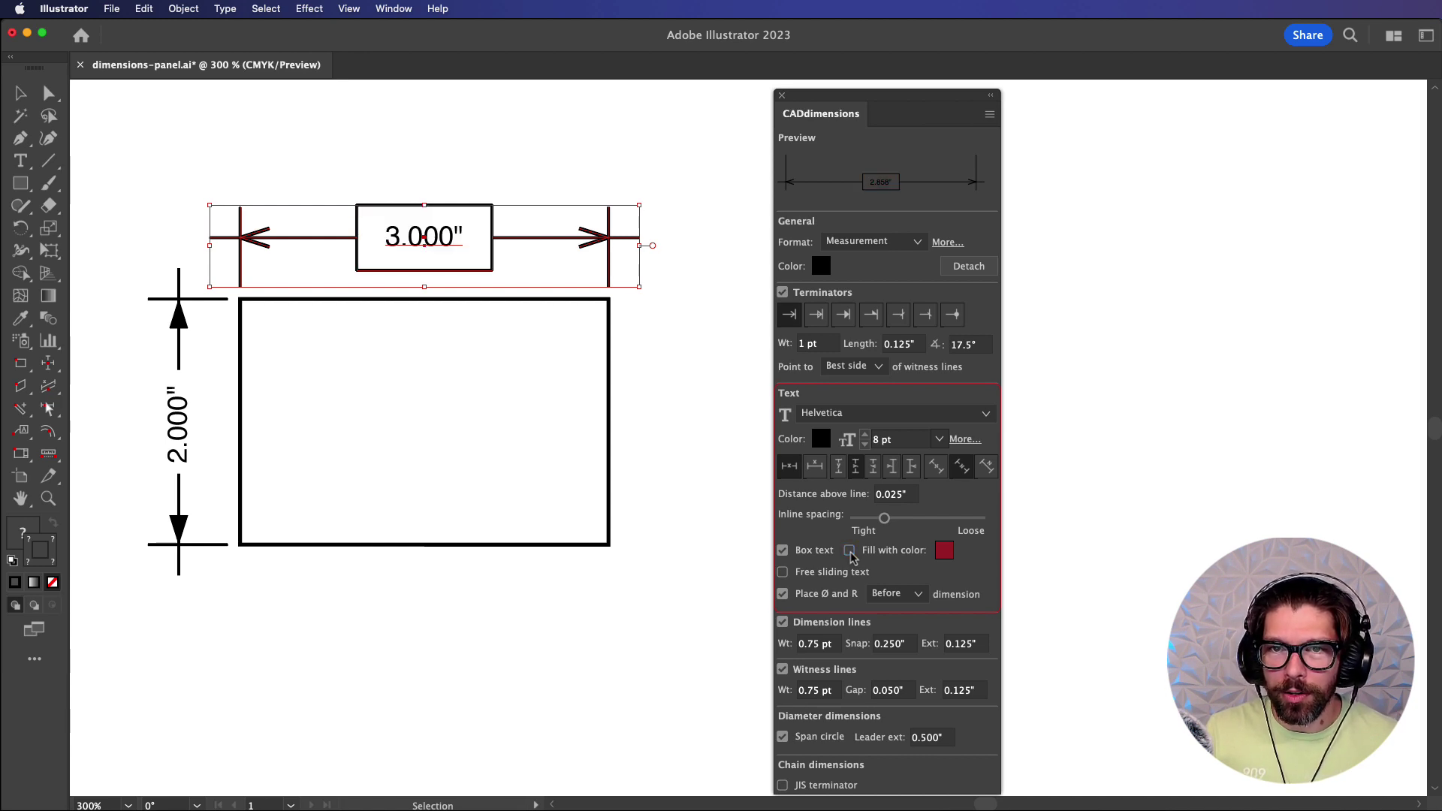
left_click(783, 551)
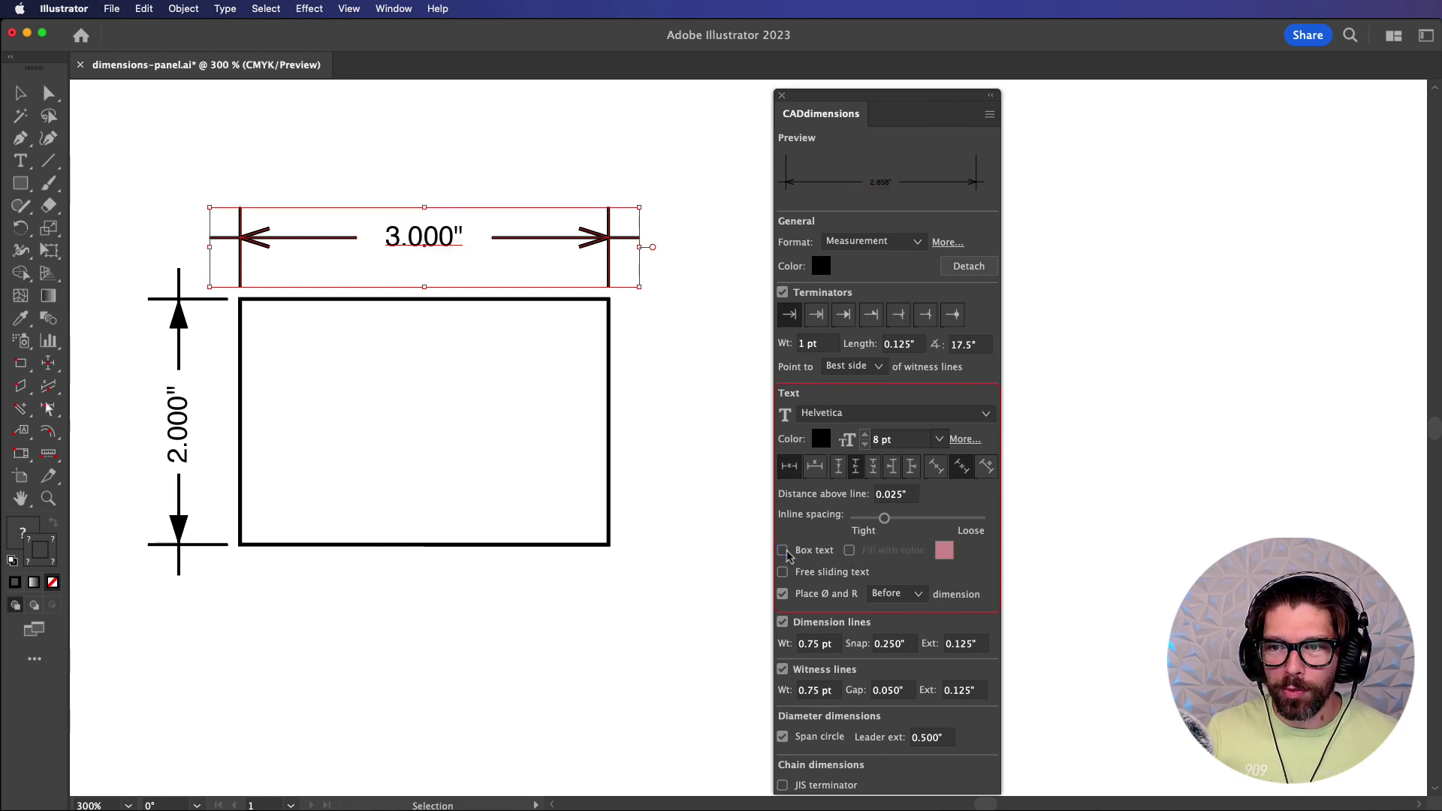
Step: Select the circle's 2.000" diameter dimension and turn its Ø symbol off and back on
scroll(633, 566, "down", 10)
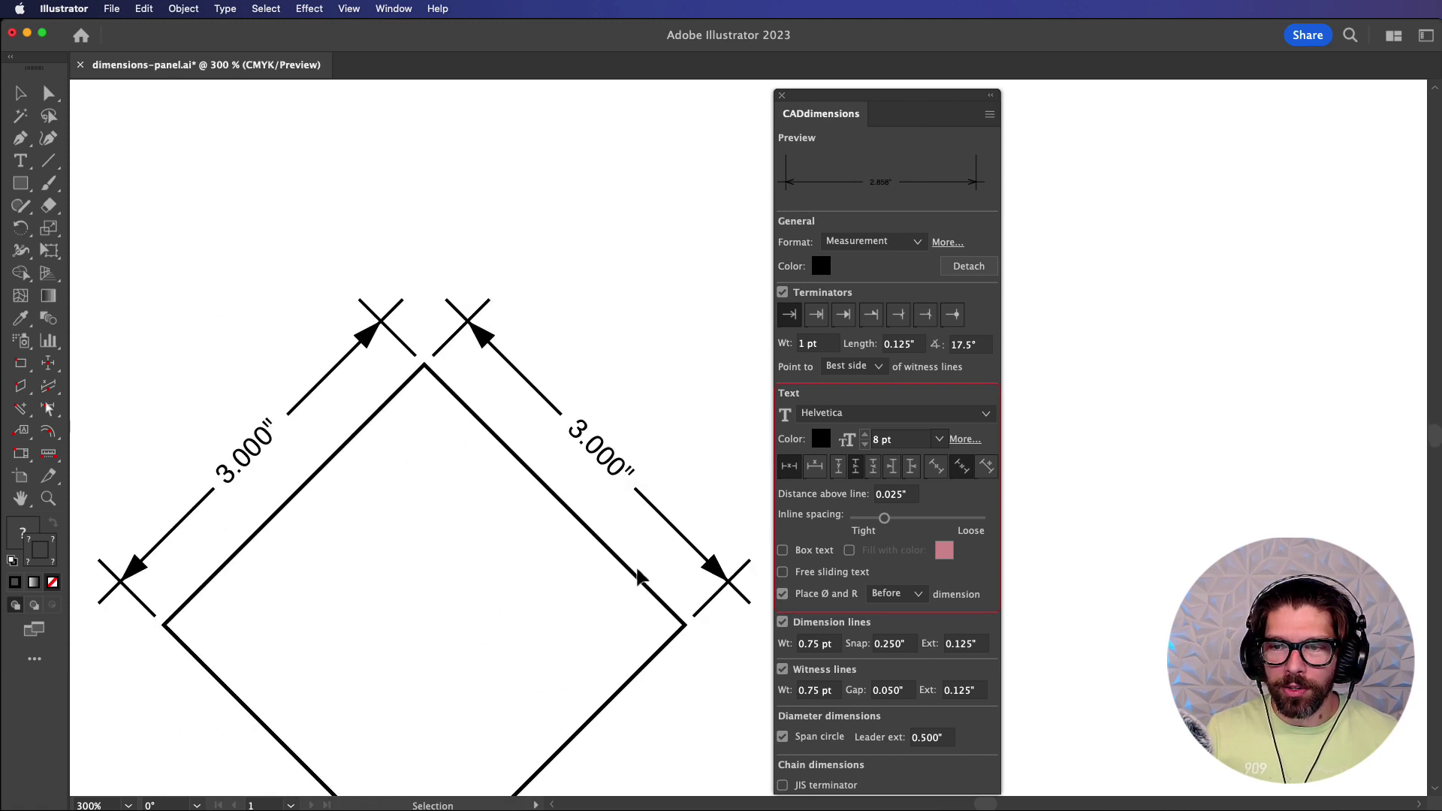
scroll(639, 570, "down", 15)
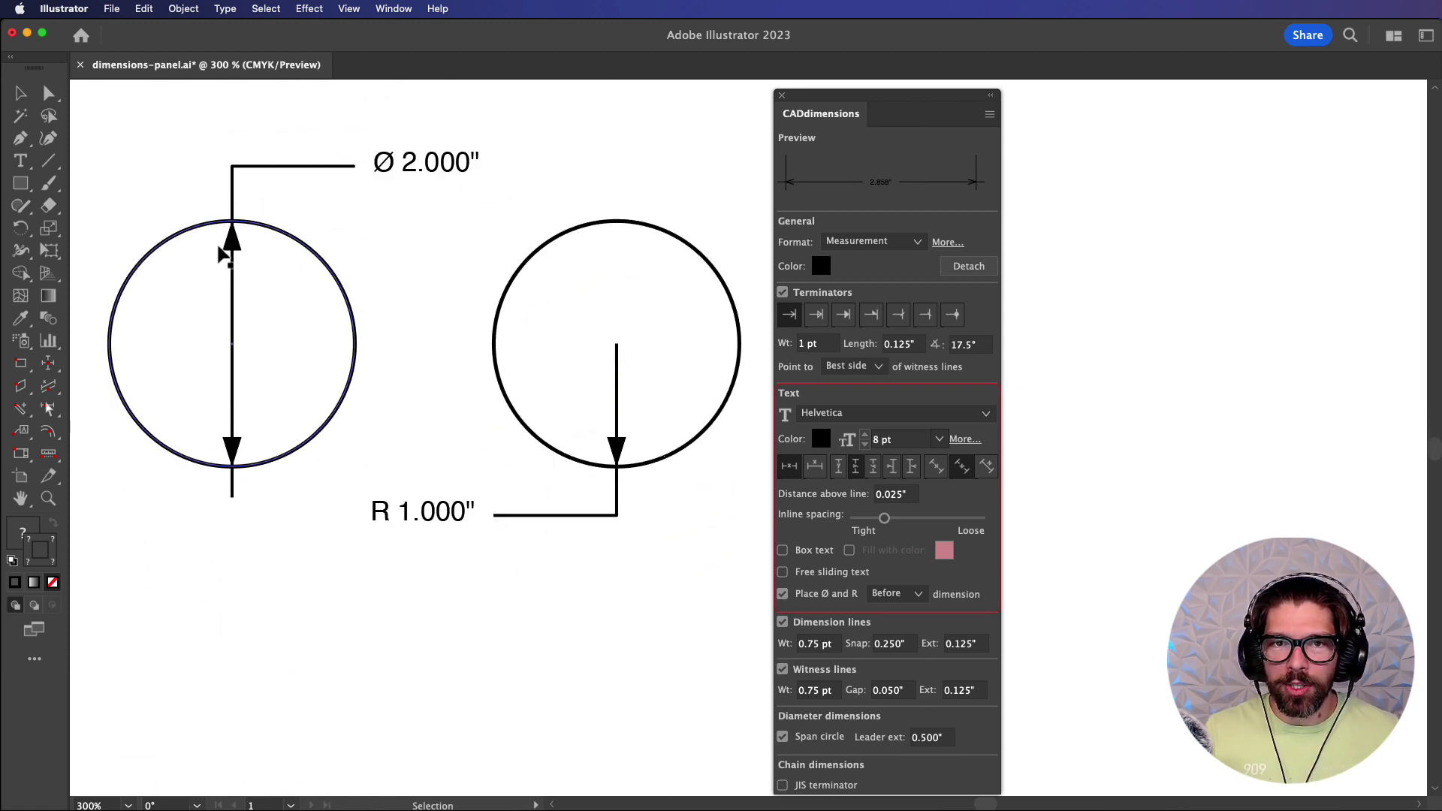
left_click(239, 248)
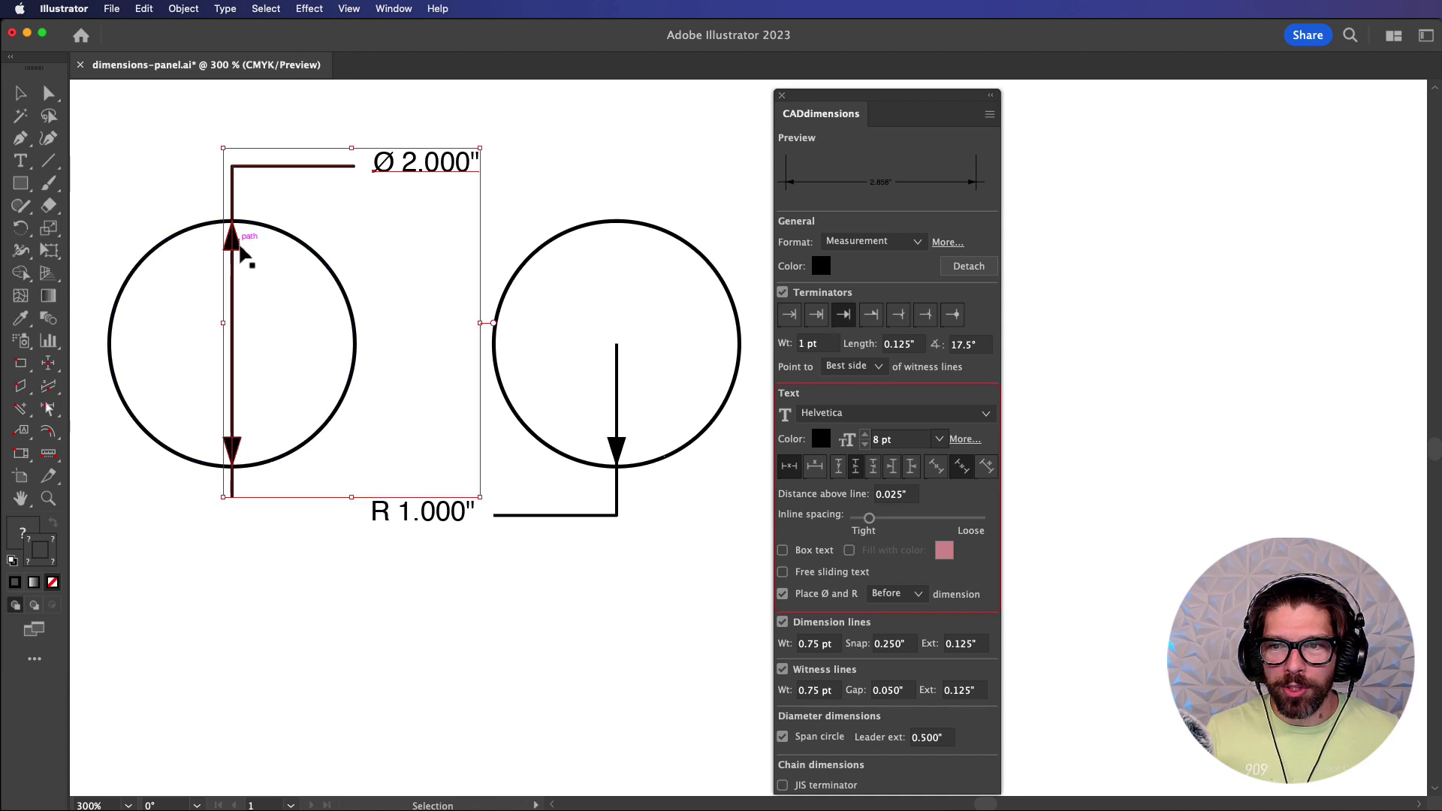
left_click(783, 594)
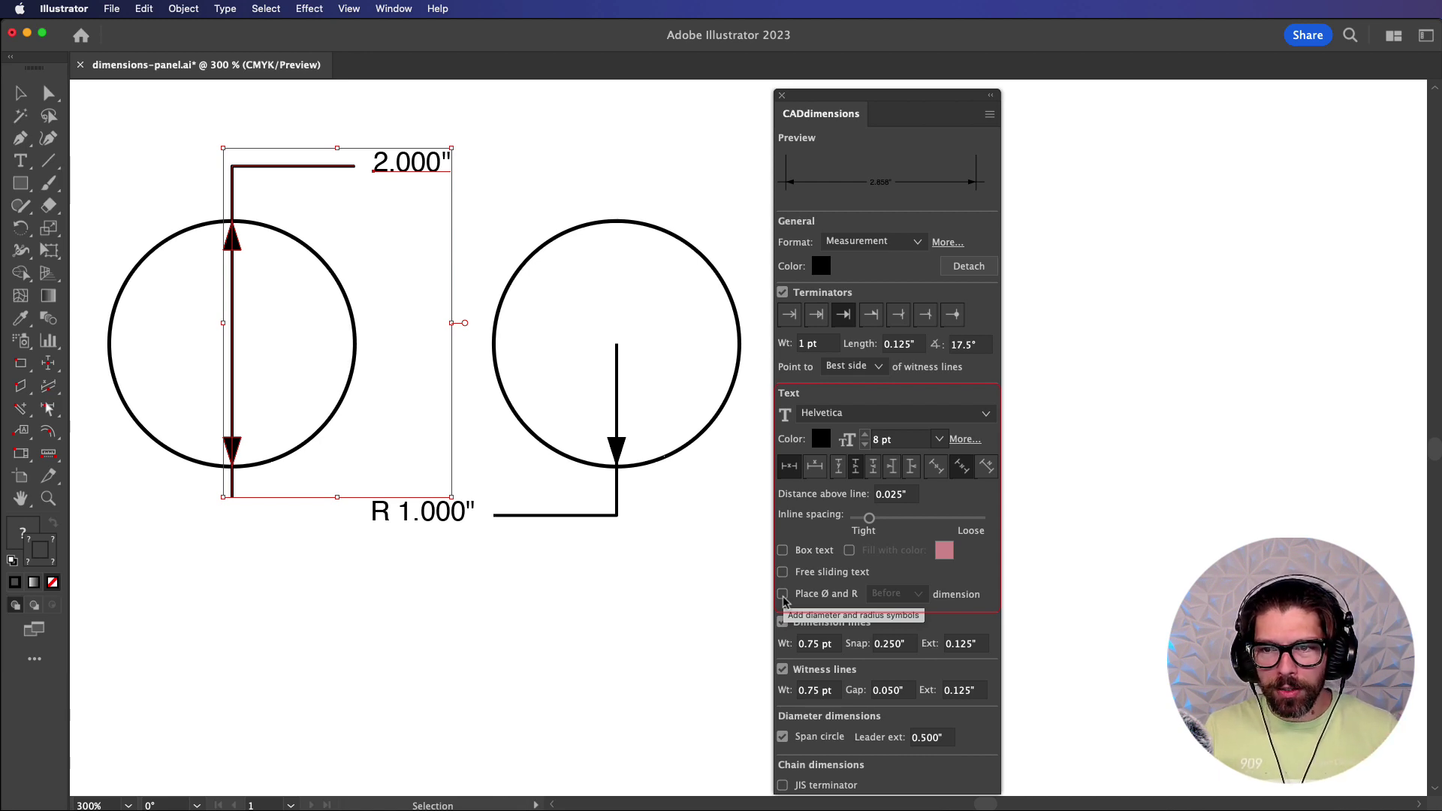
left_click(783, 594)
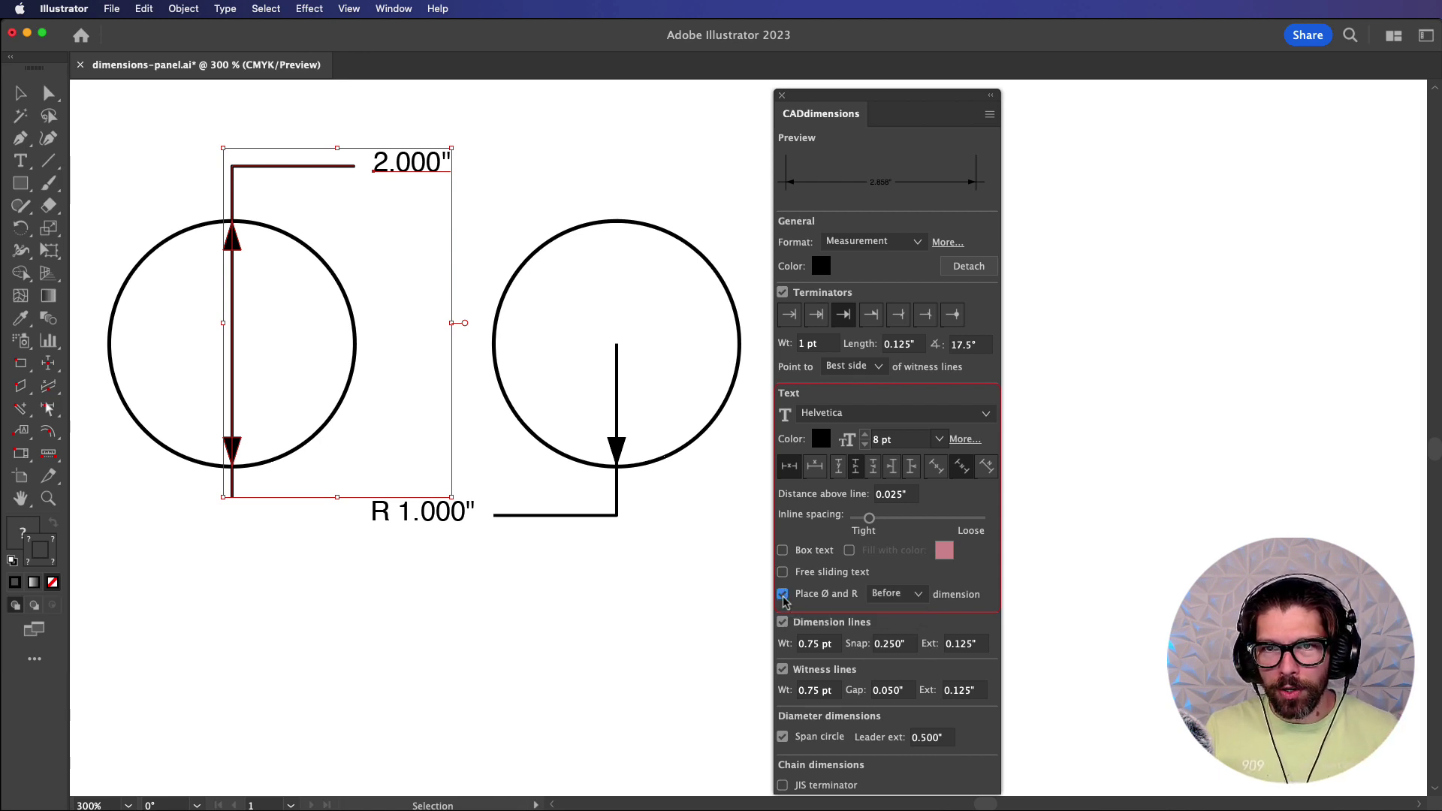
Step: Try placing the Ø symbol After the 2.000" diameter dimension, and return it to Before
left_click(870, 599)
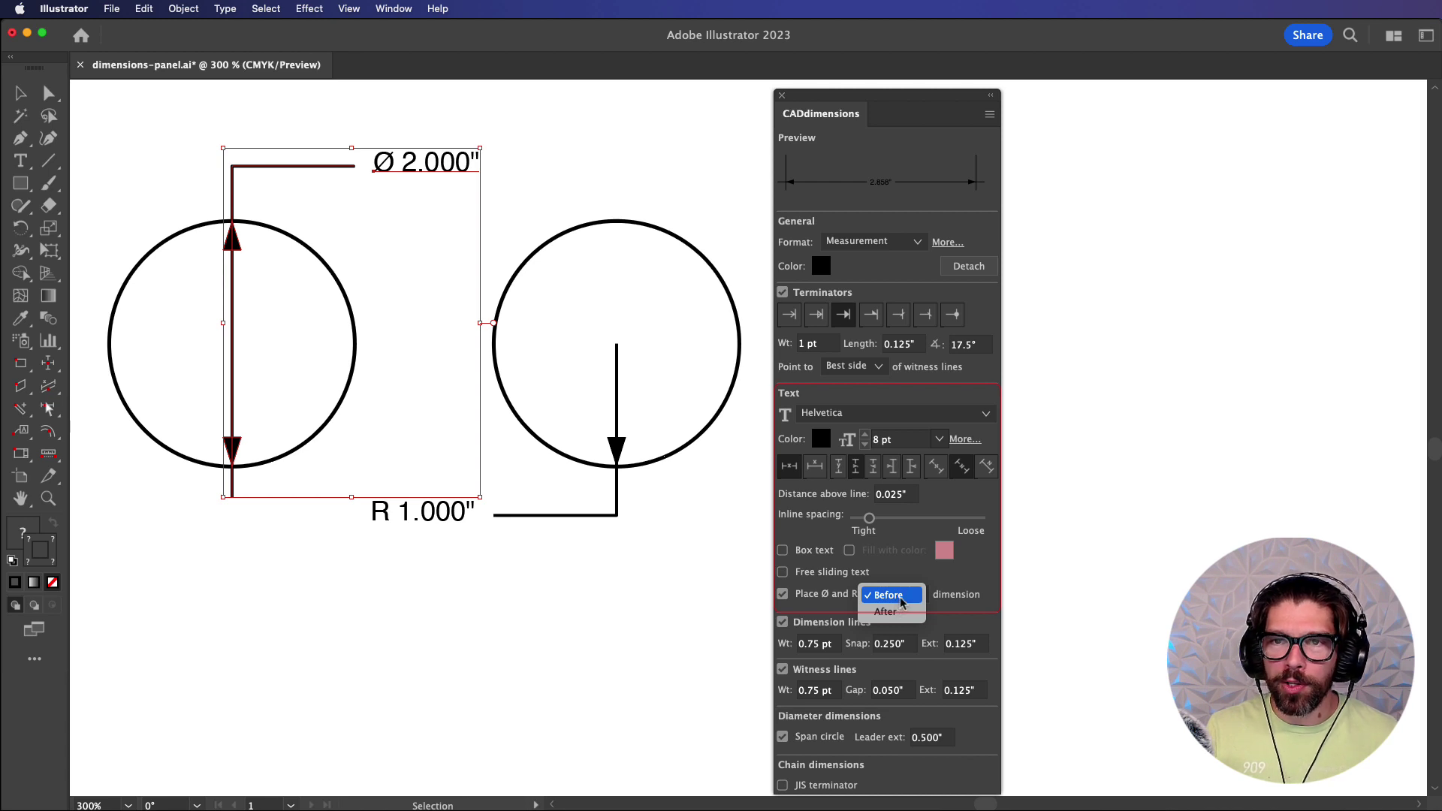
left_click(899, 611)
left_click(902, 596)
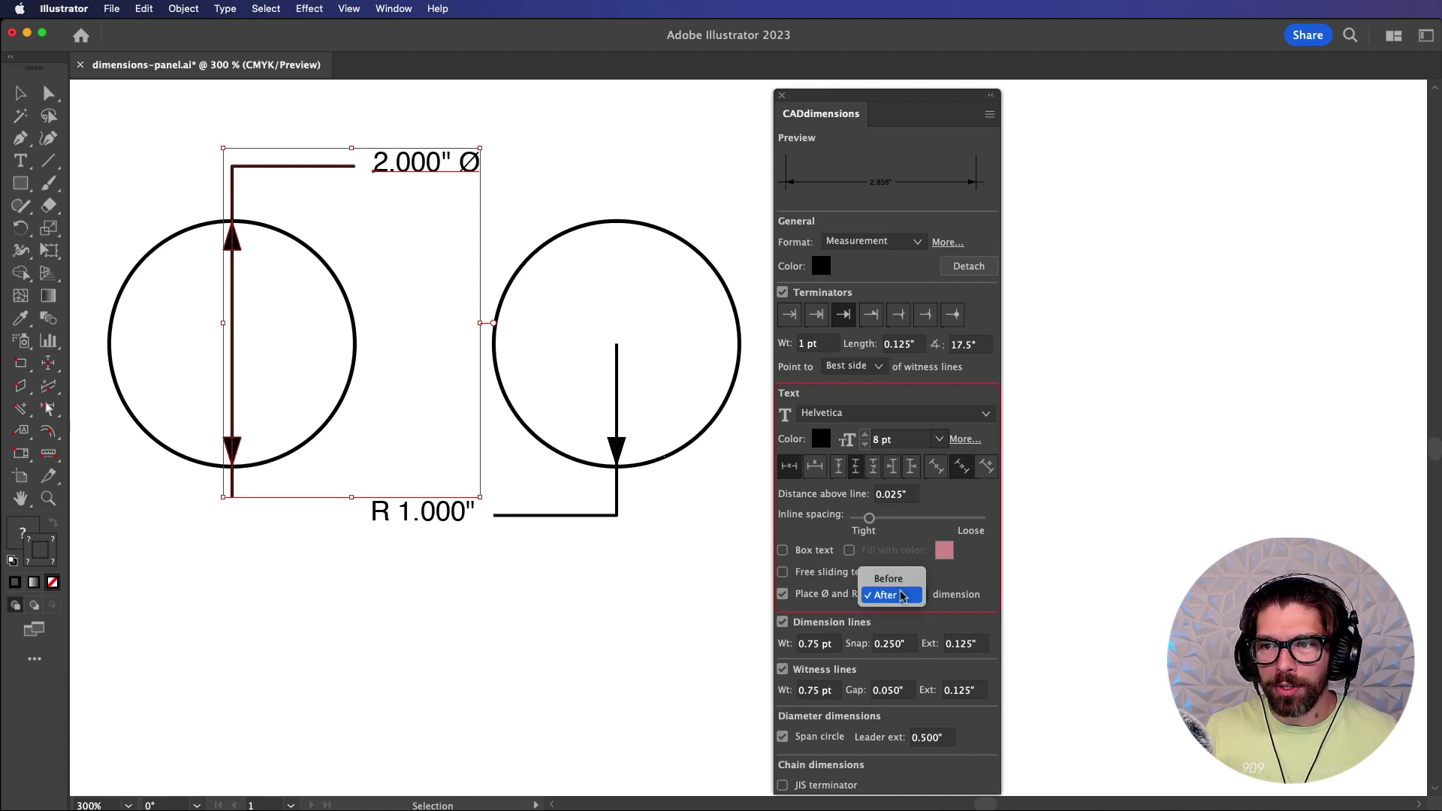
left_click(900, 580)
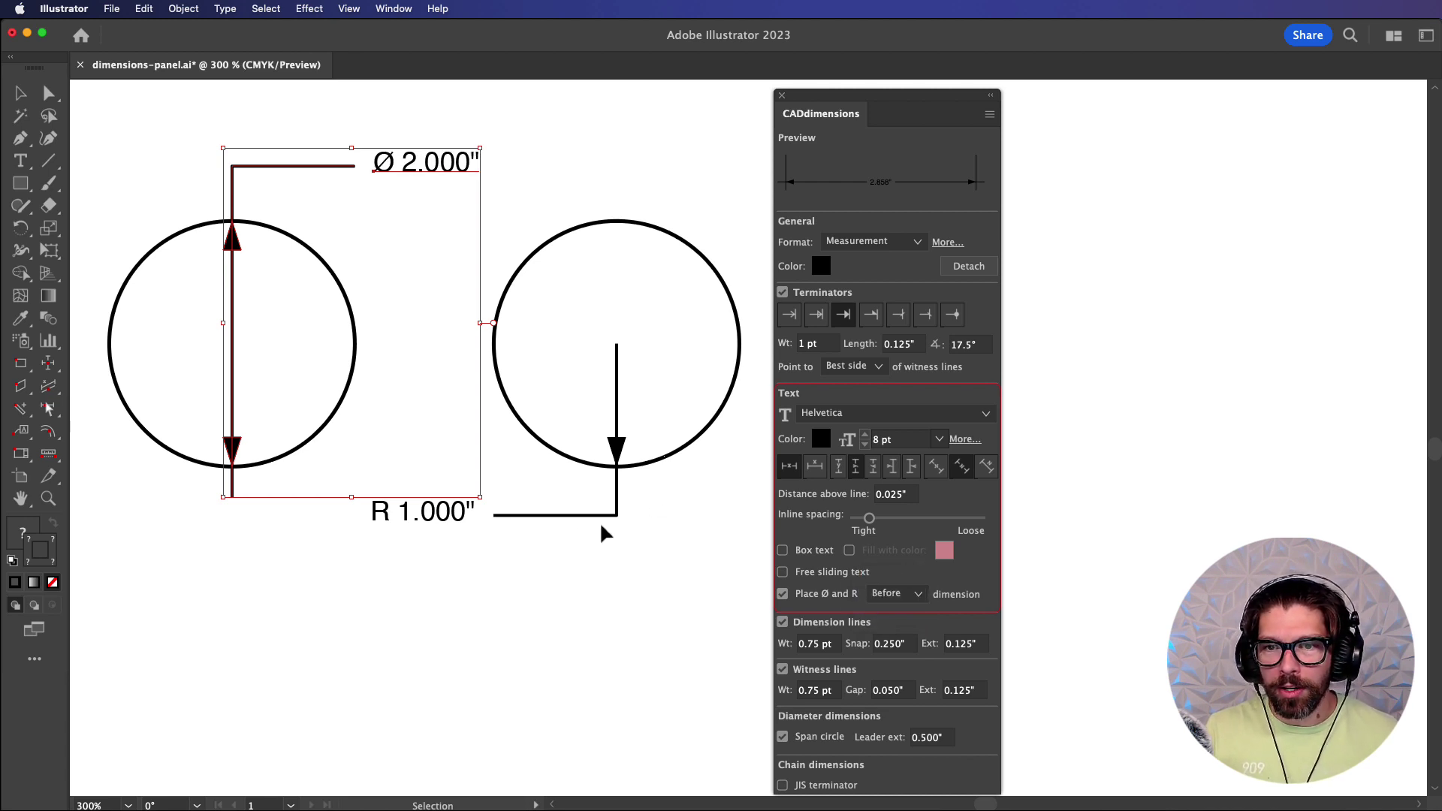
Step: Try placing the R symbol After the other circle's 1.000" radius dimension, and return it to Before
left_click(485, 515)
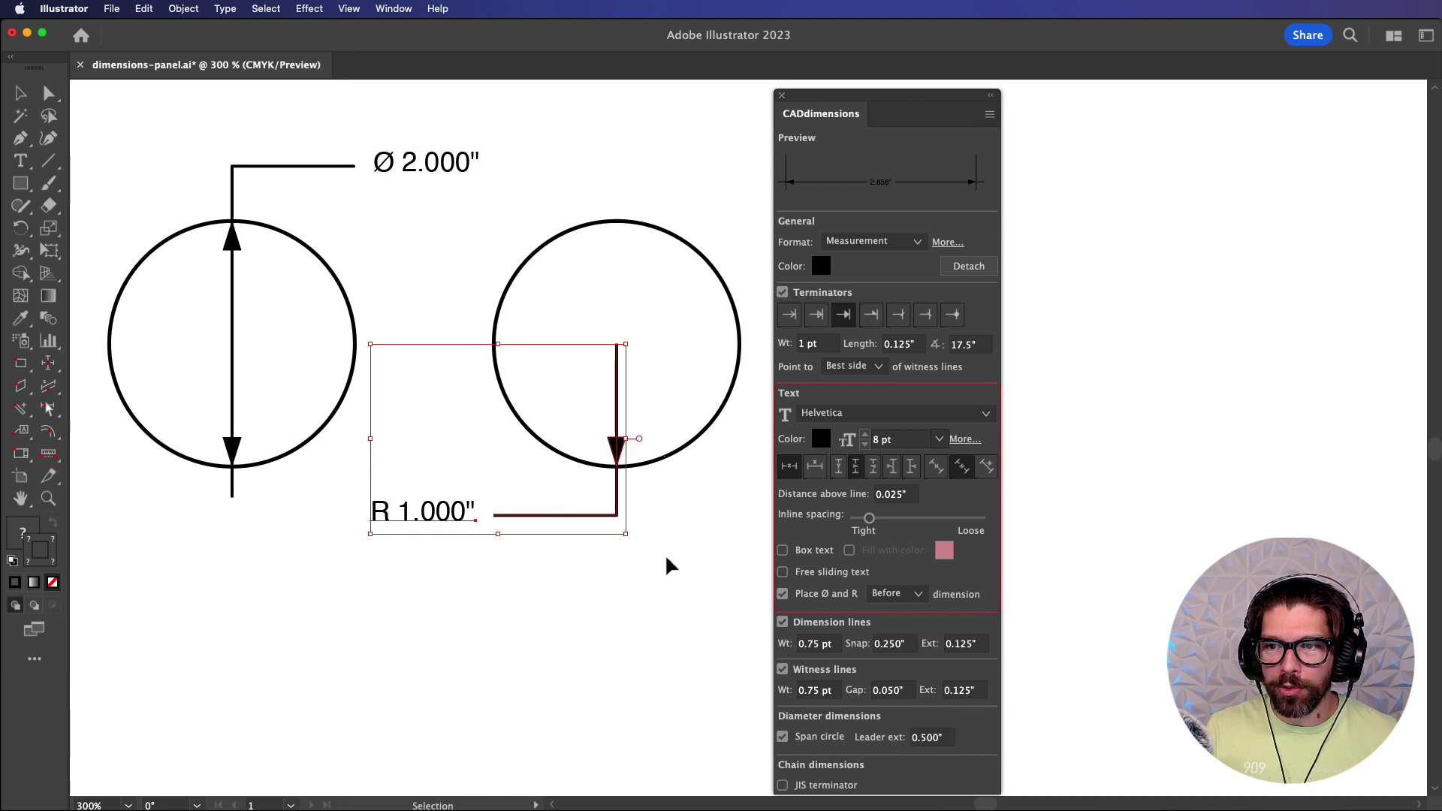
left_click(903, 599)
left_click(901, 610)
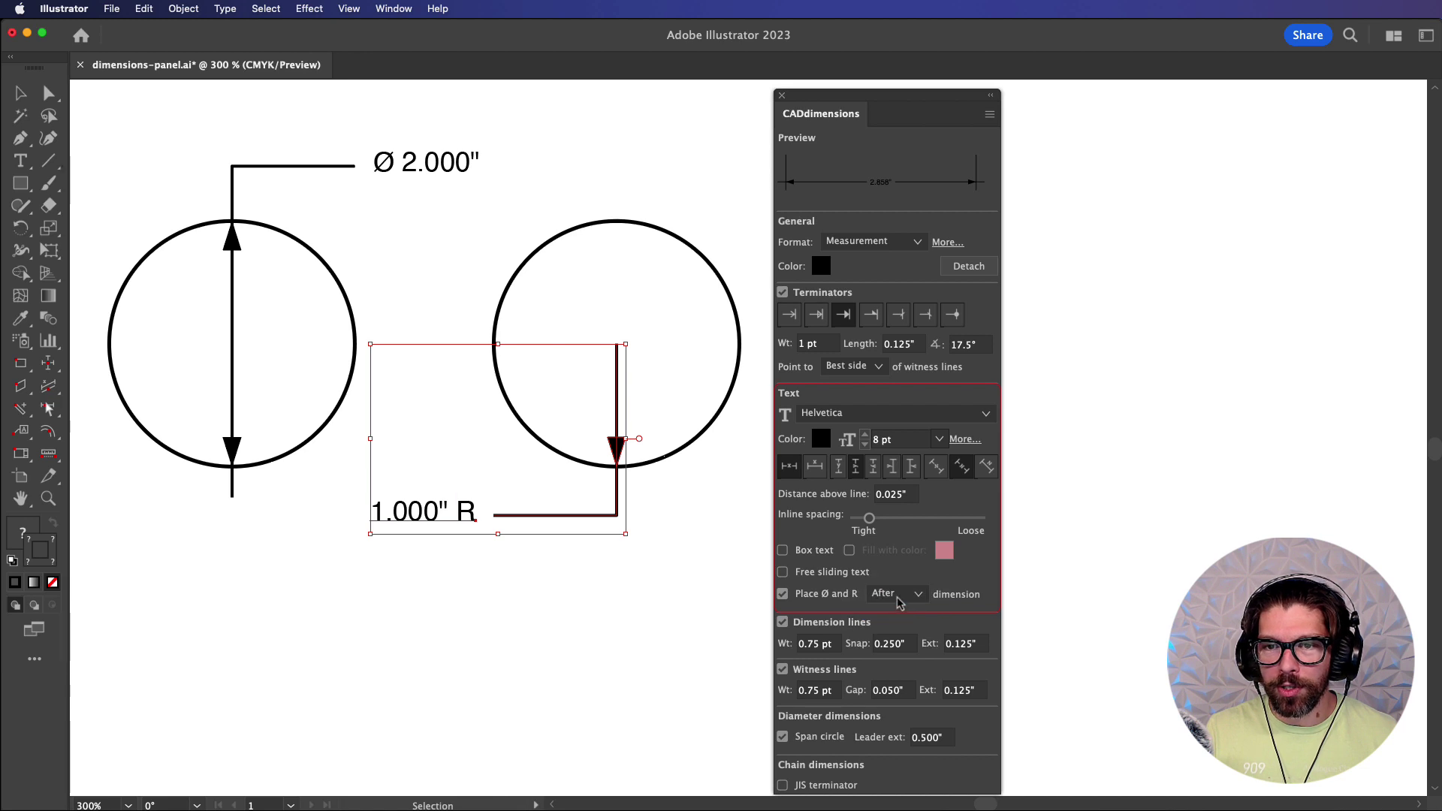
left_click(900, 594)
left_click(889, 579)
scroll(580, 509, "up", 15)
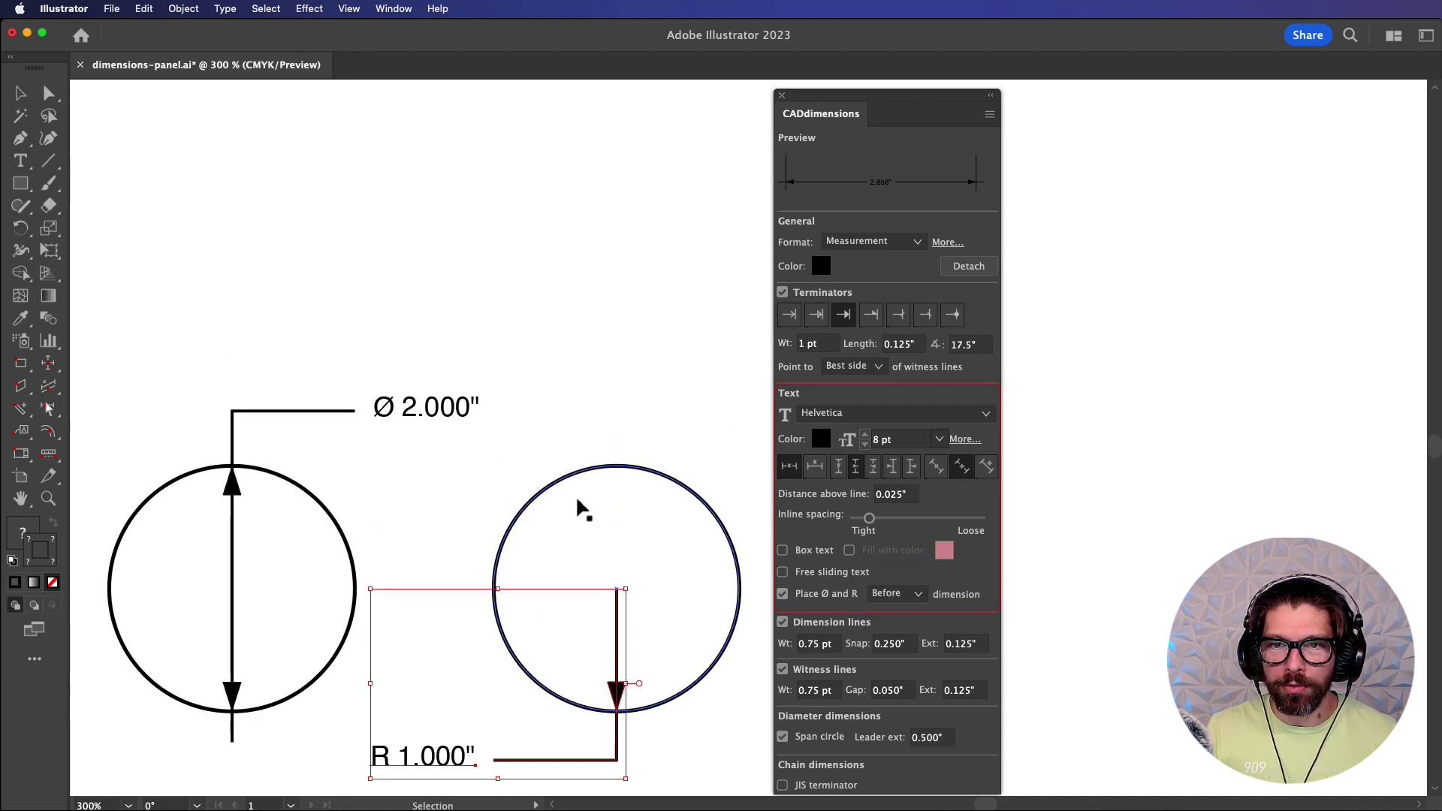
scroll(582, 502, "up", 15)
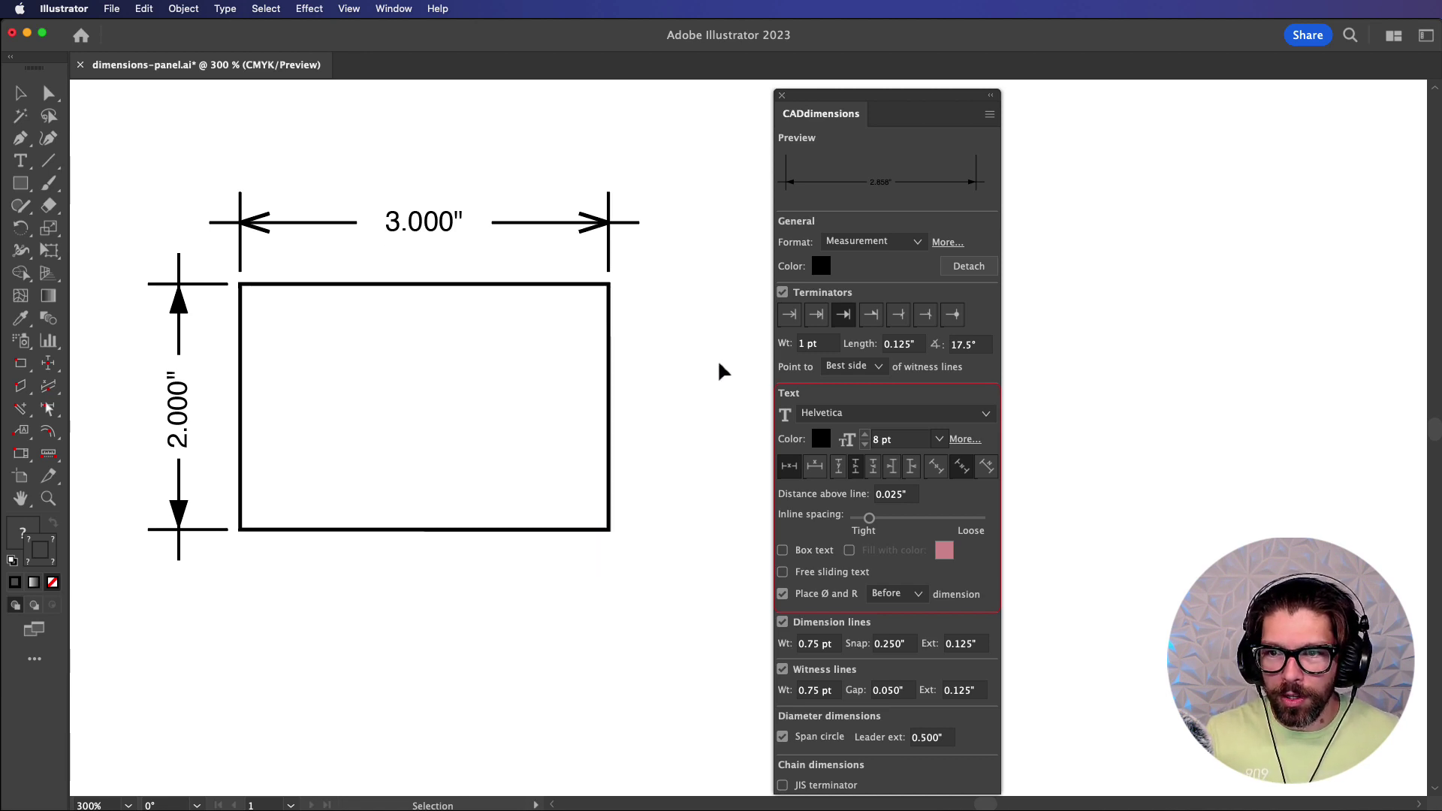
Step: Turn on free sliding text and try a vertical dimension on the rectangle's right edge with the Universal Dimension tool, sliding its text along the line
left_click(48, 363)
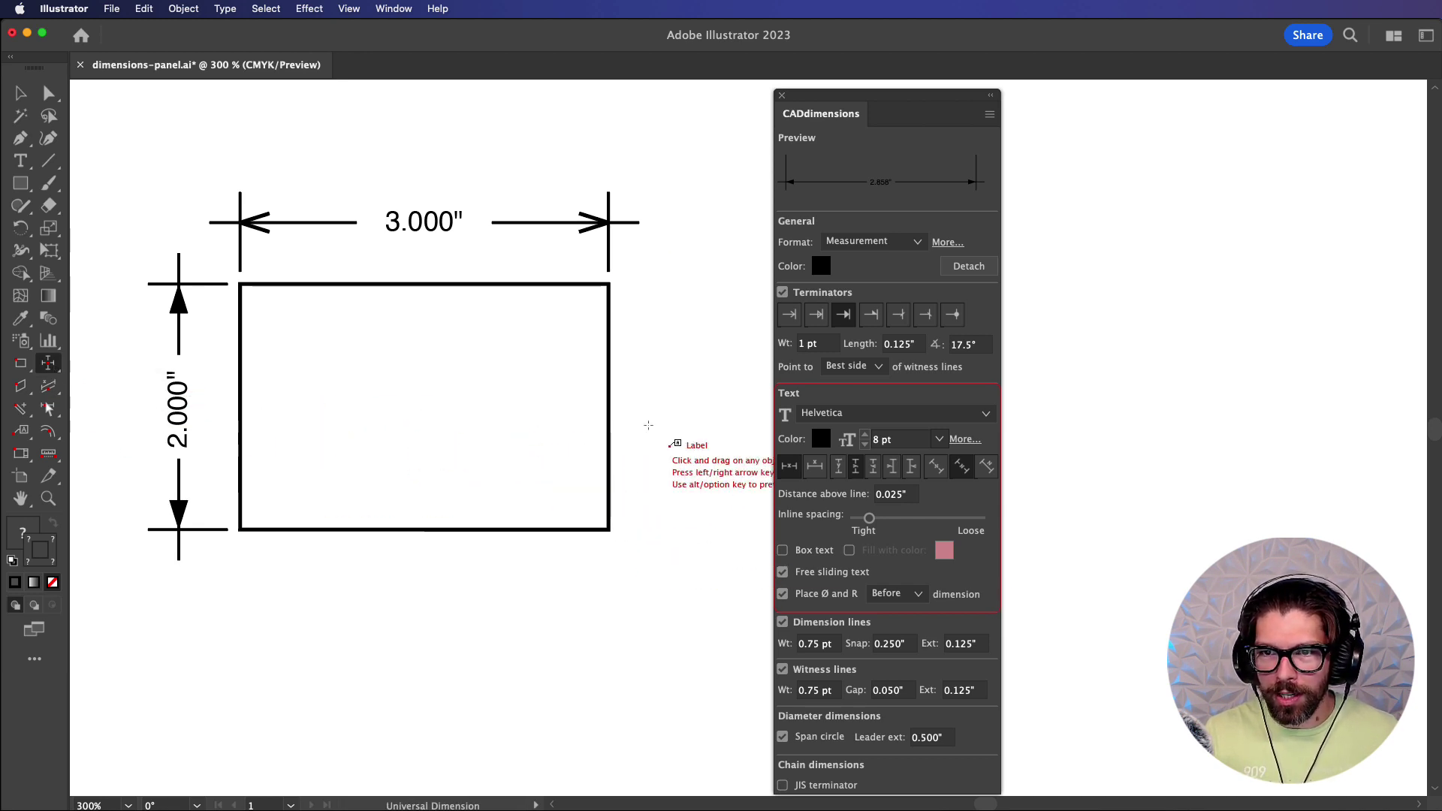
left_click_drag(609, 412, 693, 401)
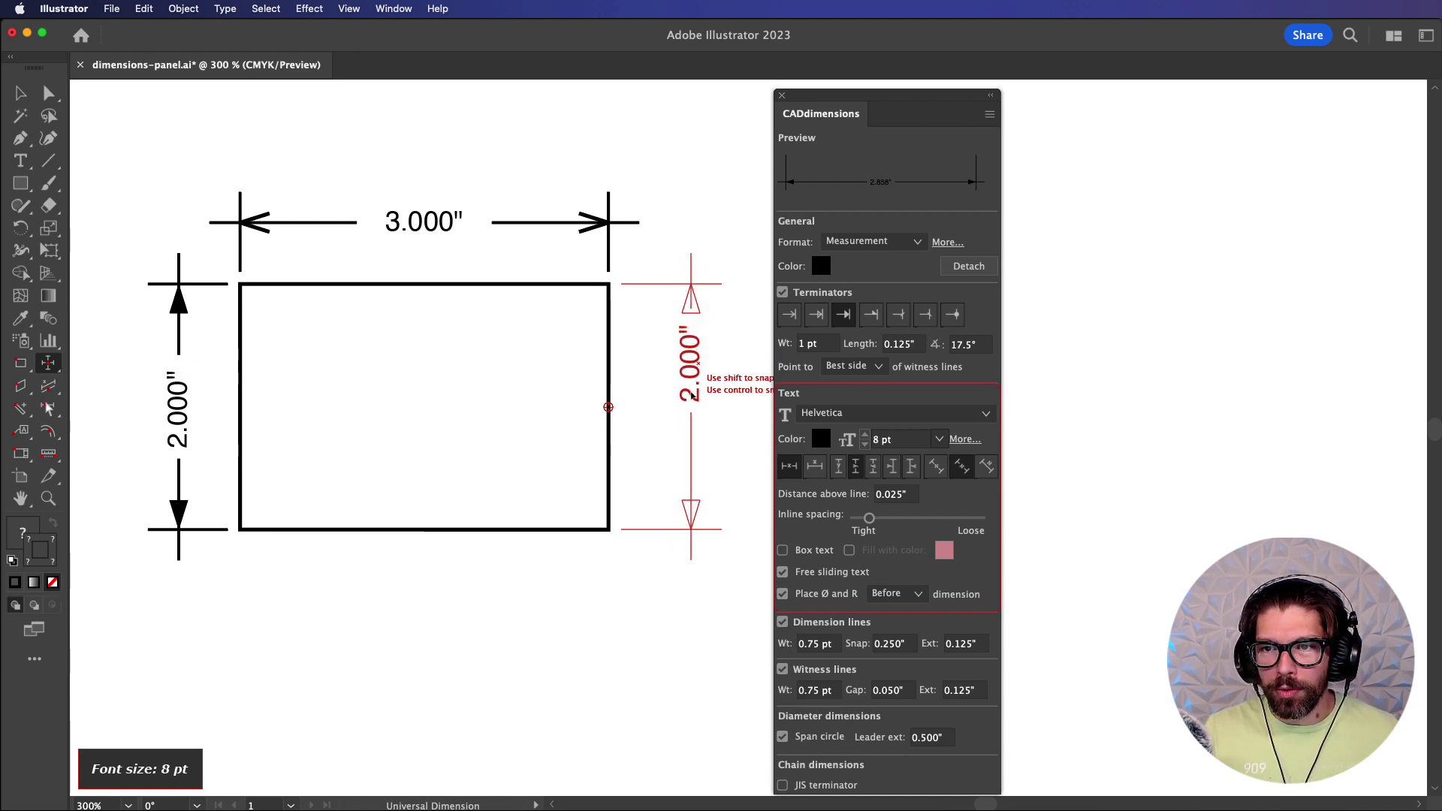
left_click_drag(691, 326, 681, 354)
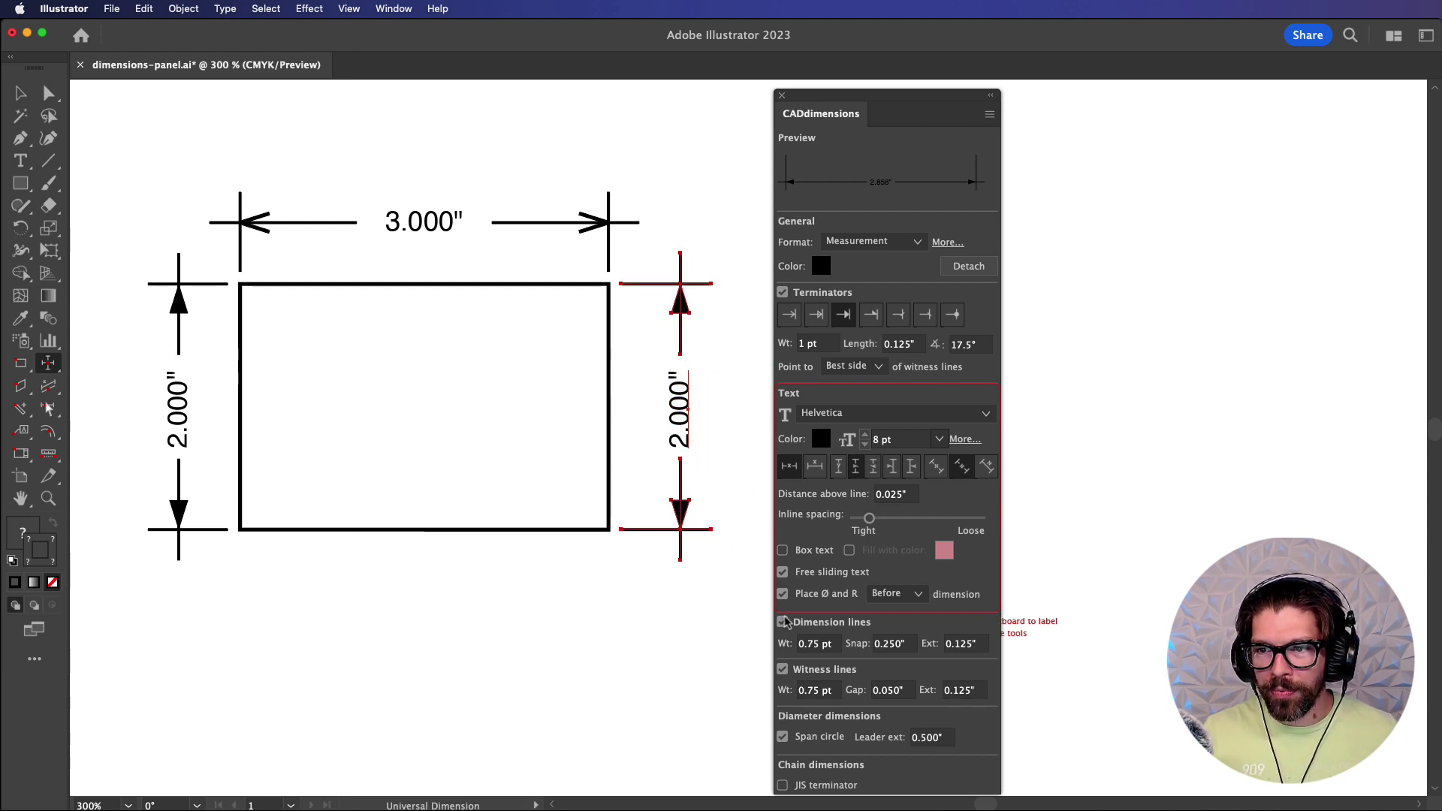
Step: Turn off free sliding text, try the vertical dimension on the rectangle's right edge again, and undo it
left_click(780, 576)
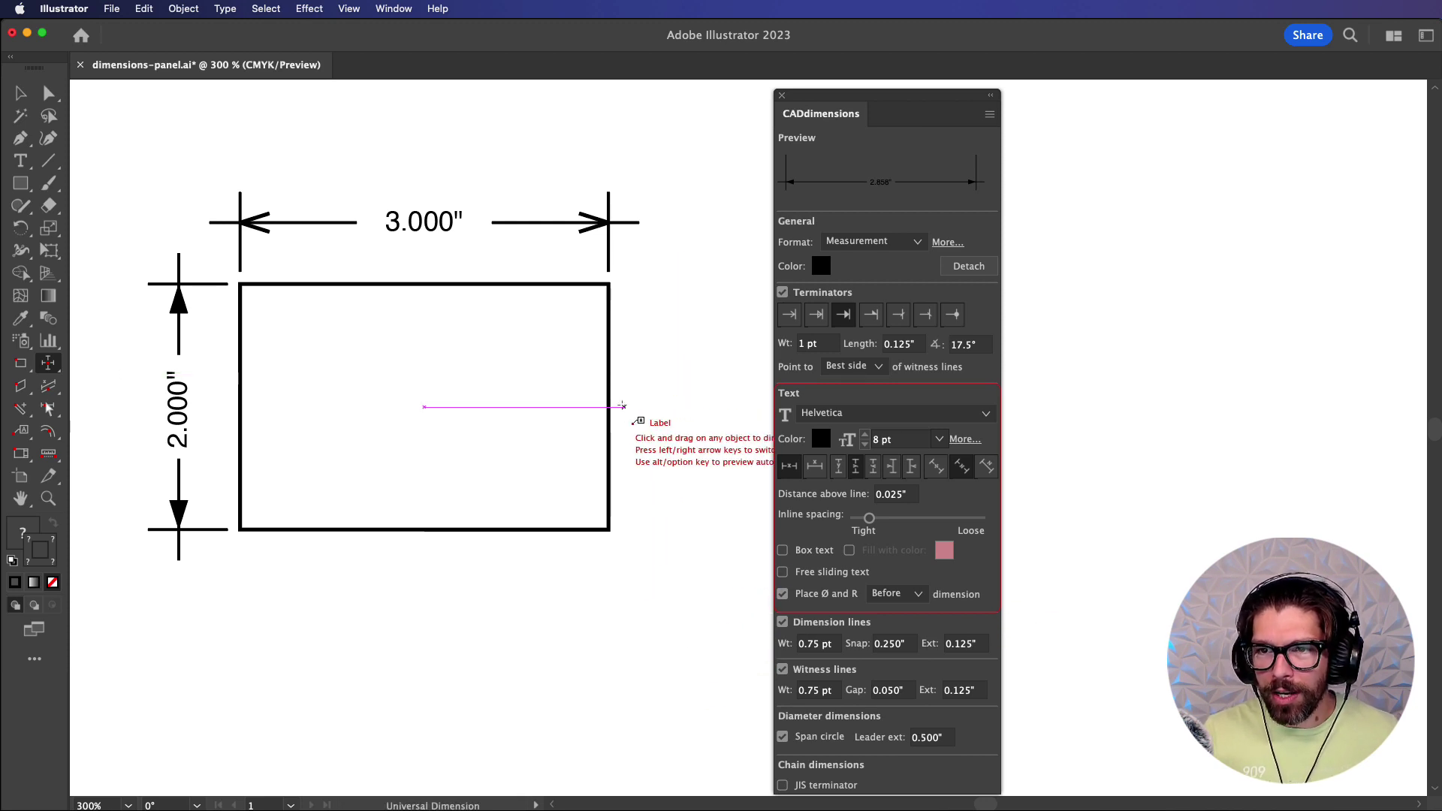
left_click_drag(609, 401, 672, 349)
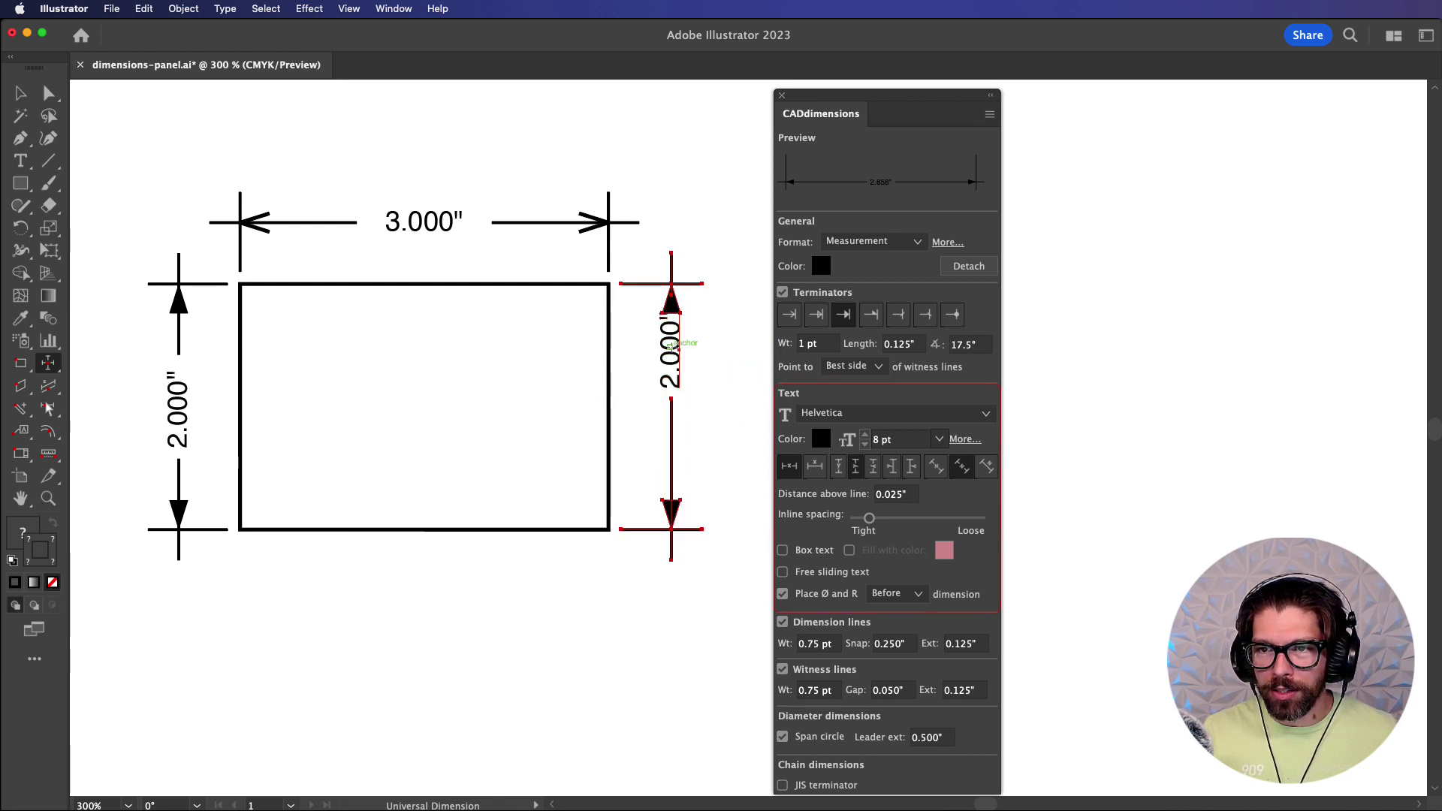
key("super+z")
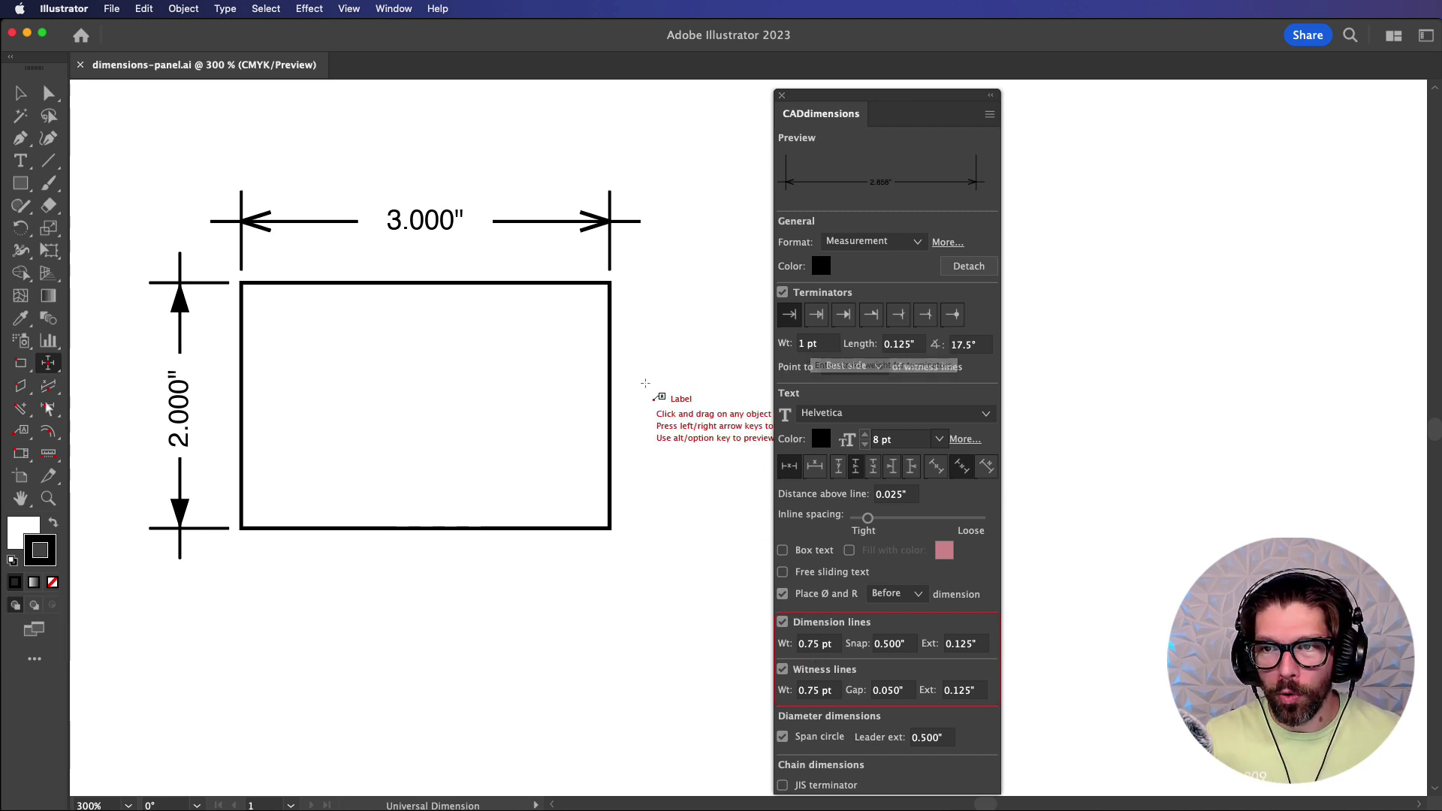
Step: Try placing a vertical dimension off the rectangle's right edge at the 0.500" snap distance with the Universal Dimension tool
key("v")
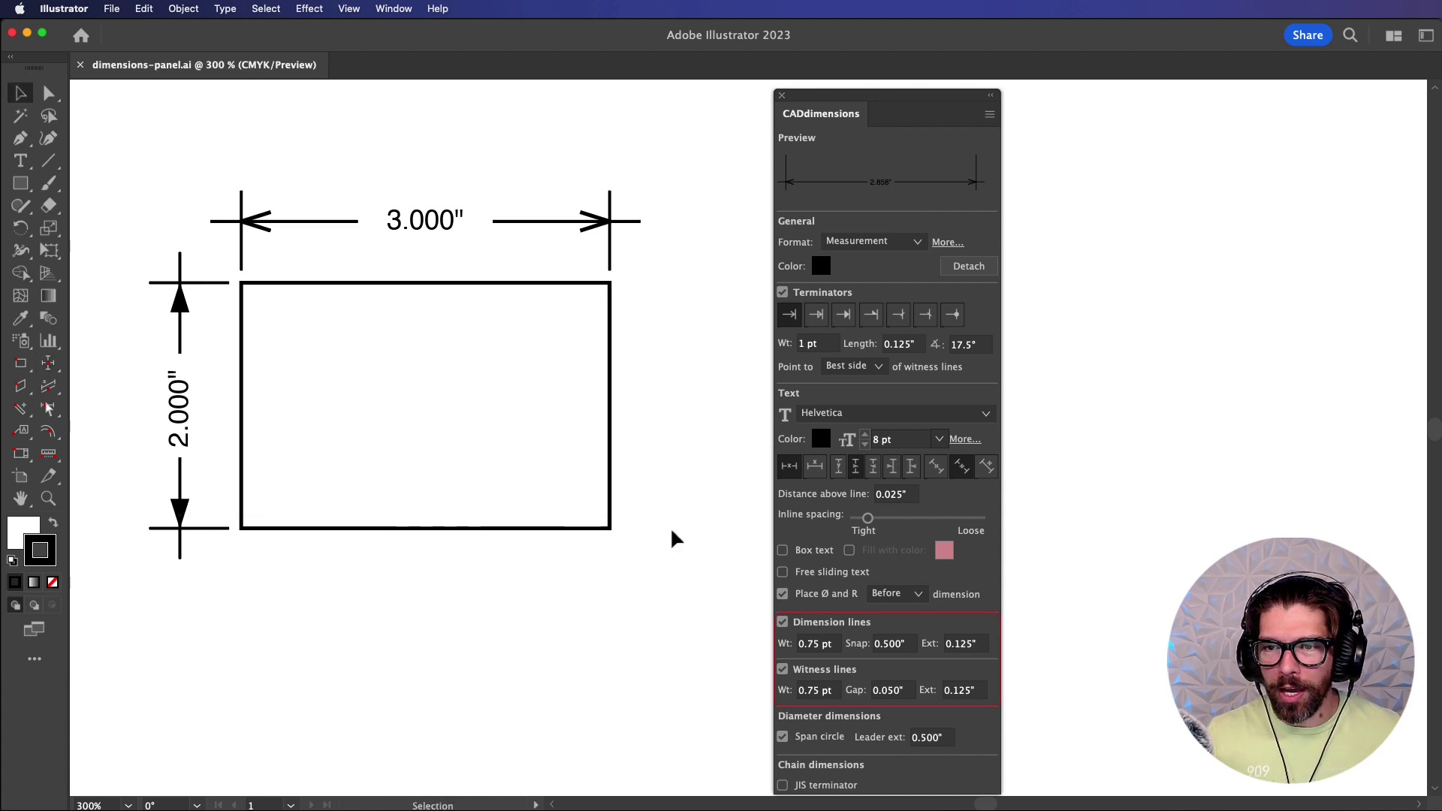
left_click(47, 365)
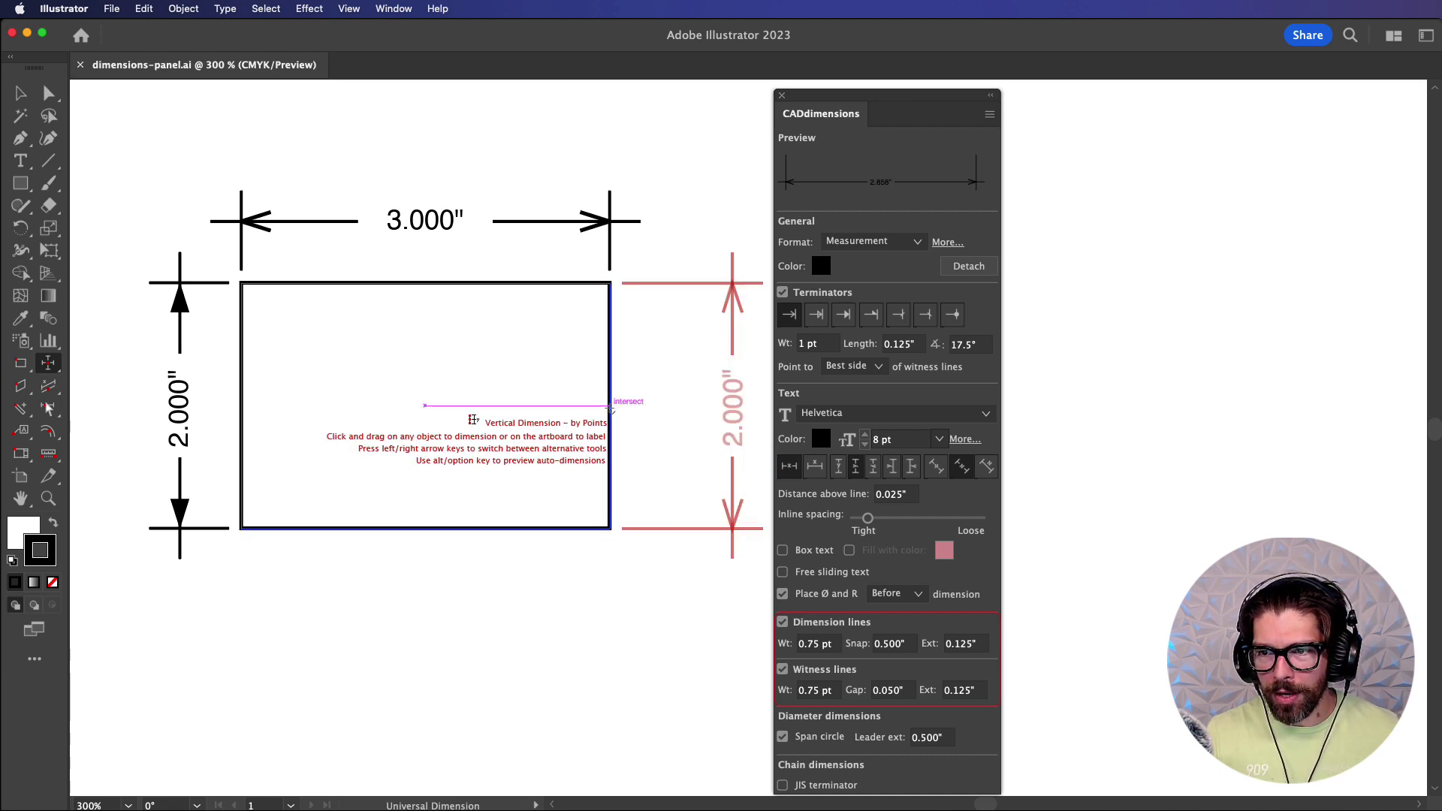
left_click_drag(615, 410, 694, 429)
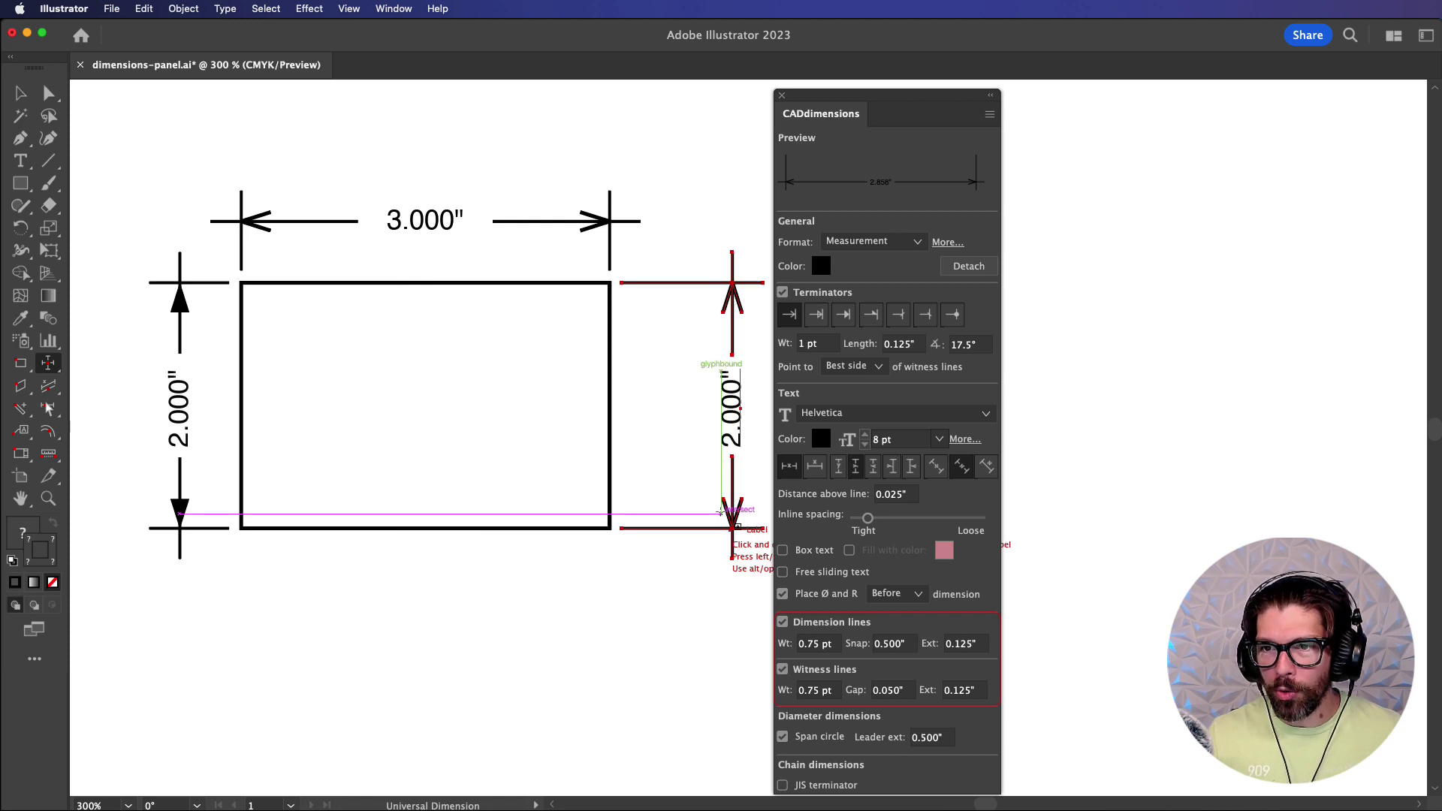
Step: Set the dimension line snap distance to 0.25" and try it with a vertical dimension on the rectangle's right edge
left_click(877, 642)
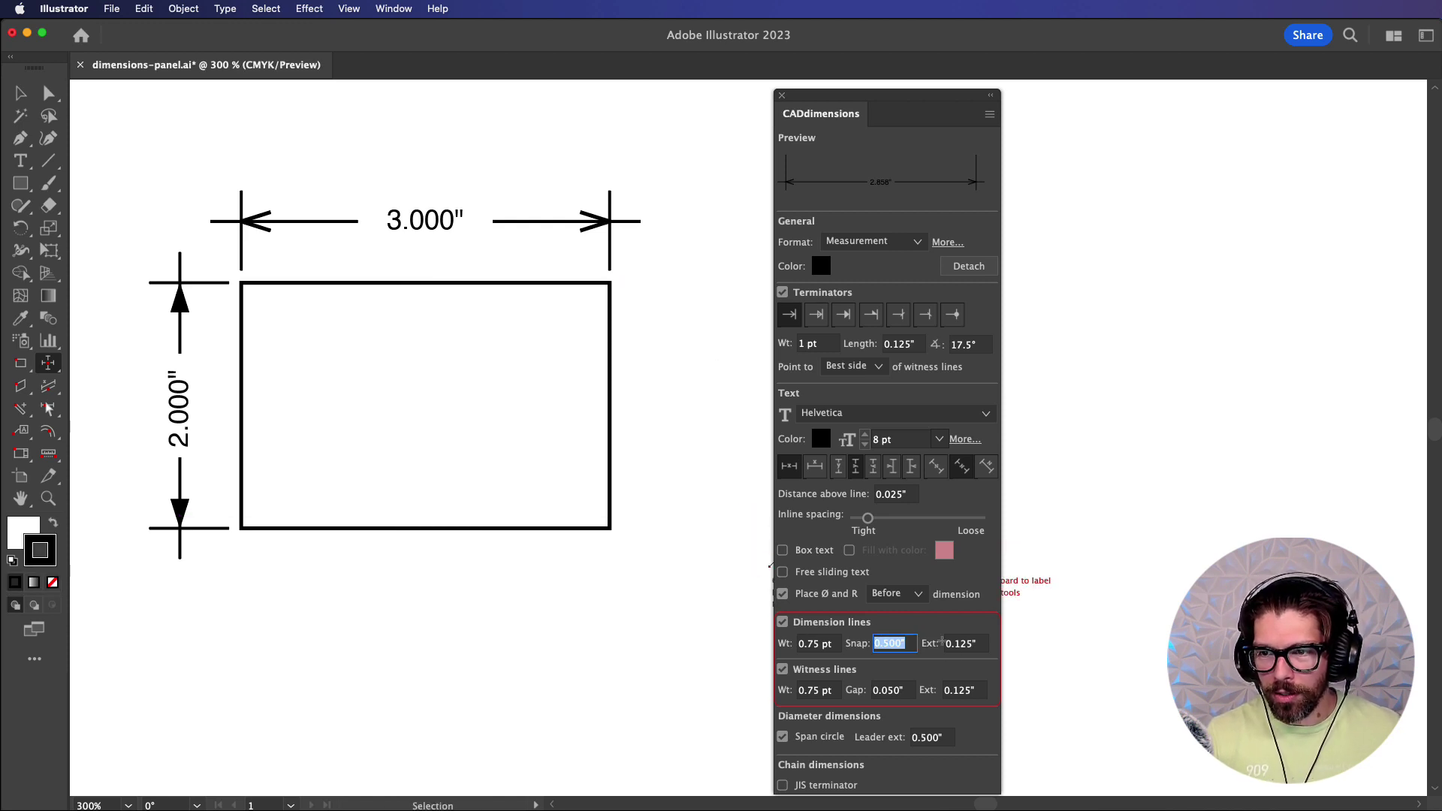
type(".")
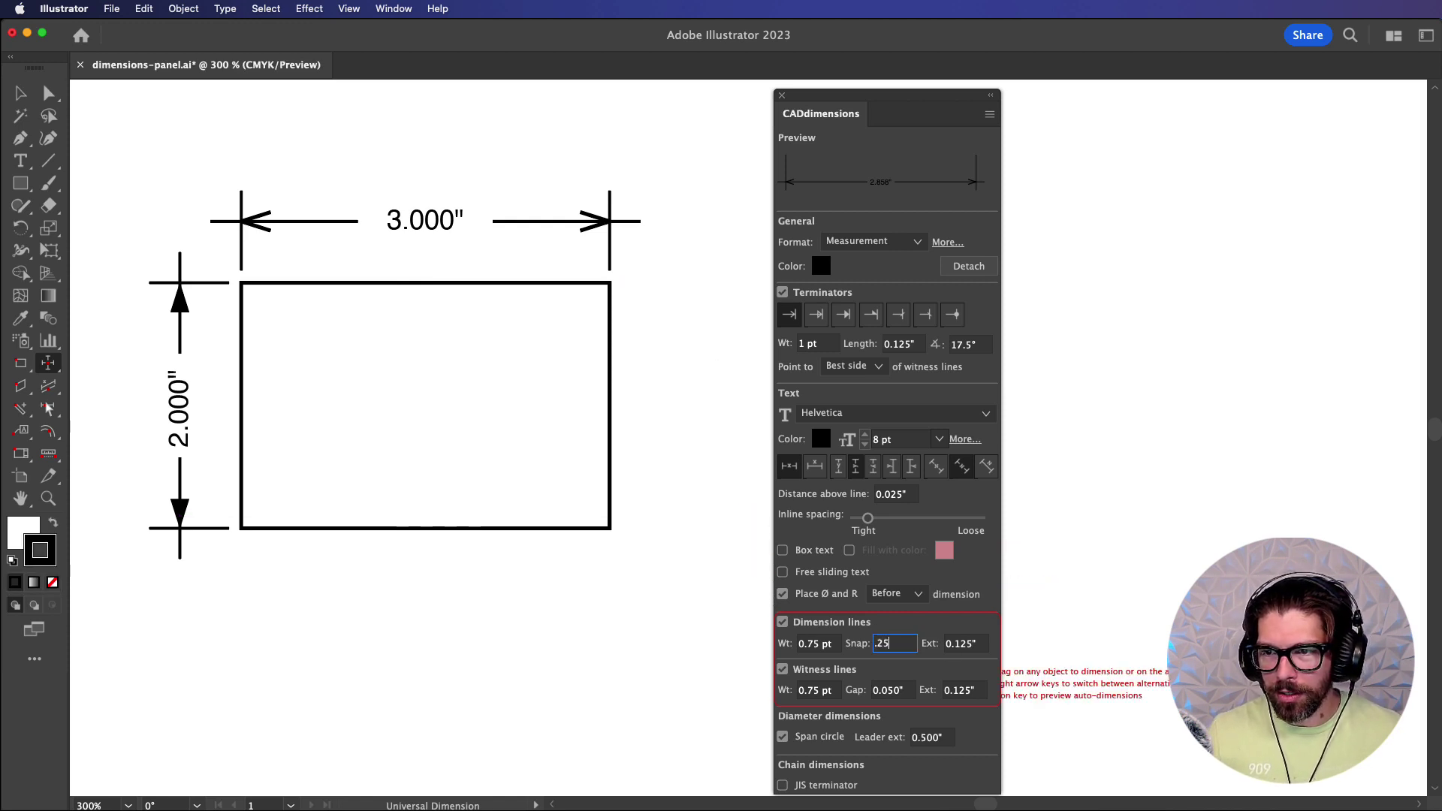
type("25")
key("Return")
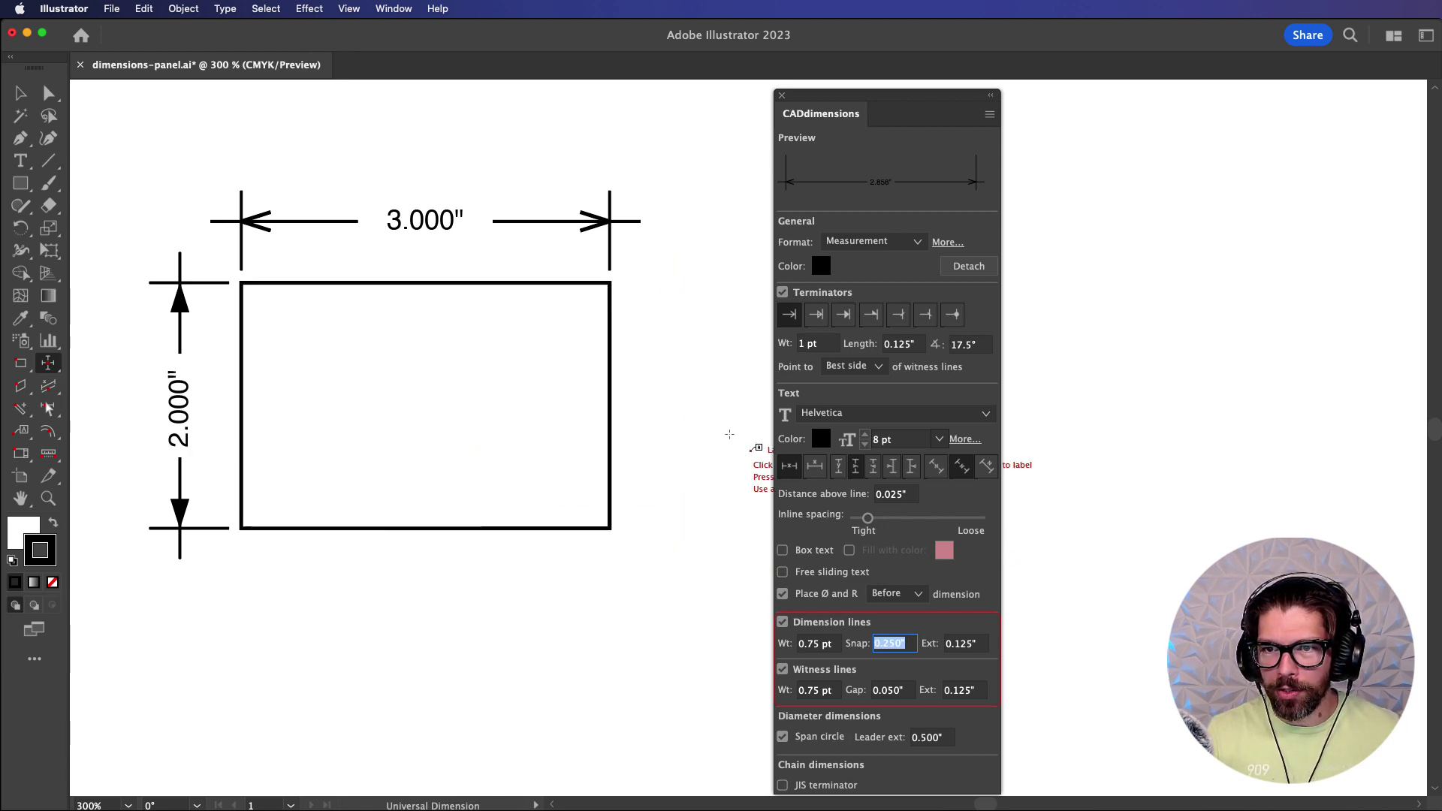
left_click_drag(610, 449, 539, 455)
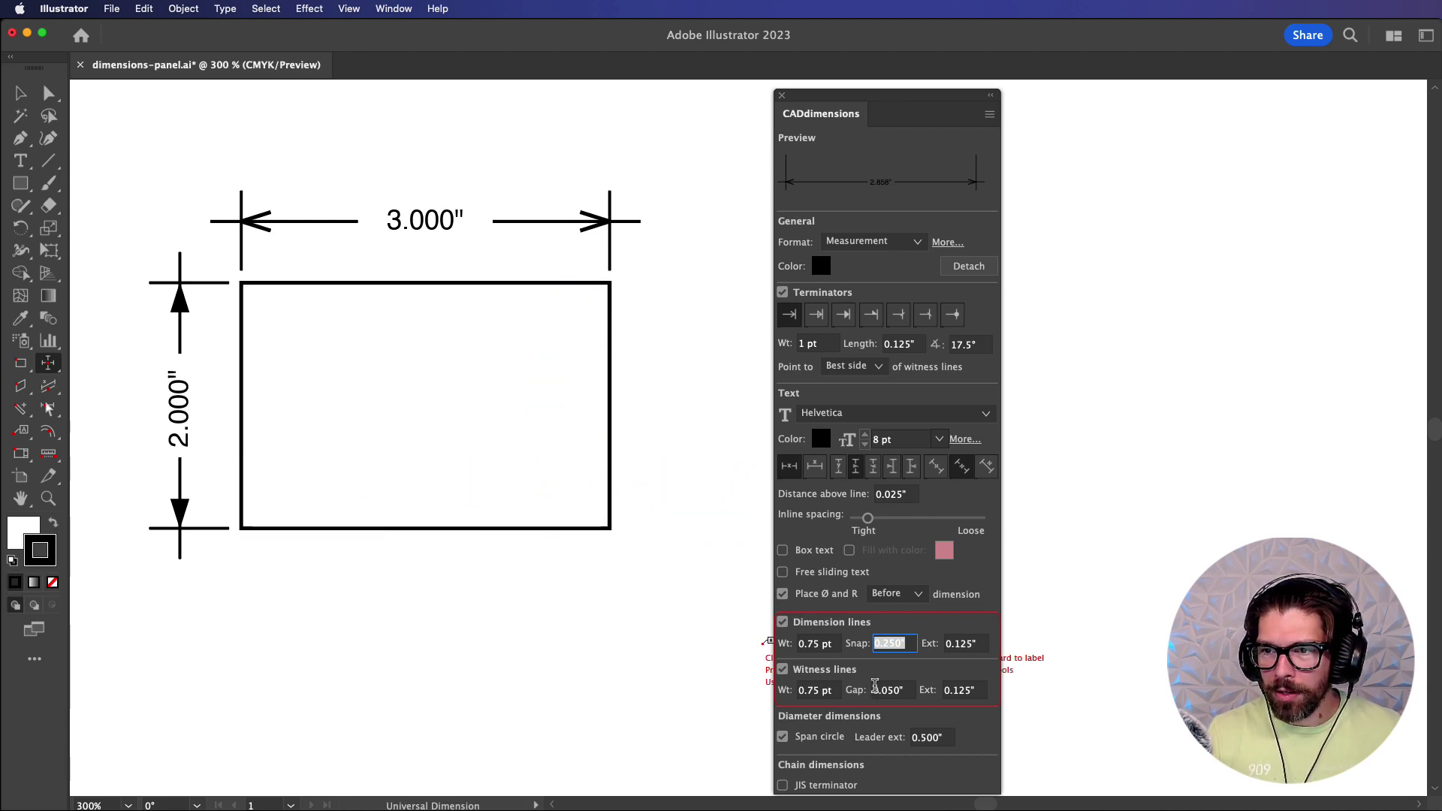
key("v")
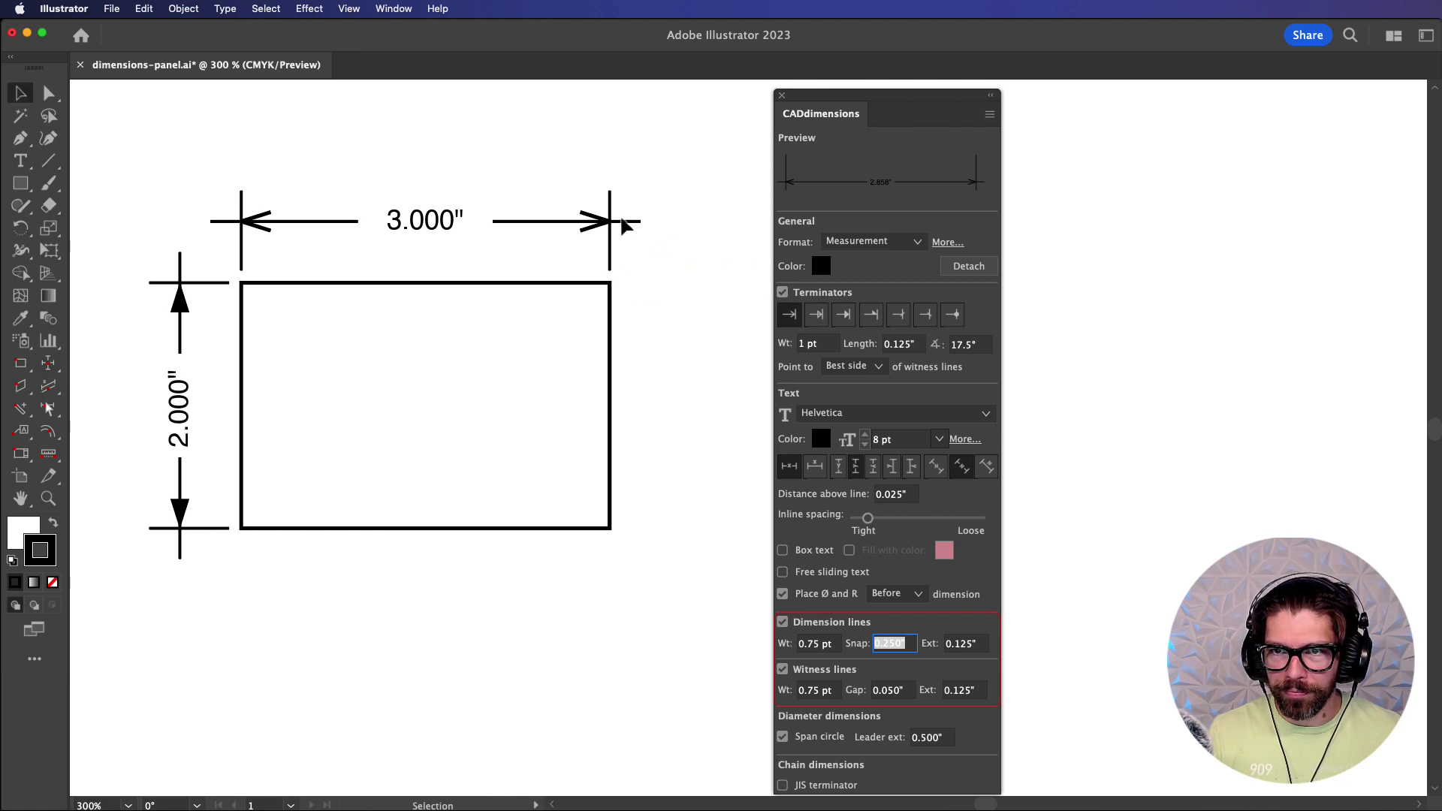
Step: Select the 3.000" dimension, try a dimension line extension of 0.5", and return it to 0.125"
left_click(620, 227)
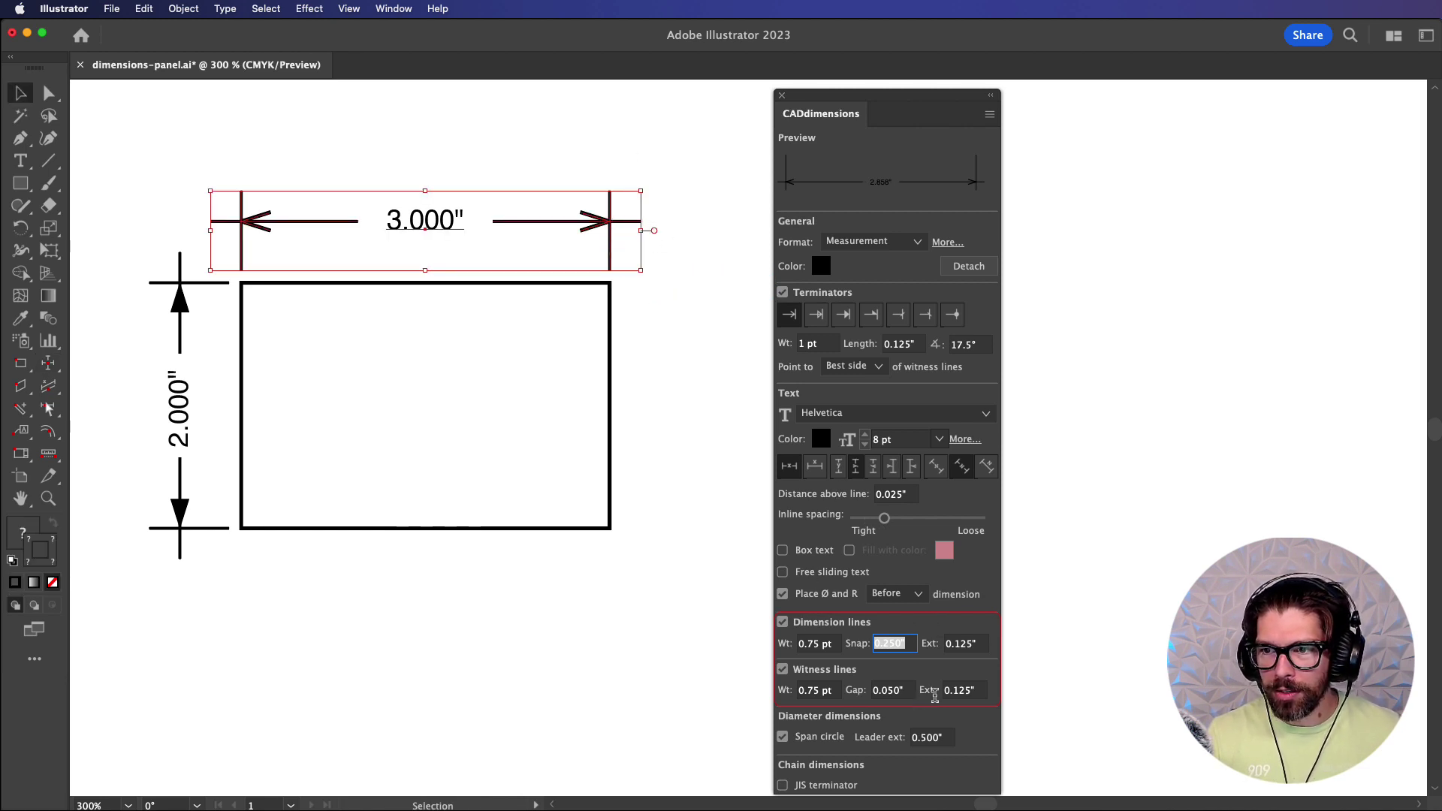
left_click(966, 646)
type(".5")
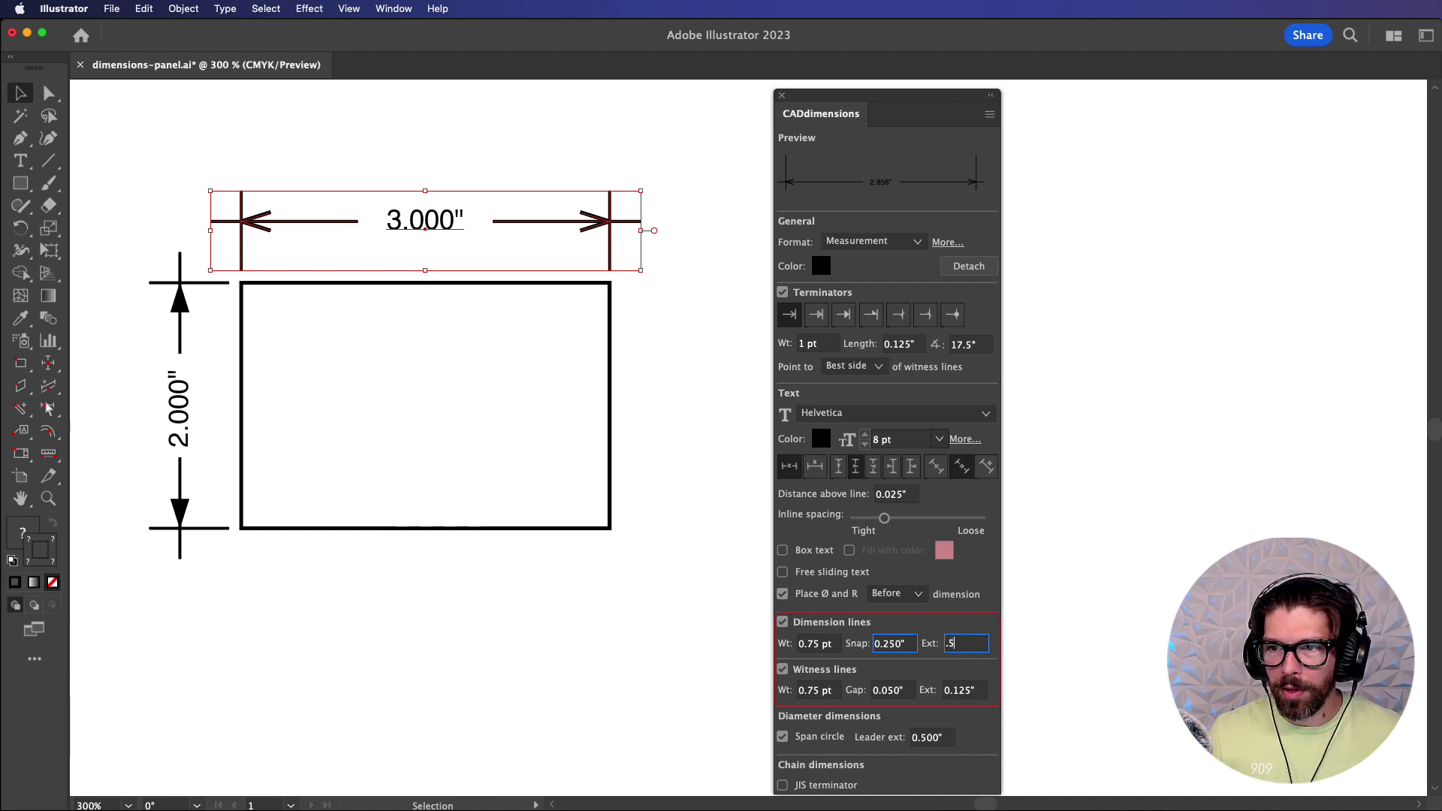
key("Return")
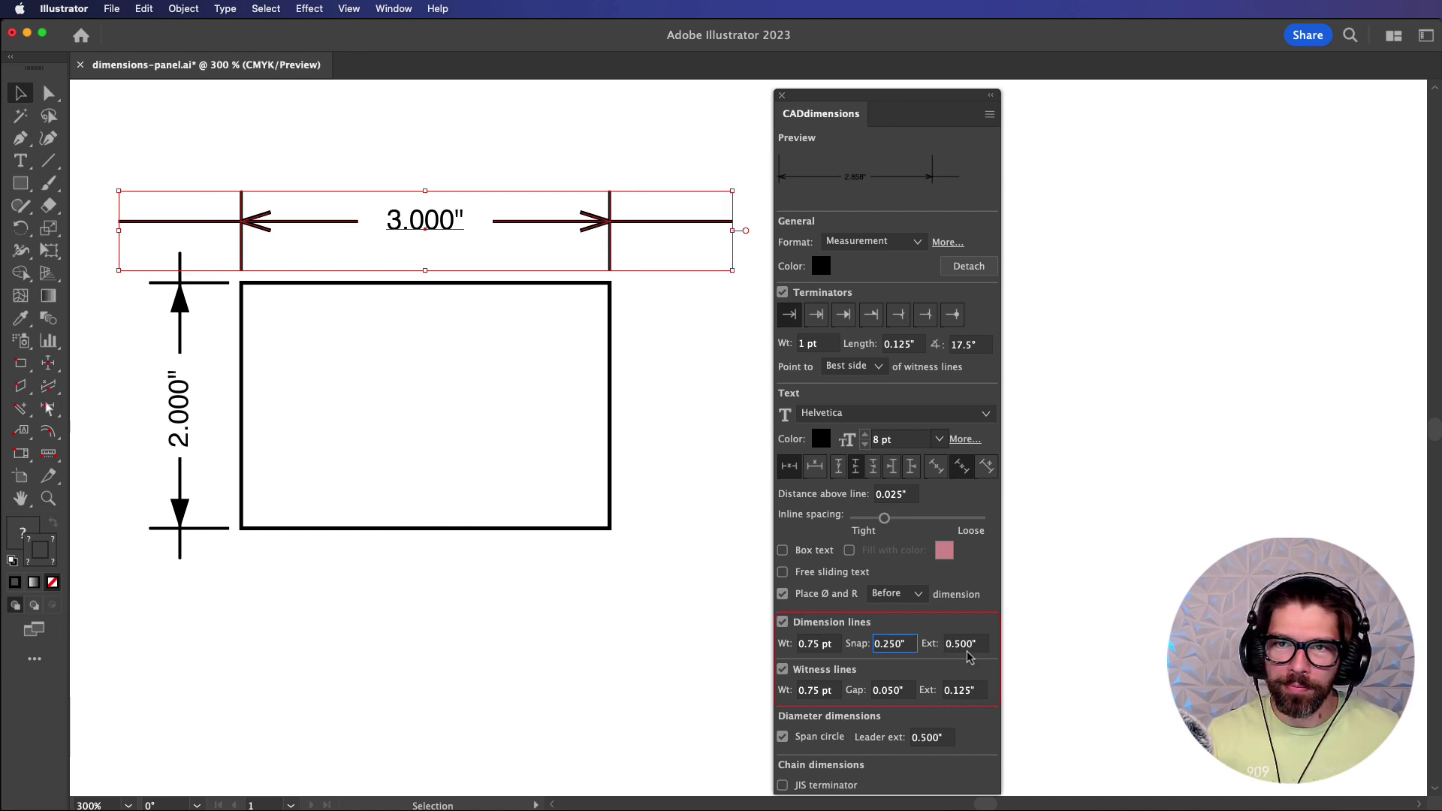
left_click(975, 650)
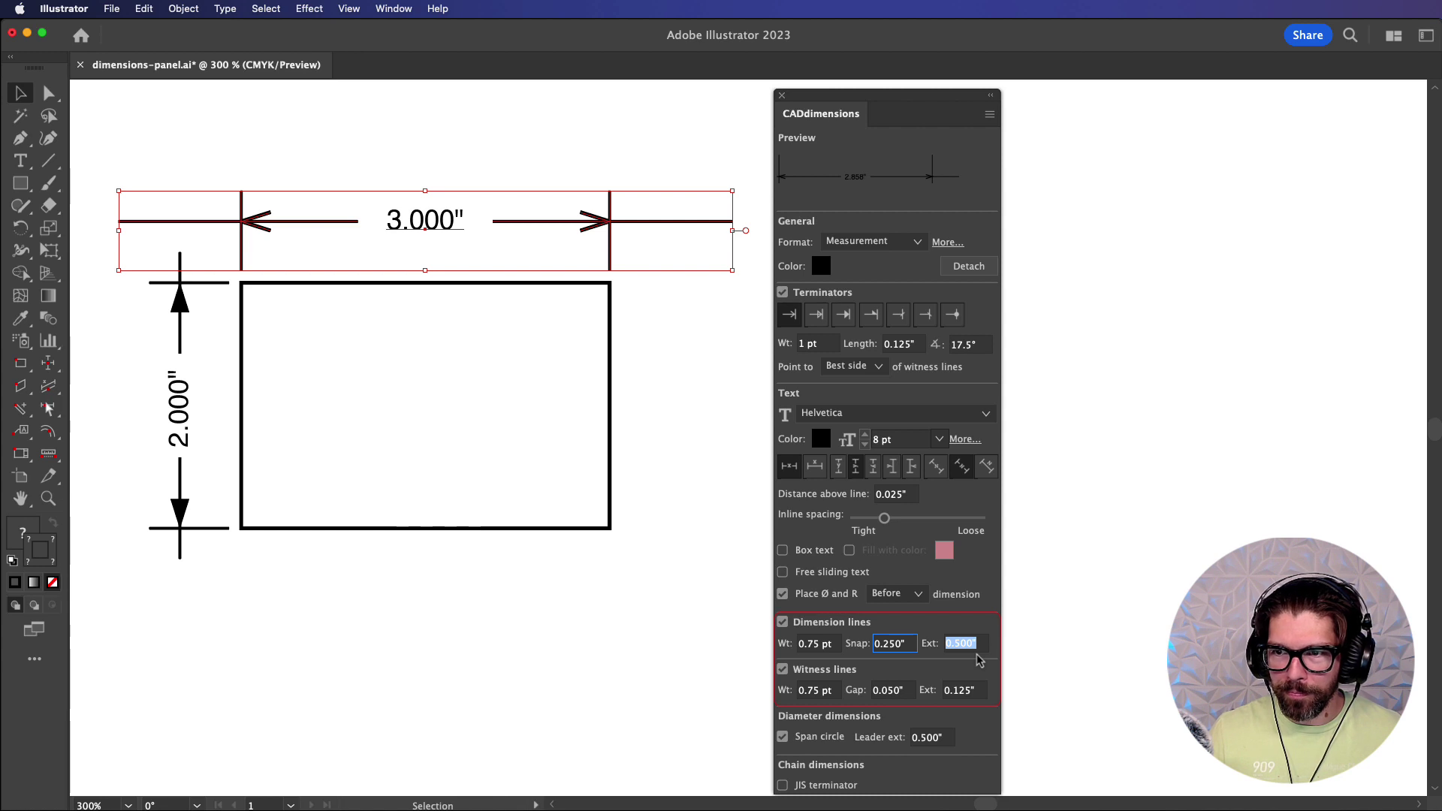
type(".125")
key("Return")
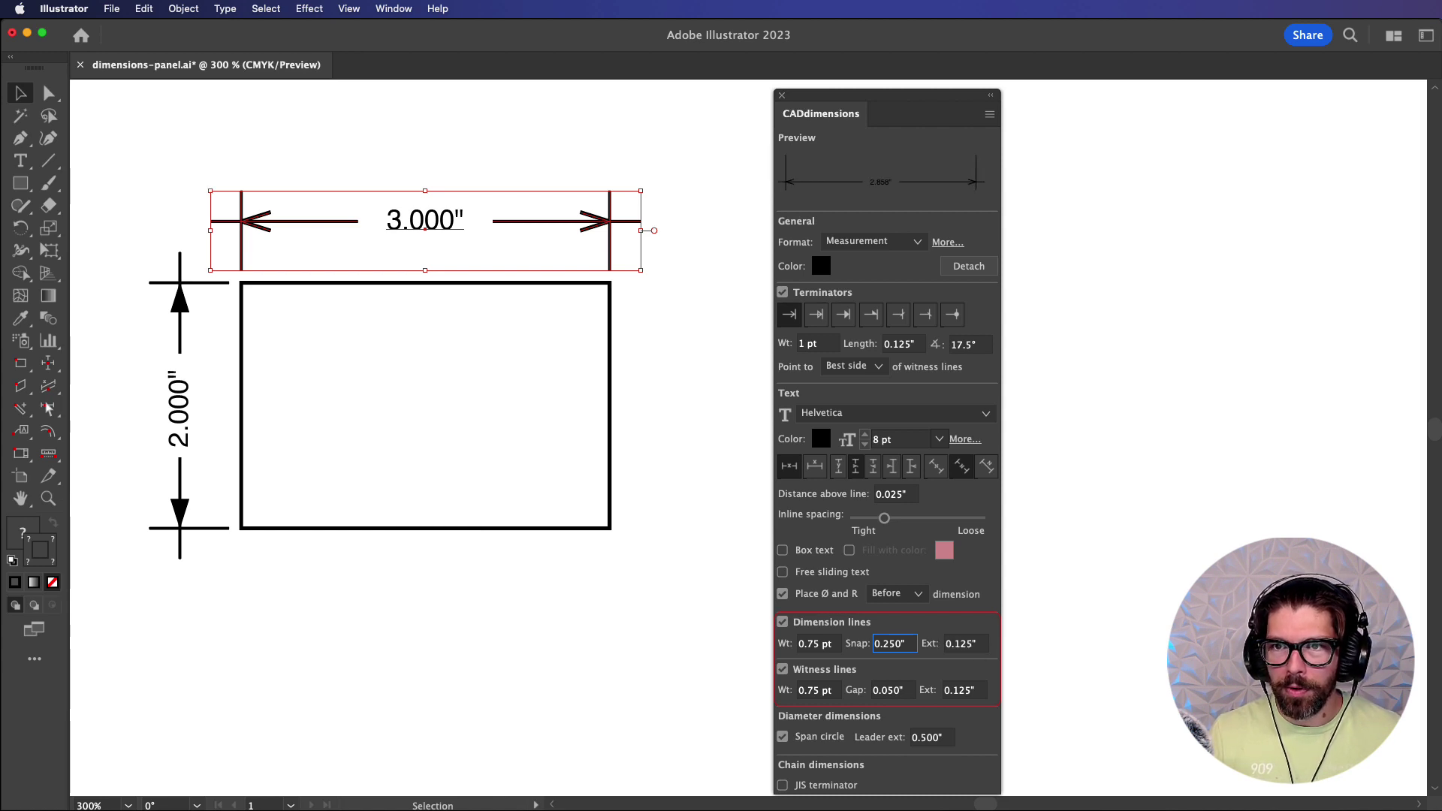
Step: Try a witness line extension of 0.5" on the 3.000" dimension, and return it to 0.125"
left_click(970, 690)
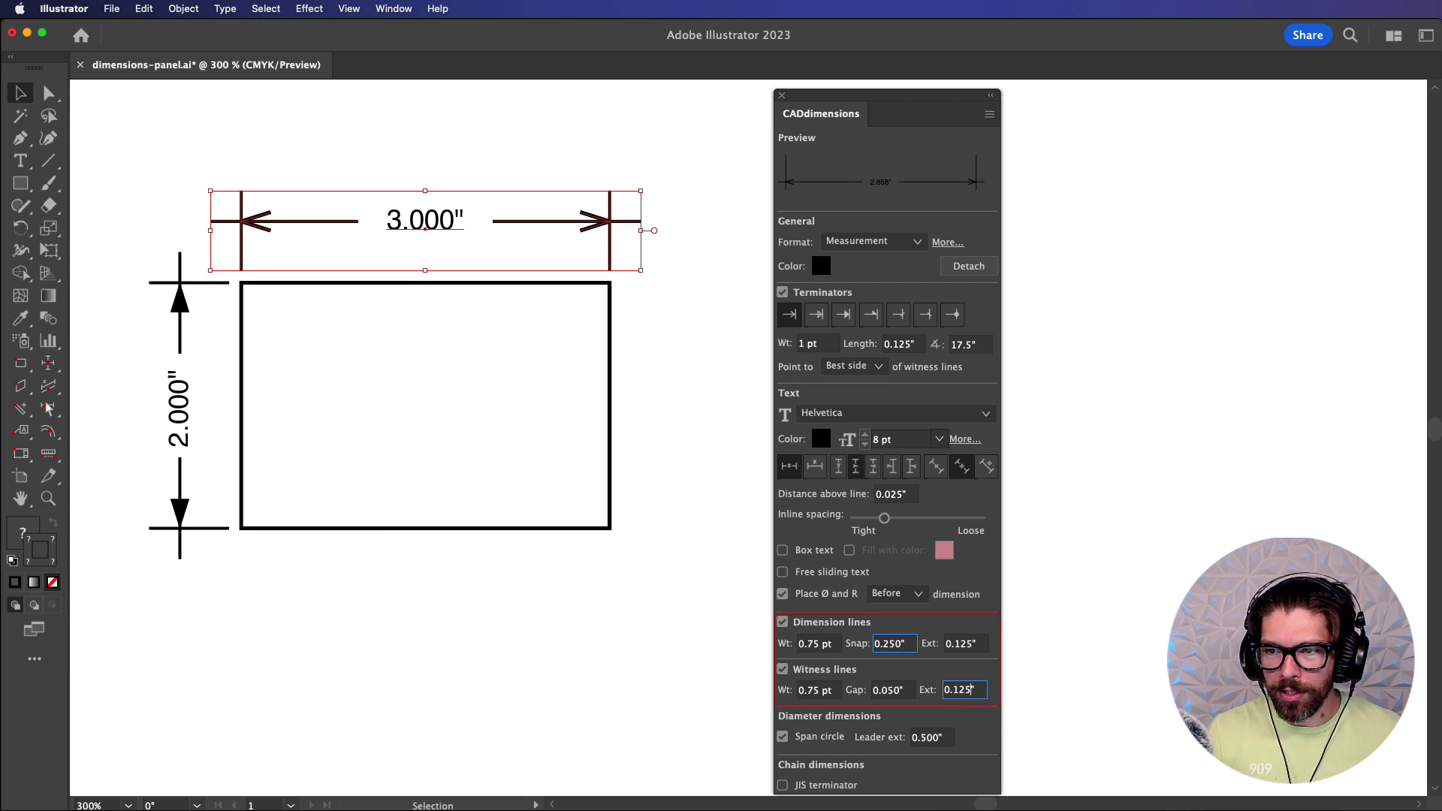
left_click_drag(987, 689, 937, 690)
type(".5")
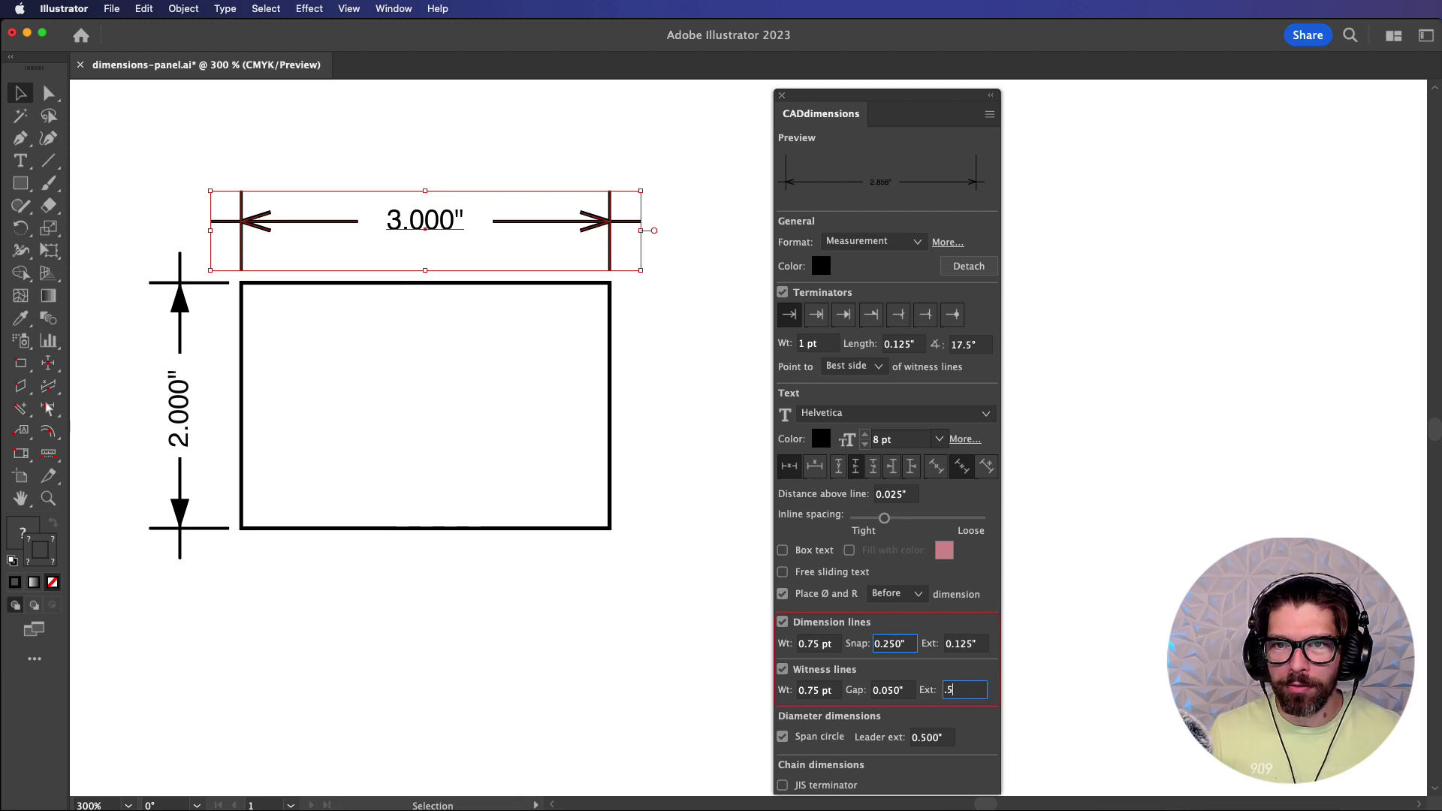
key("Return")
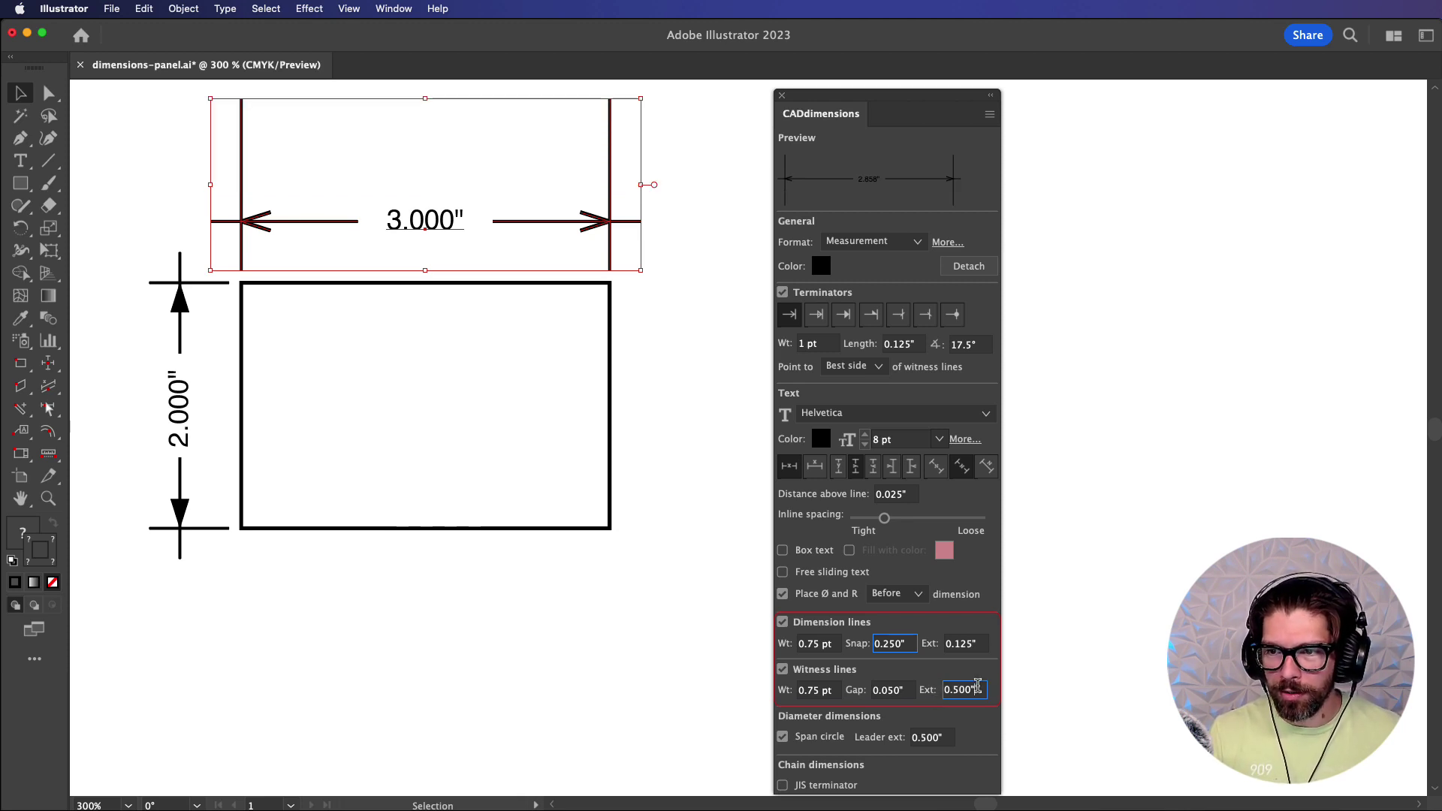
left_click_drag(989, 689, 944, 689)
type("0.")
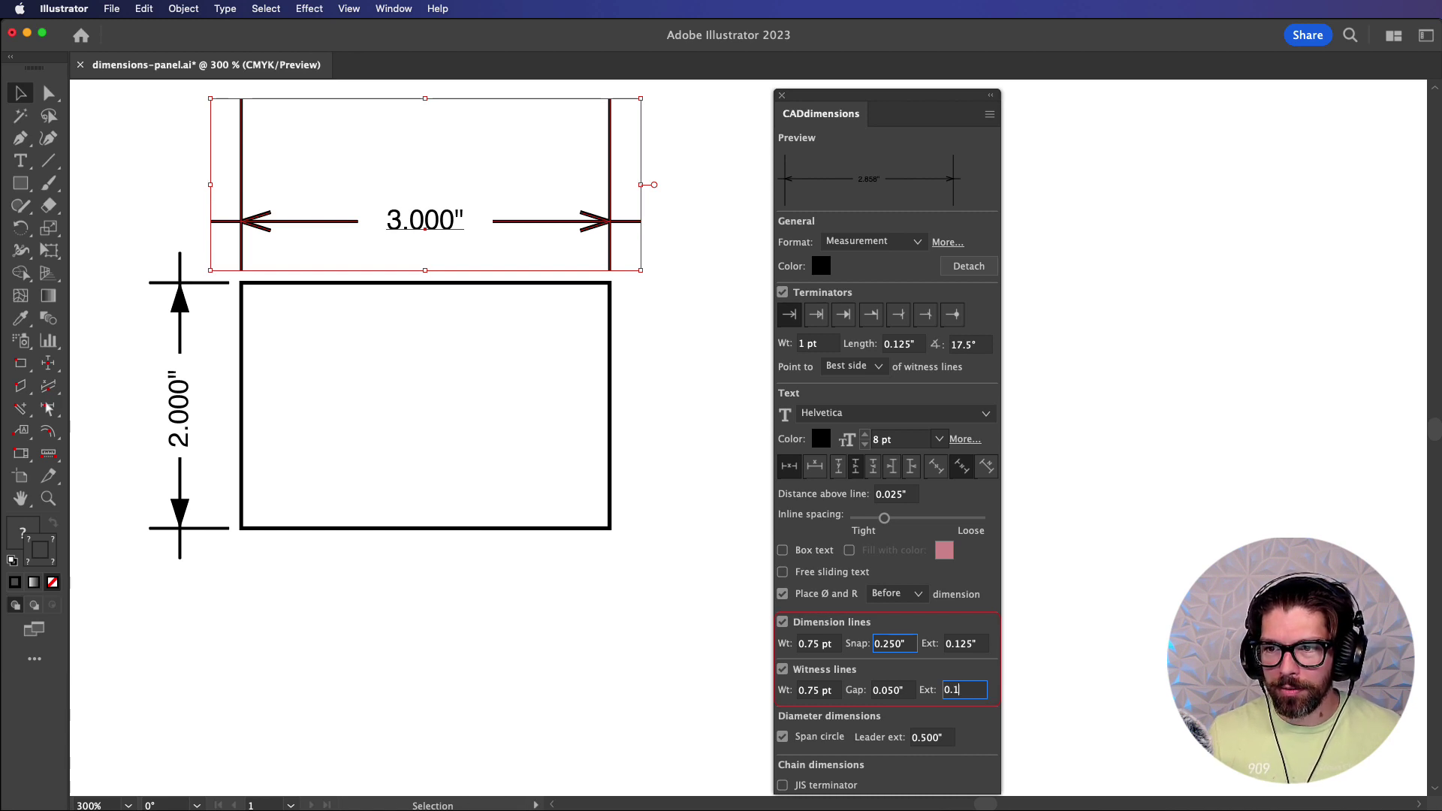
type("125")
key("Return")
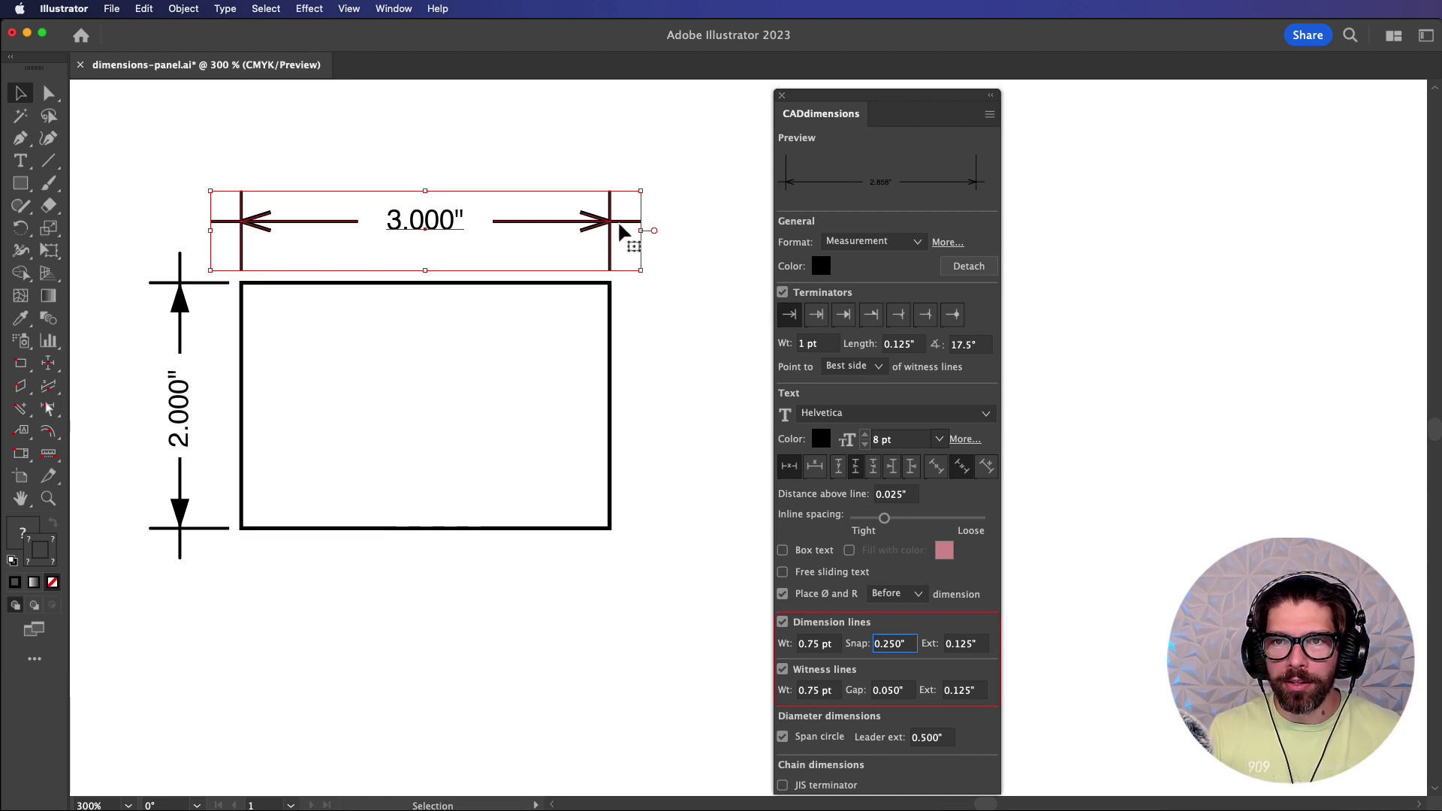
Step: Try witness line gaps of 0.010" and 0.5" on the 3.000" dimension
left_click(910, 695)
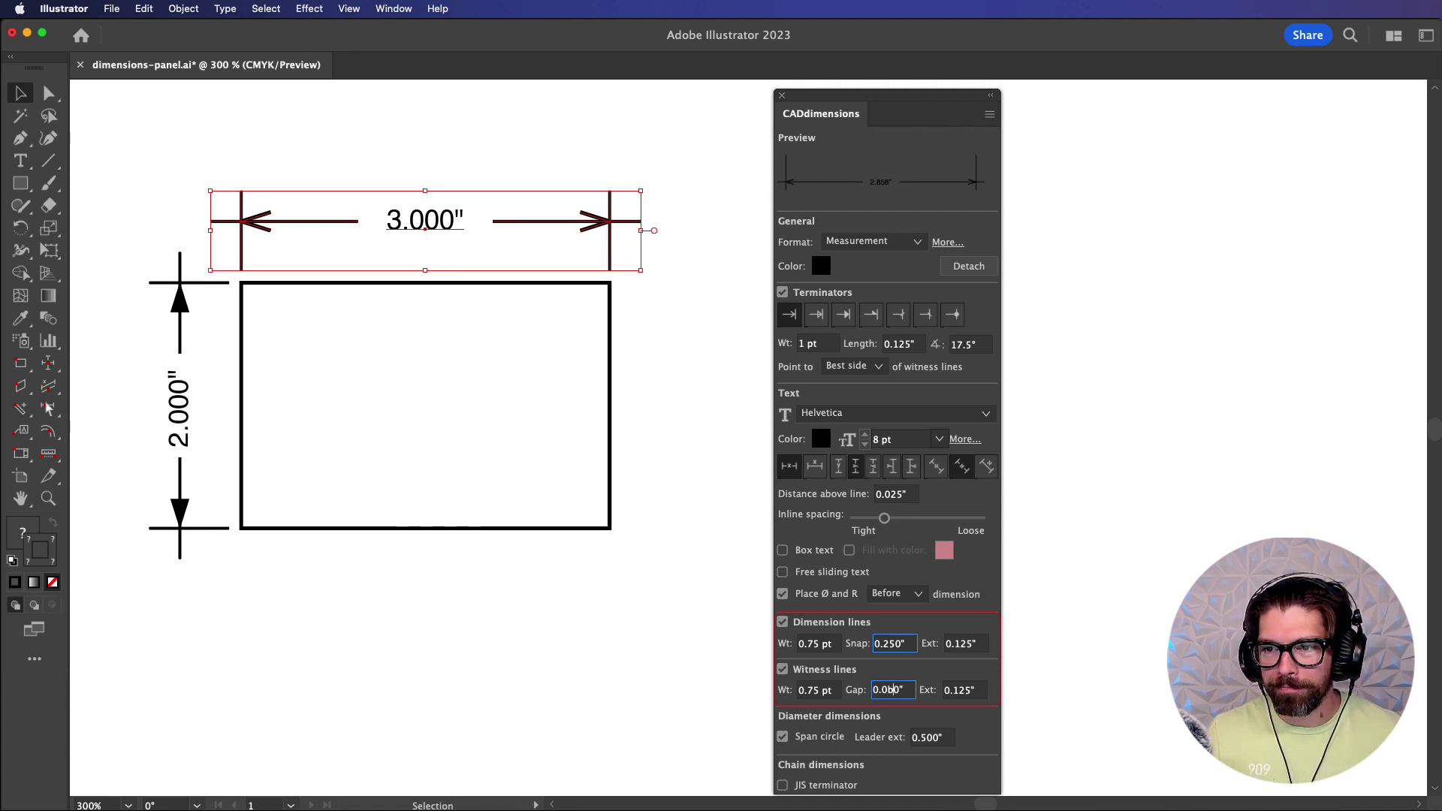
type("1")
key("Return")
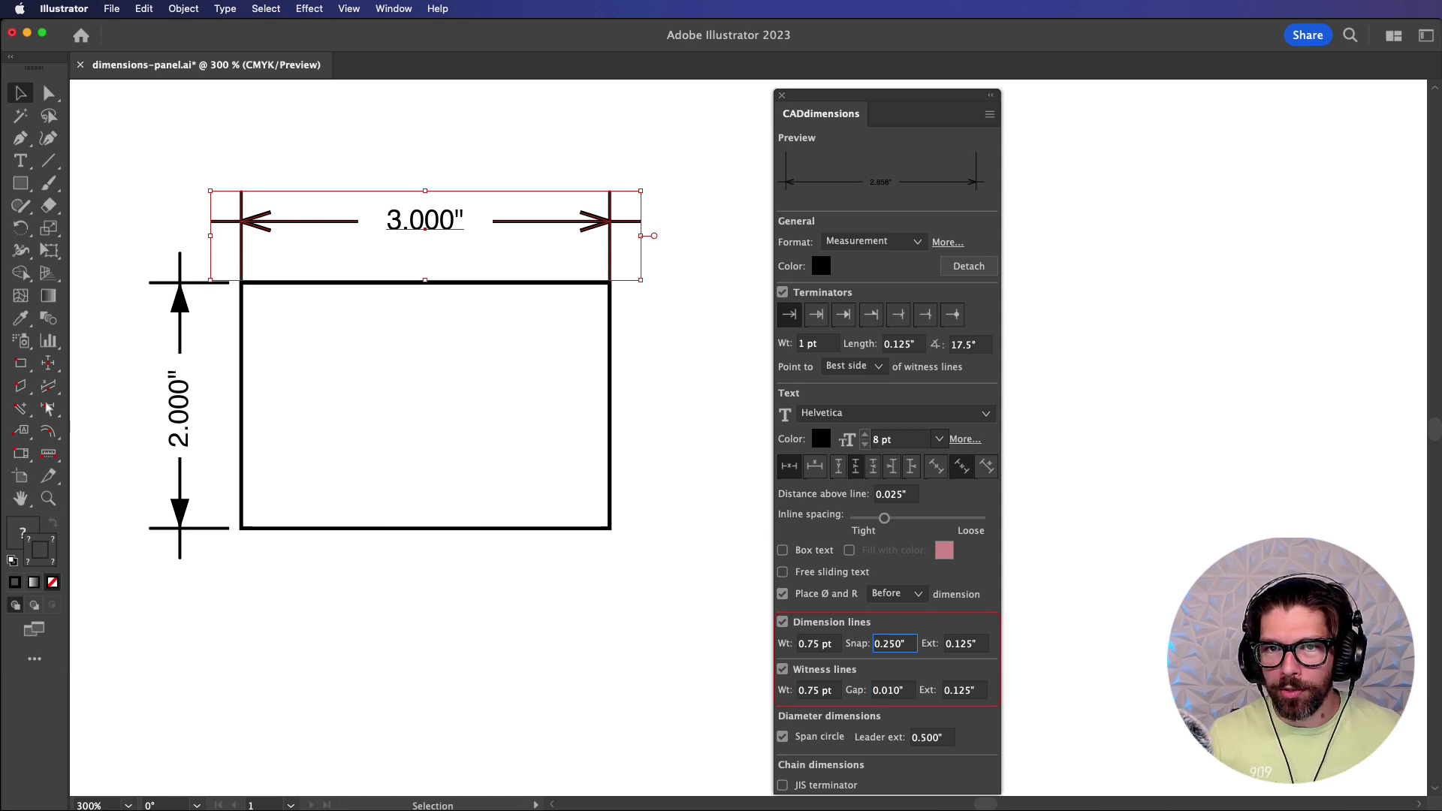
double_click(900, 692)
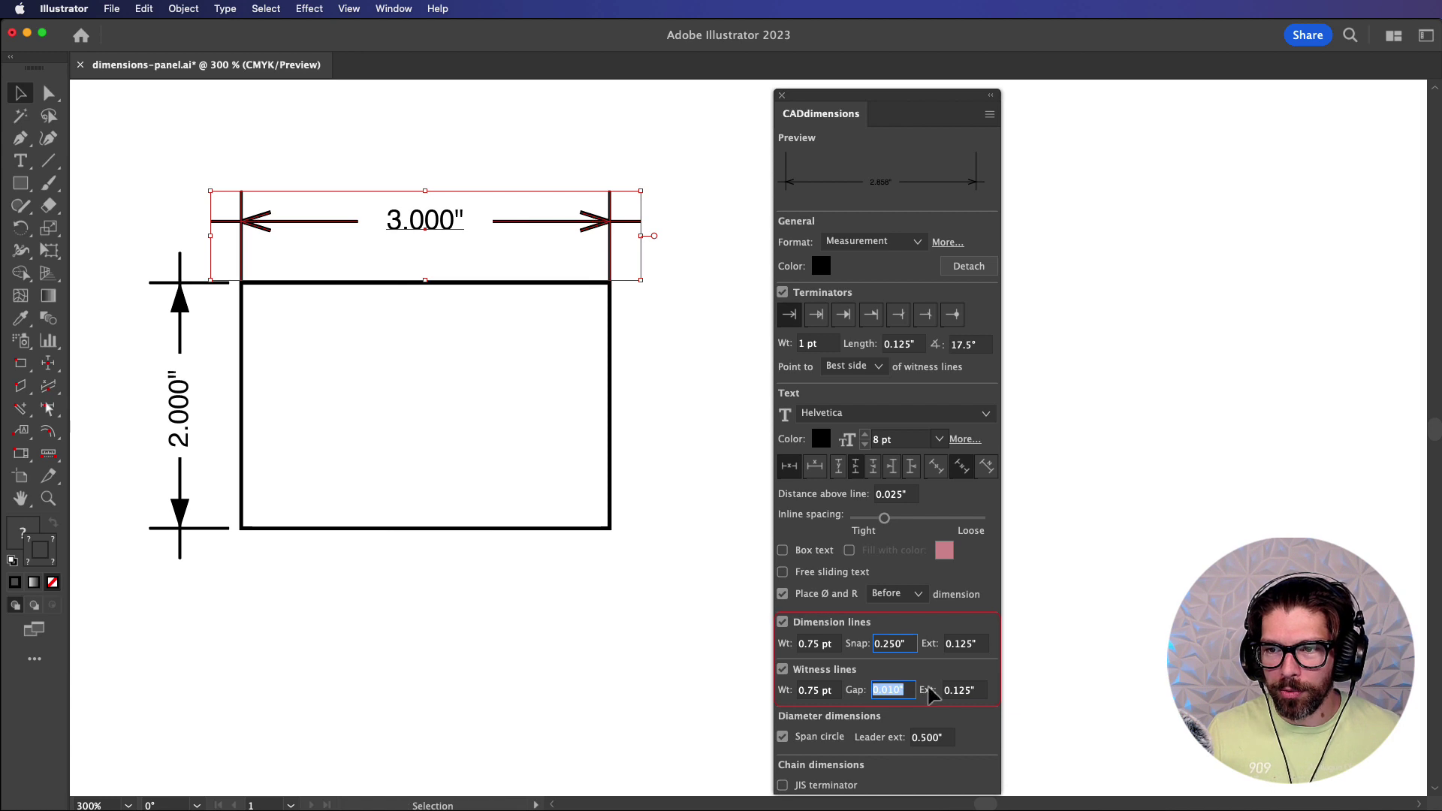
key("BackSpace")
type(".5")
key("Return")
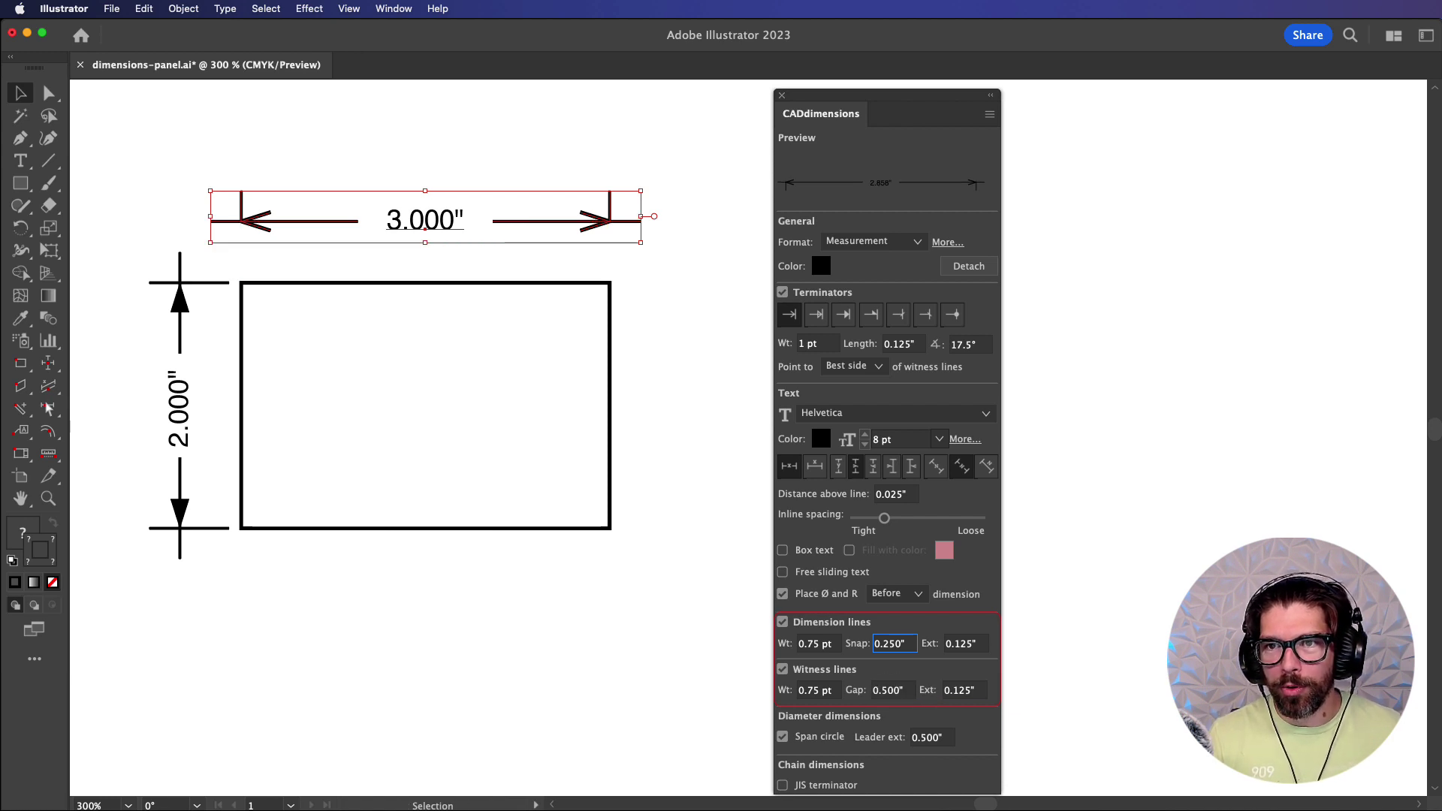
Step: Reselect the 3.000" dimension and set its witness line gap to 0.025"
left_click(239, 295)
left_click(268, 253)
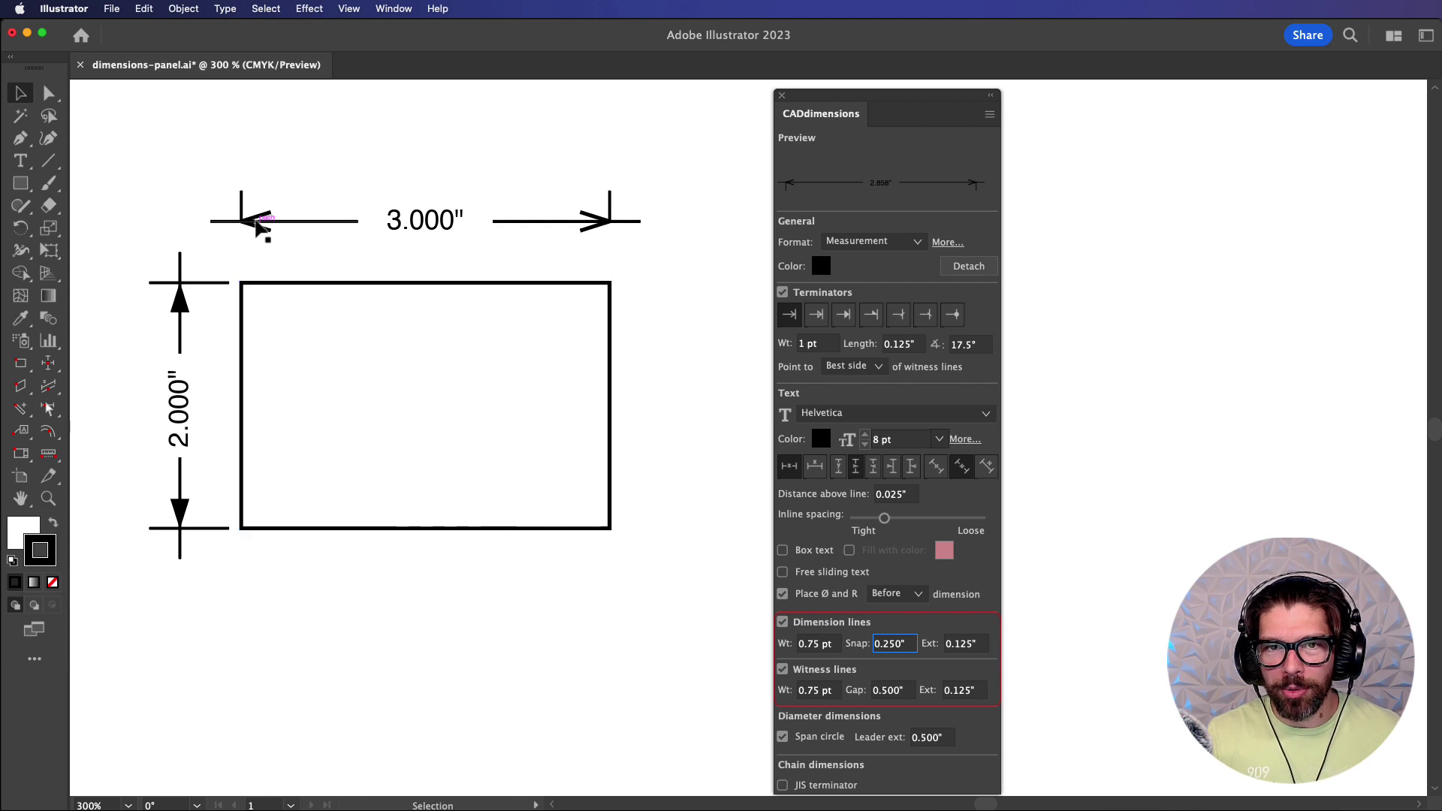
left_click(263, 225)
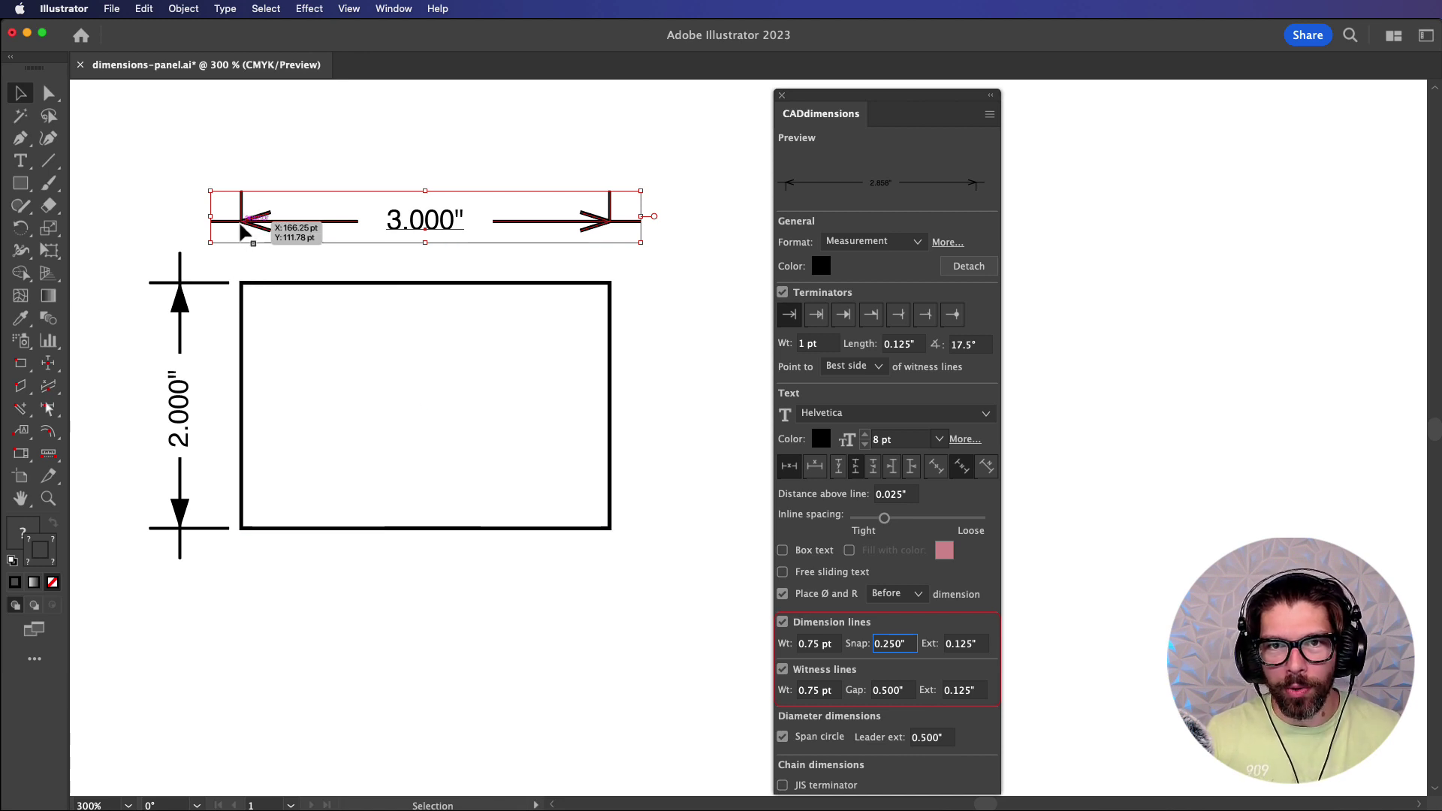
left_click(891, 689)
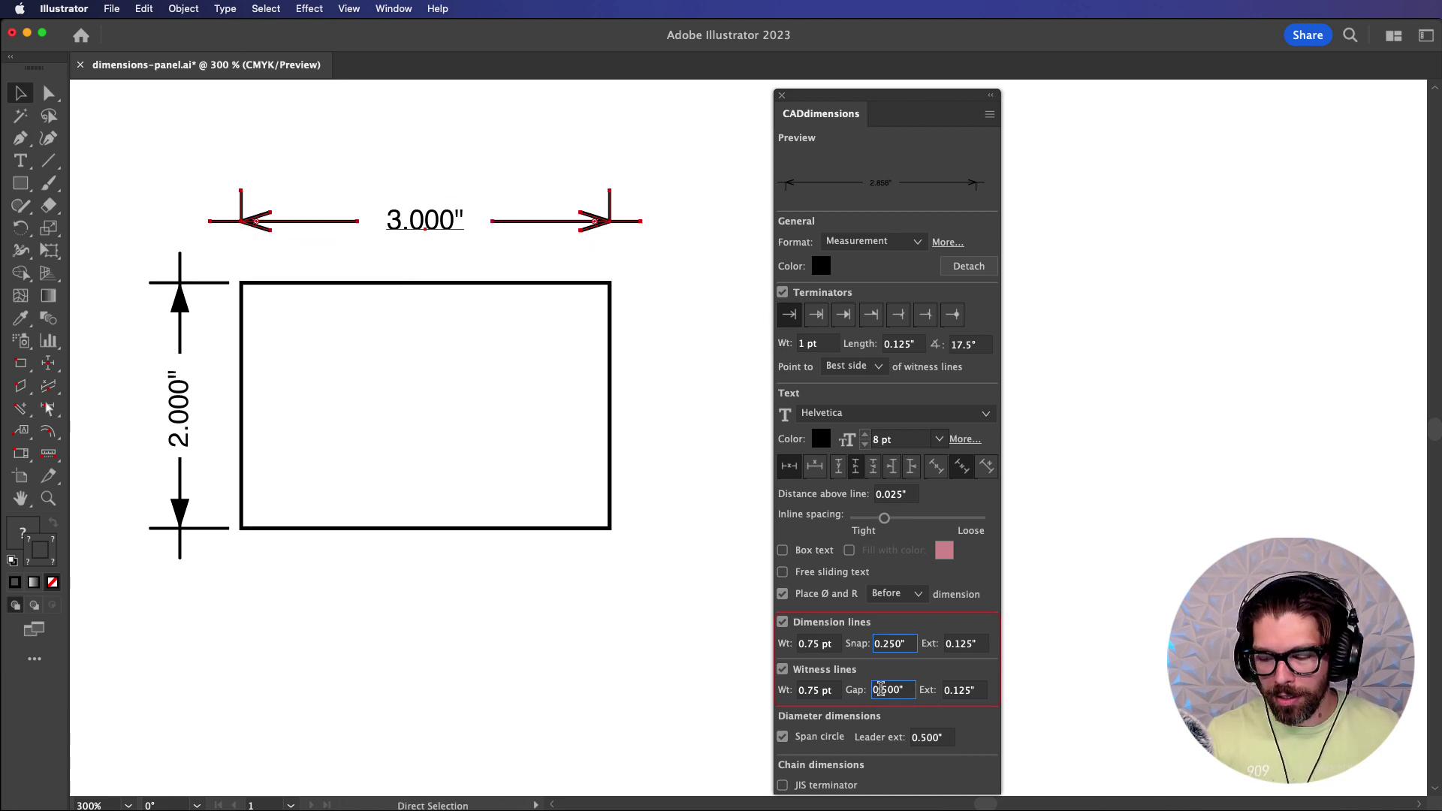
type("p.")
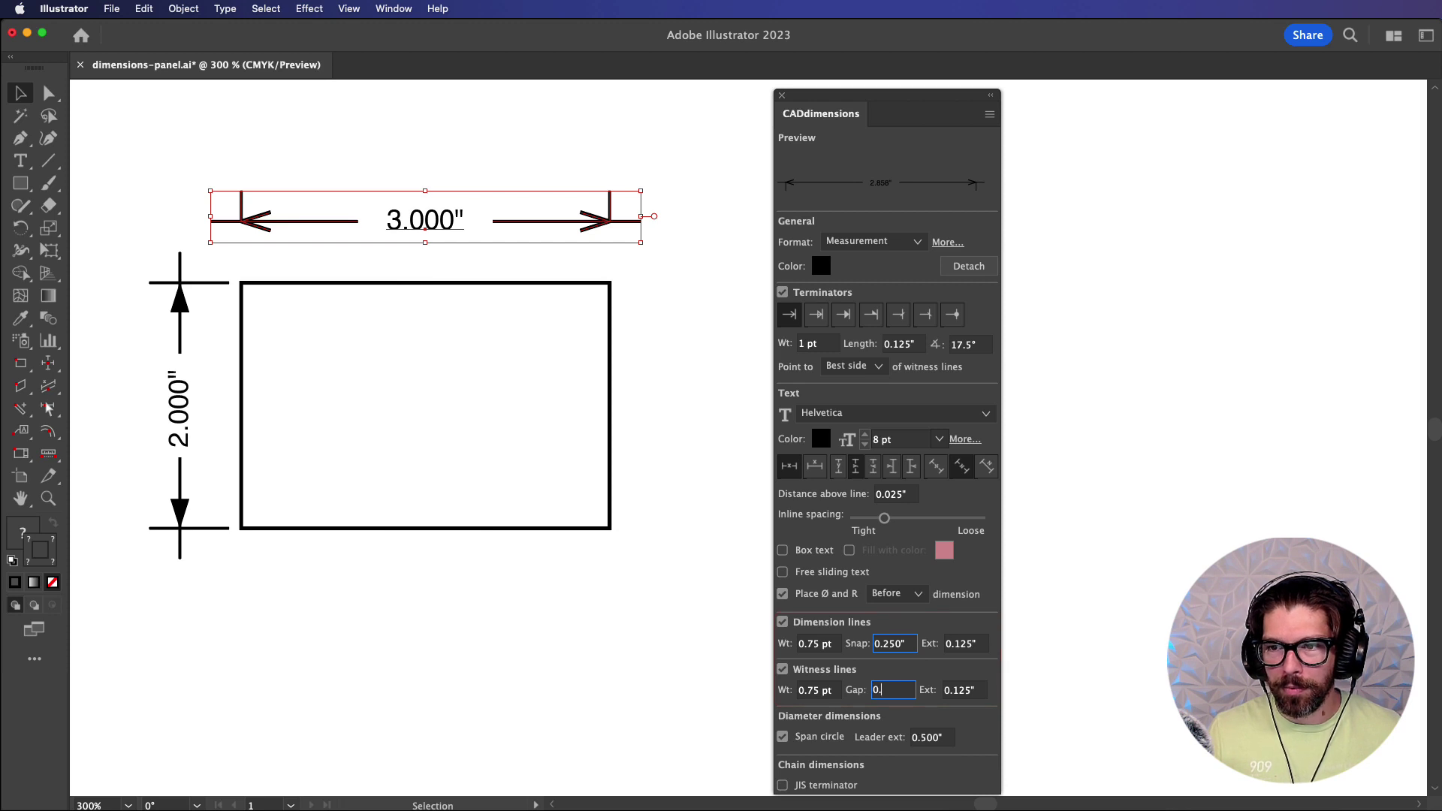
type("025")
key("Return")
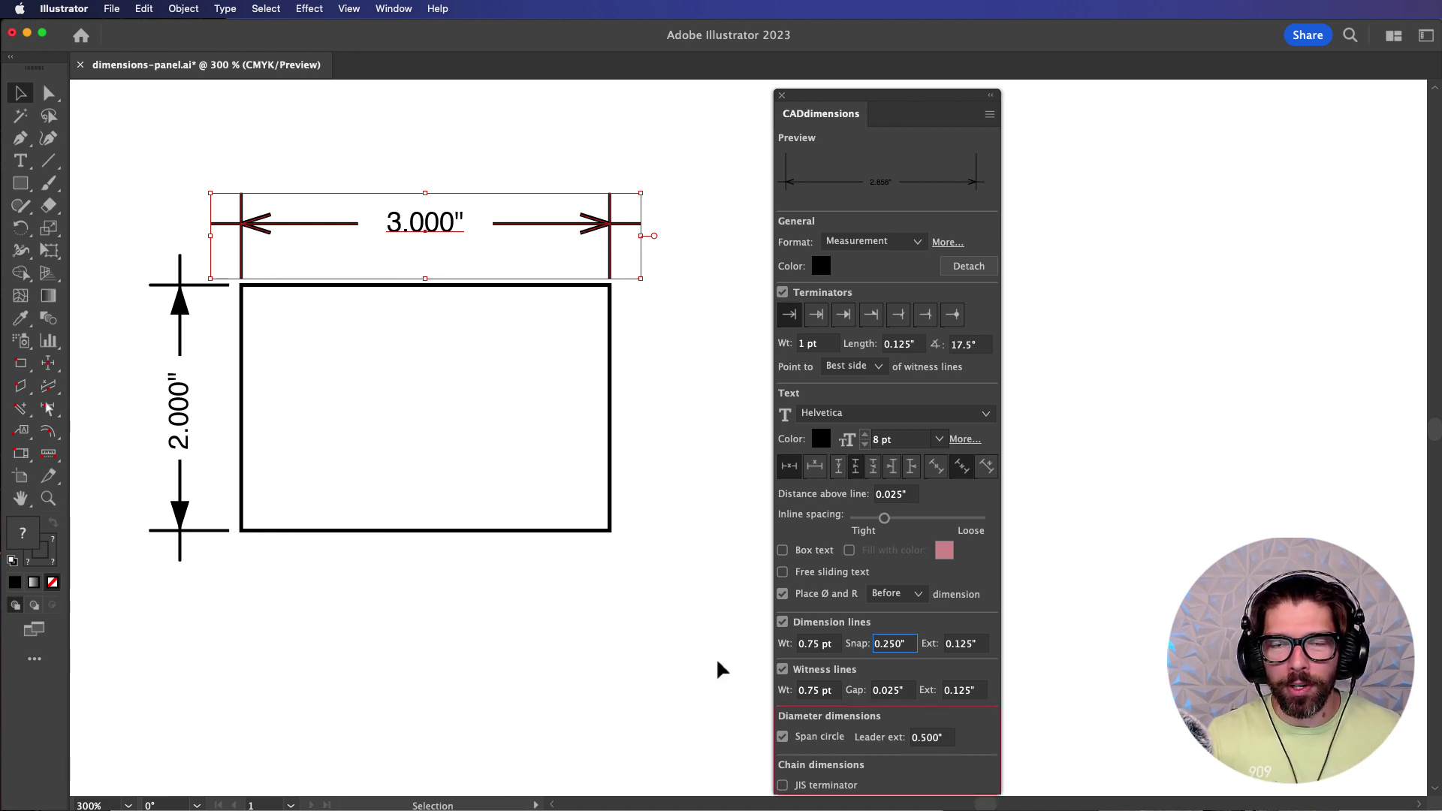
Step: Select the 2.000" diameter dimension on the circle, turn its Span circle option off, and turn it back on
scroll(689, 639, "down", 10)
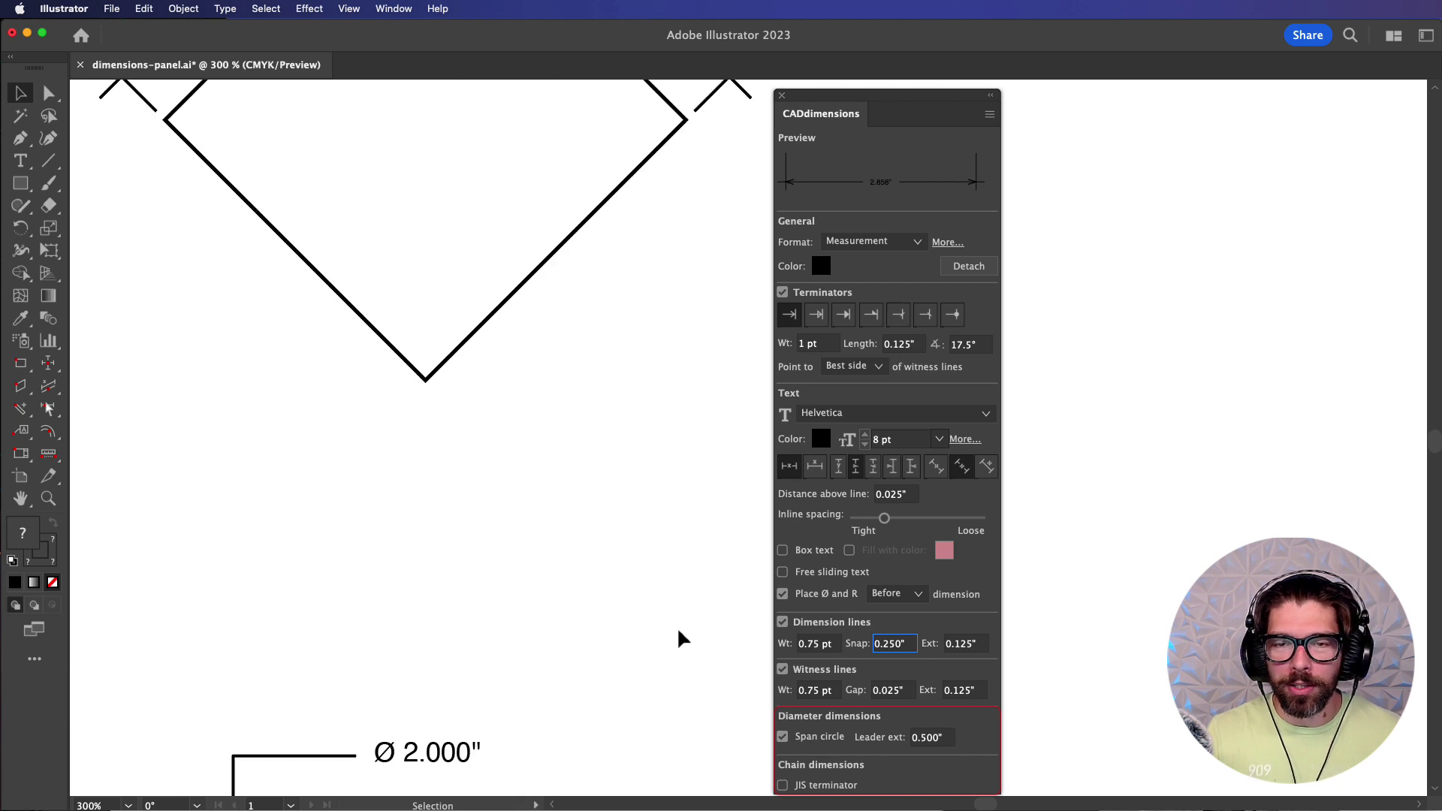
scroll(678, 631, "down", 7)
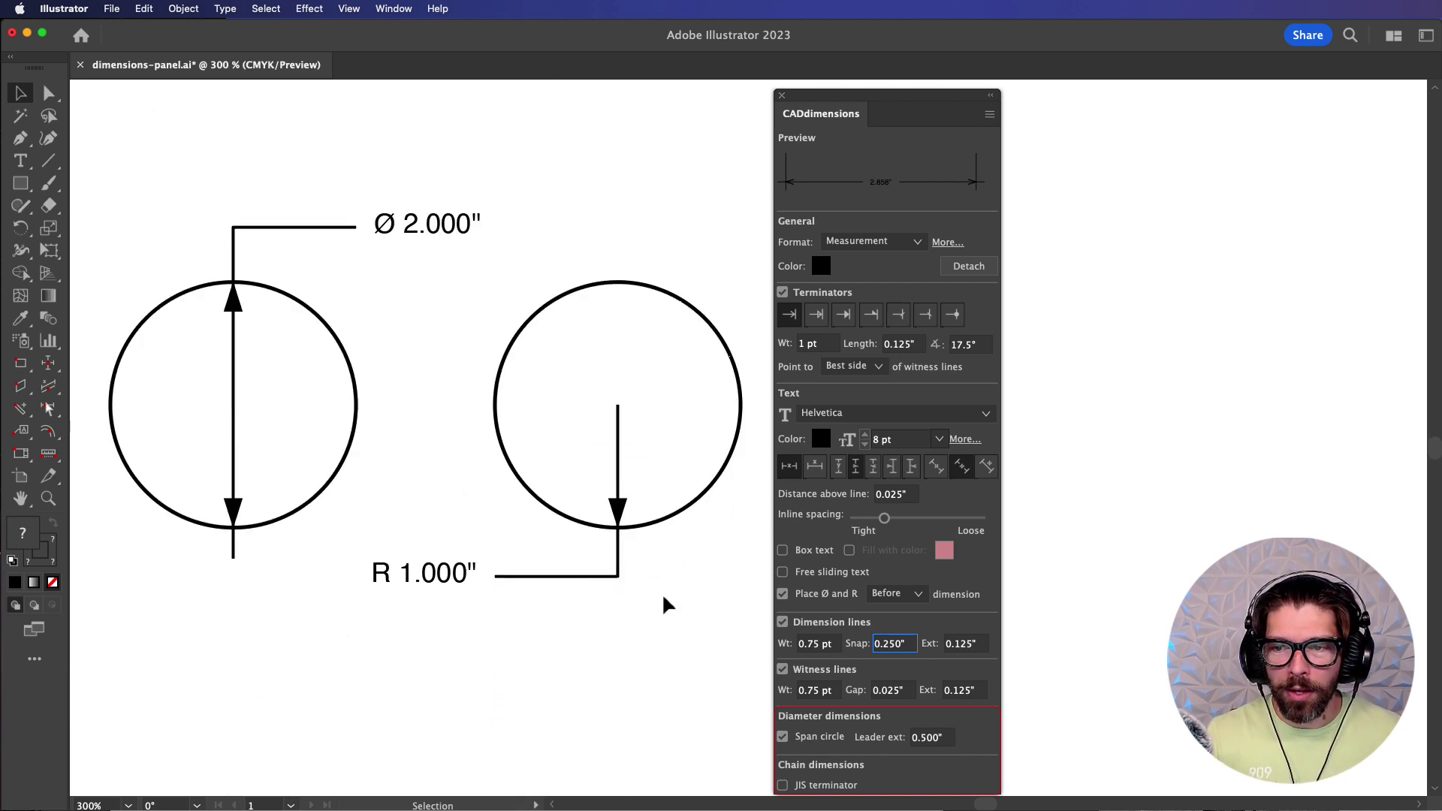
left_click(235, 315)
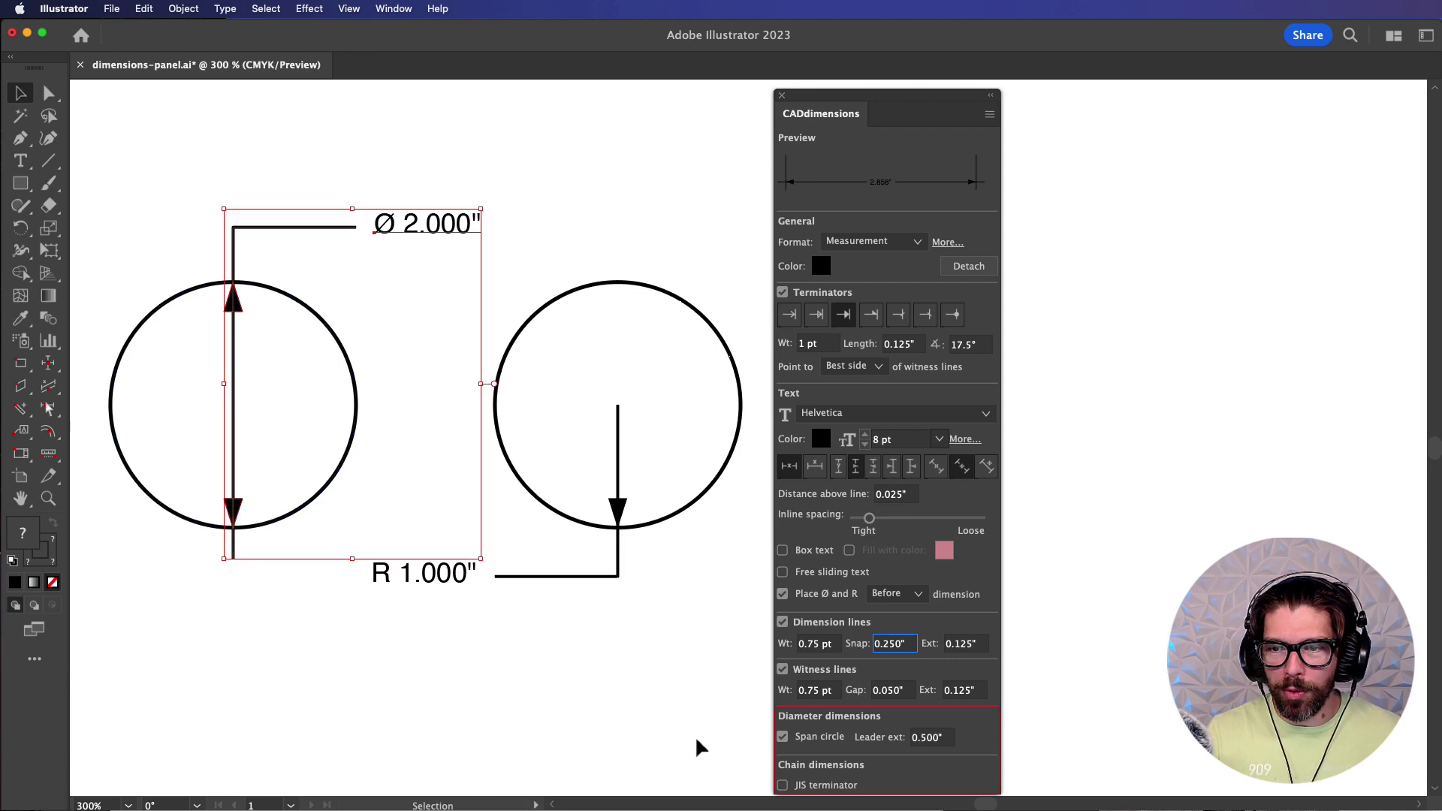
left_click(783, 737)
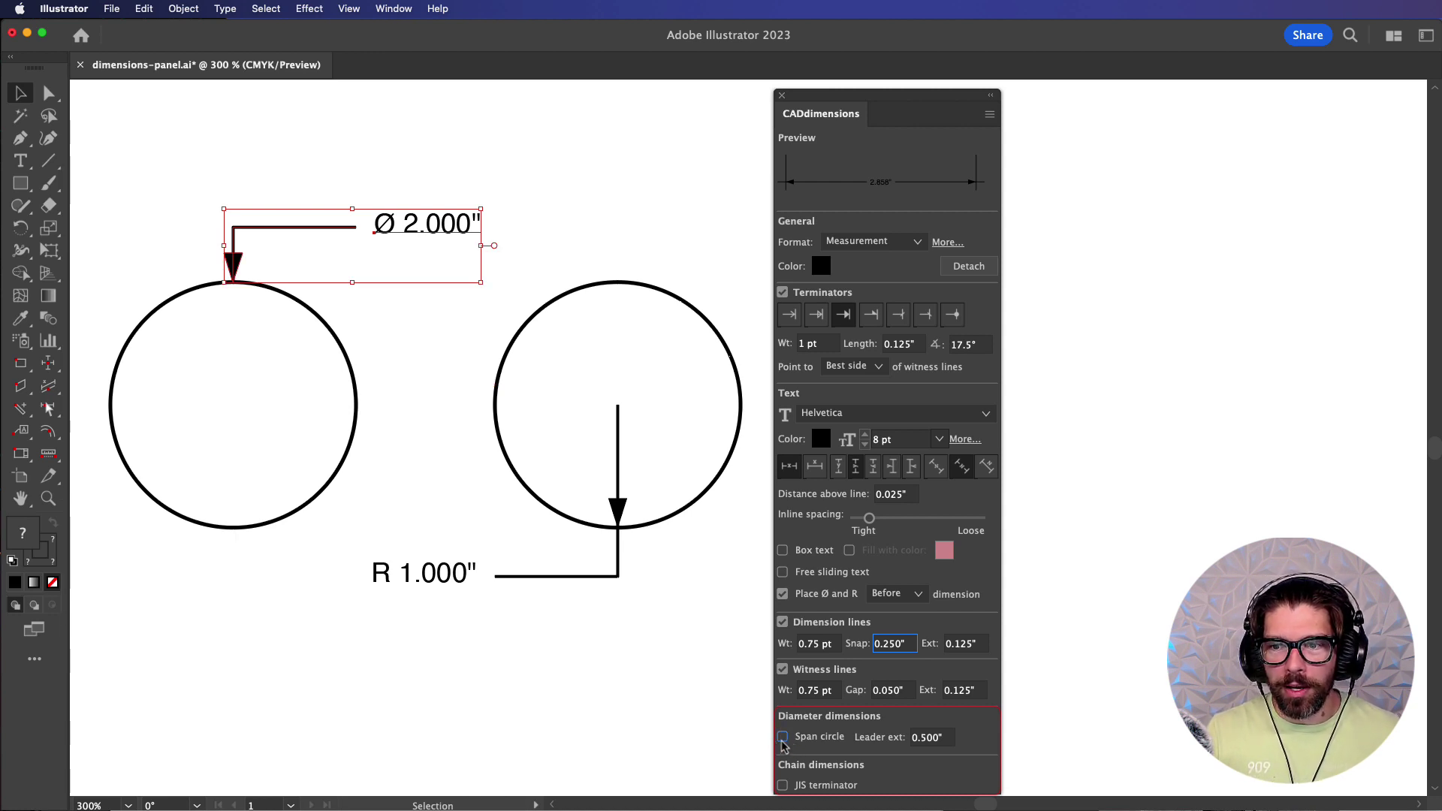
left_click(782, 737)
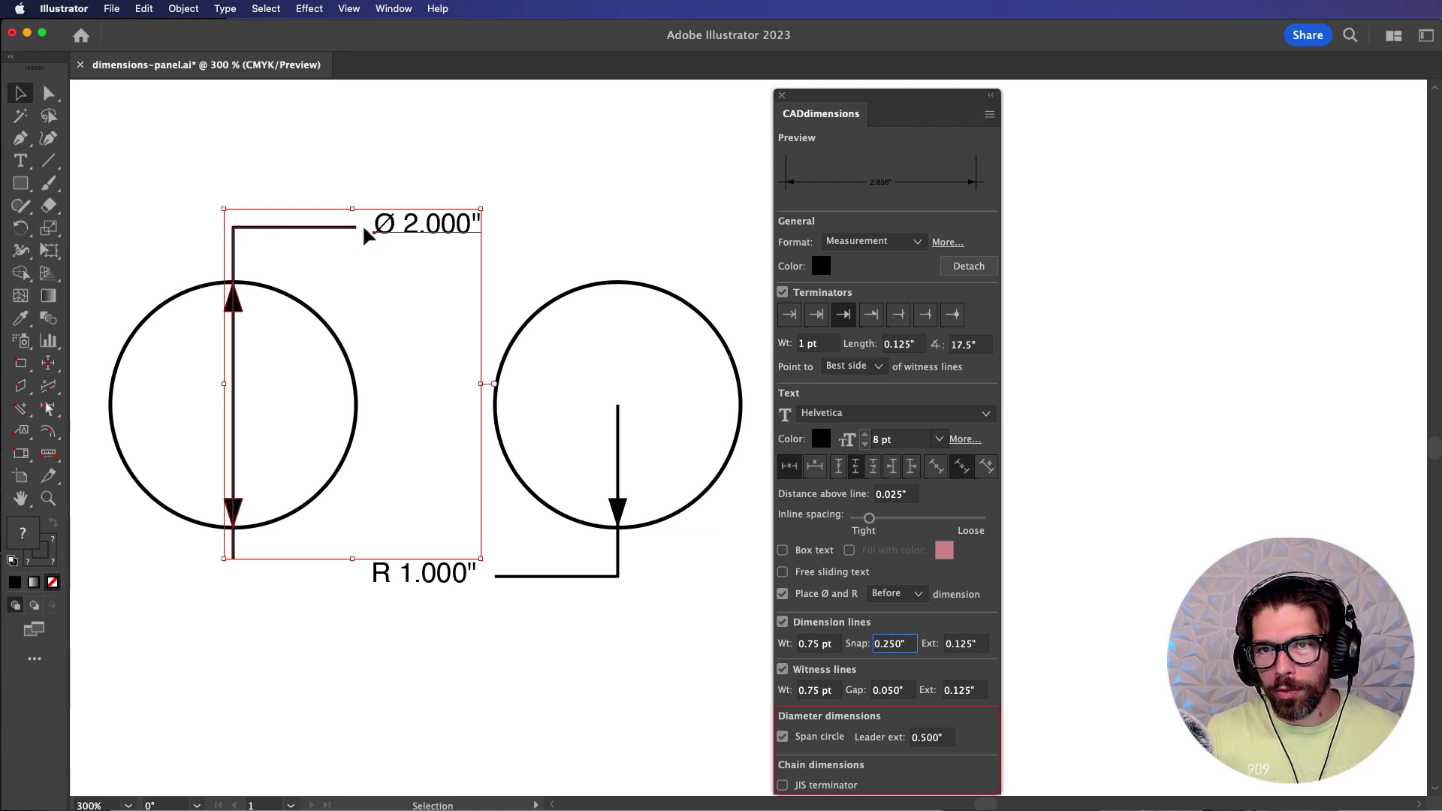
Step: Try a leader extension of 0.25" on the diameter dimension, undo it, and deselect the dimension
left_click(941, 735)
type("0")
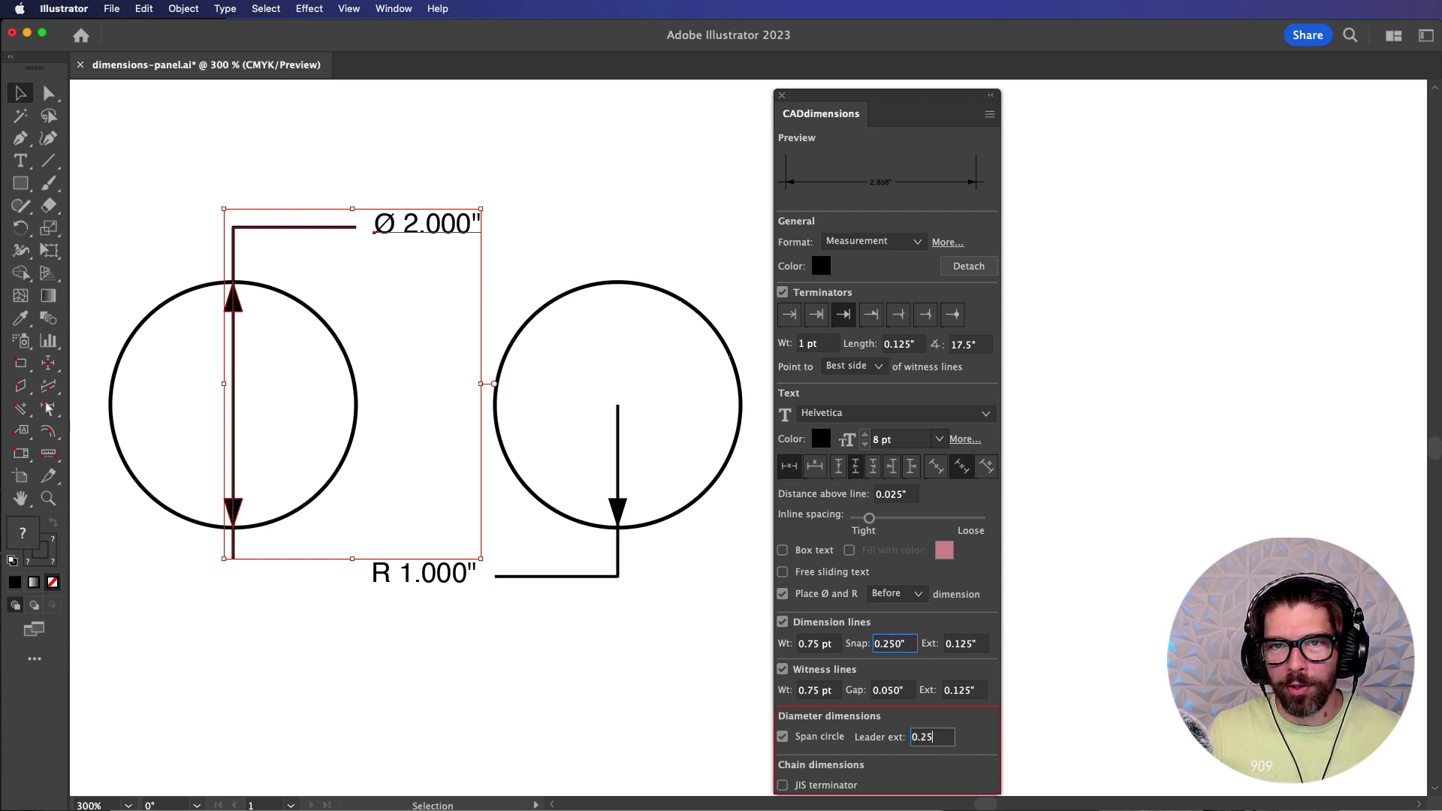
type(".25")
key("Return")
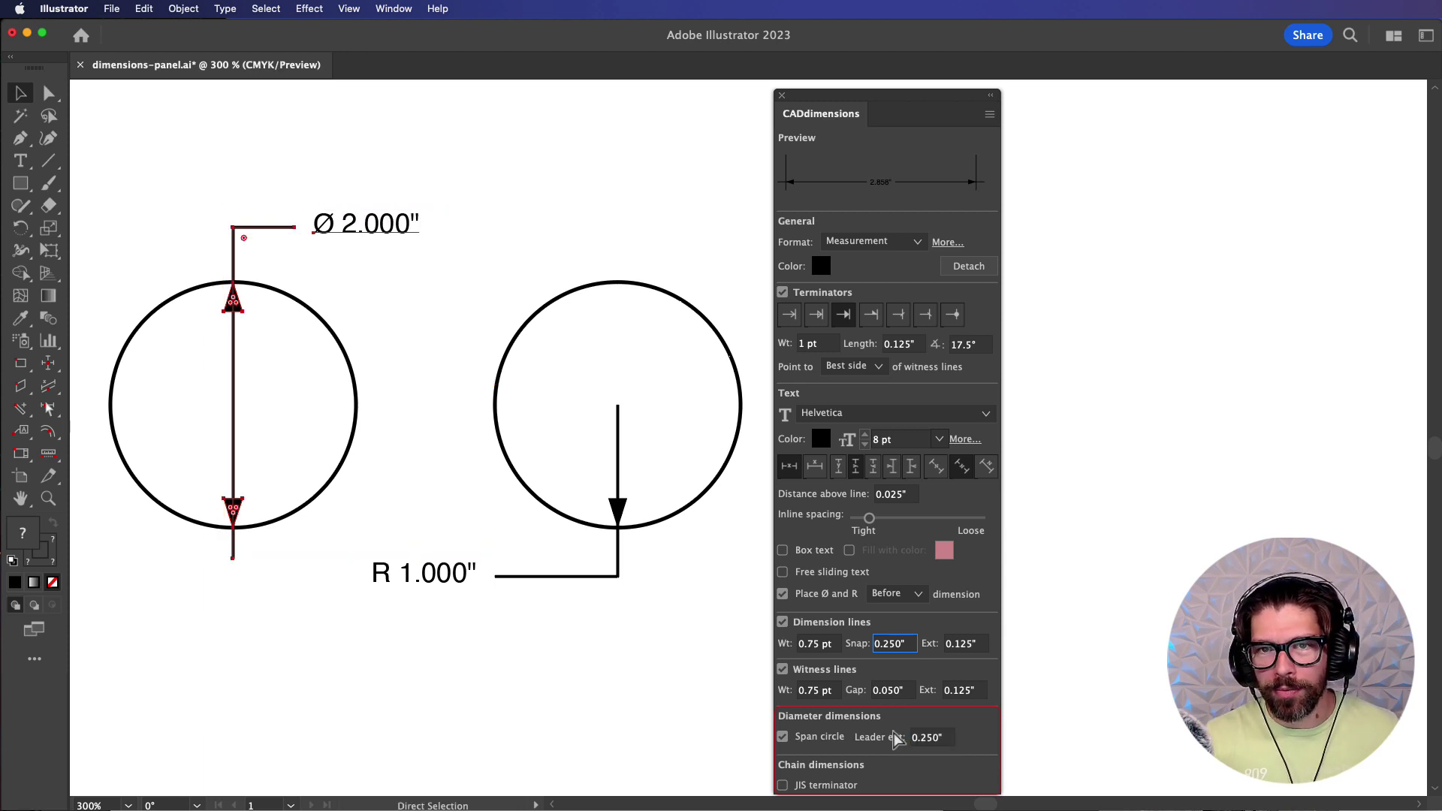
key("super+z")
left_click(571, 643)
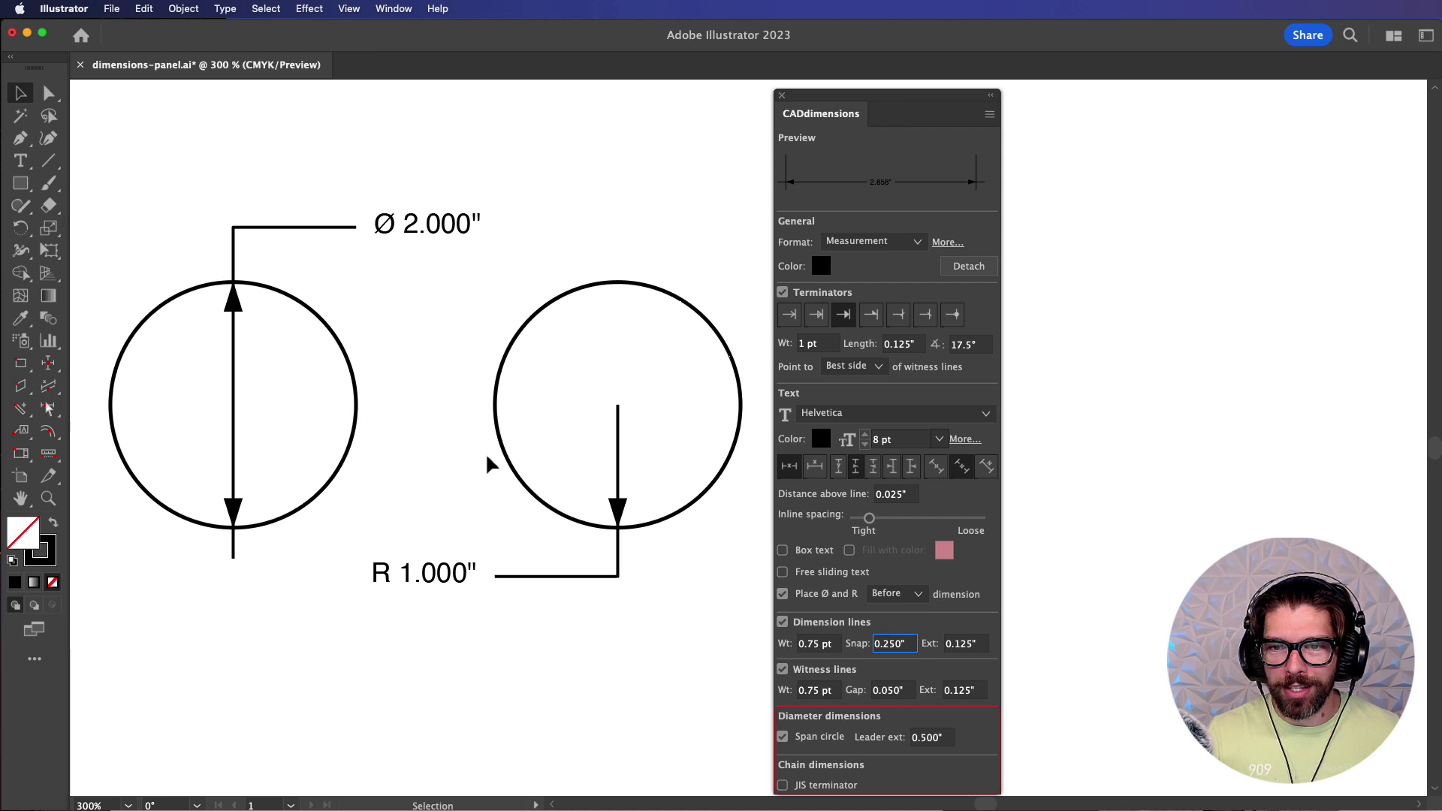
Step: Add a three-point Vertical Chain Datum Dimension along the rectangle's left edge, with points about 0.67" and 1.60" below the origin, placed inside the rectangle
scroll(485, 448, "up", 3)
scroll(486, 445, "up", 15)
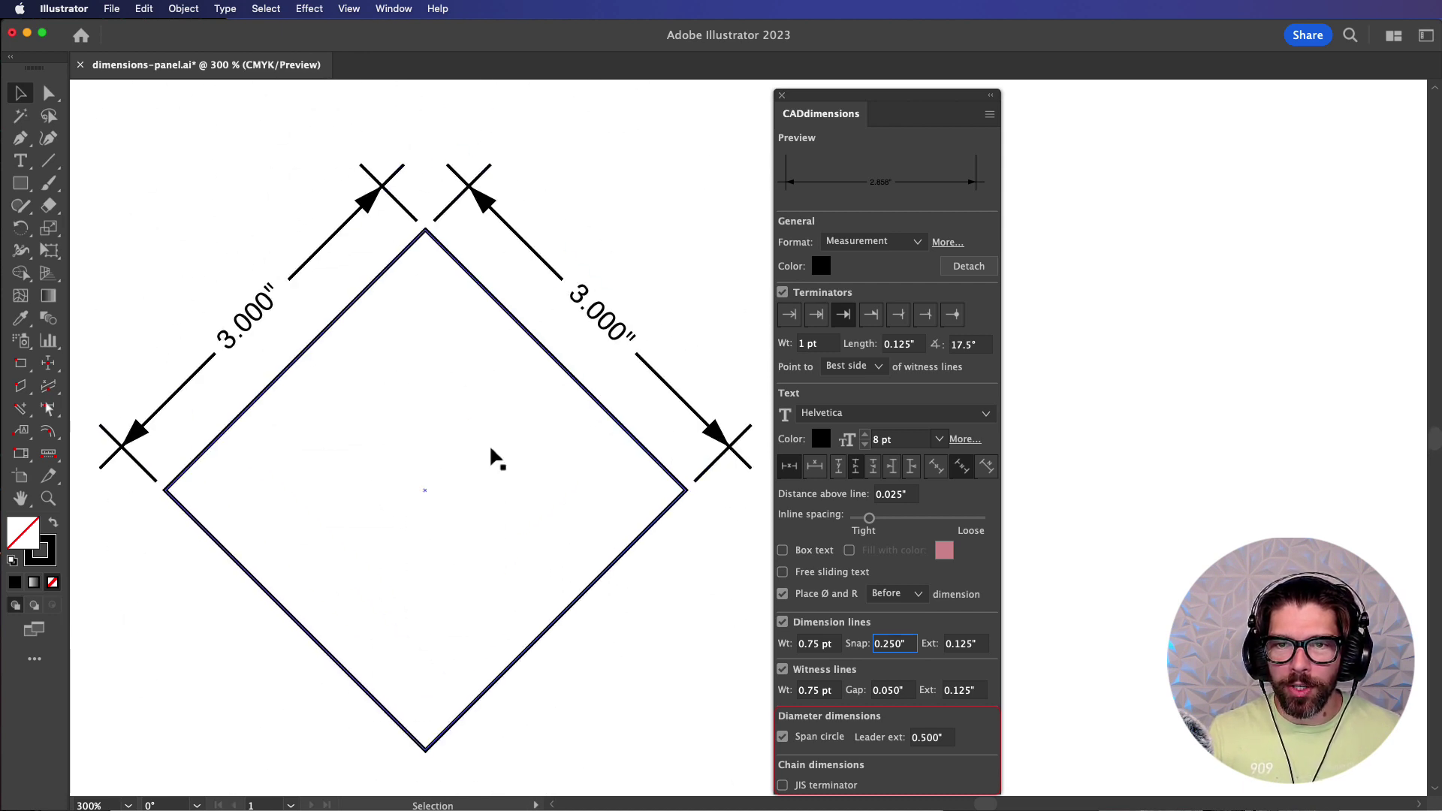
scroll(491, 456, "up", 4)
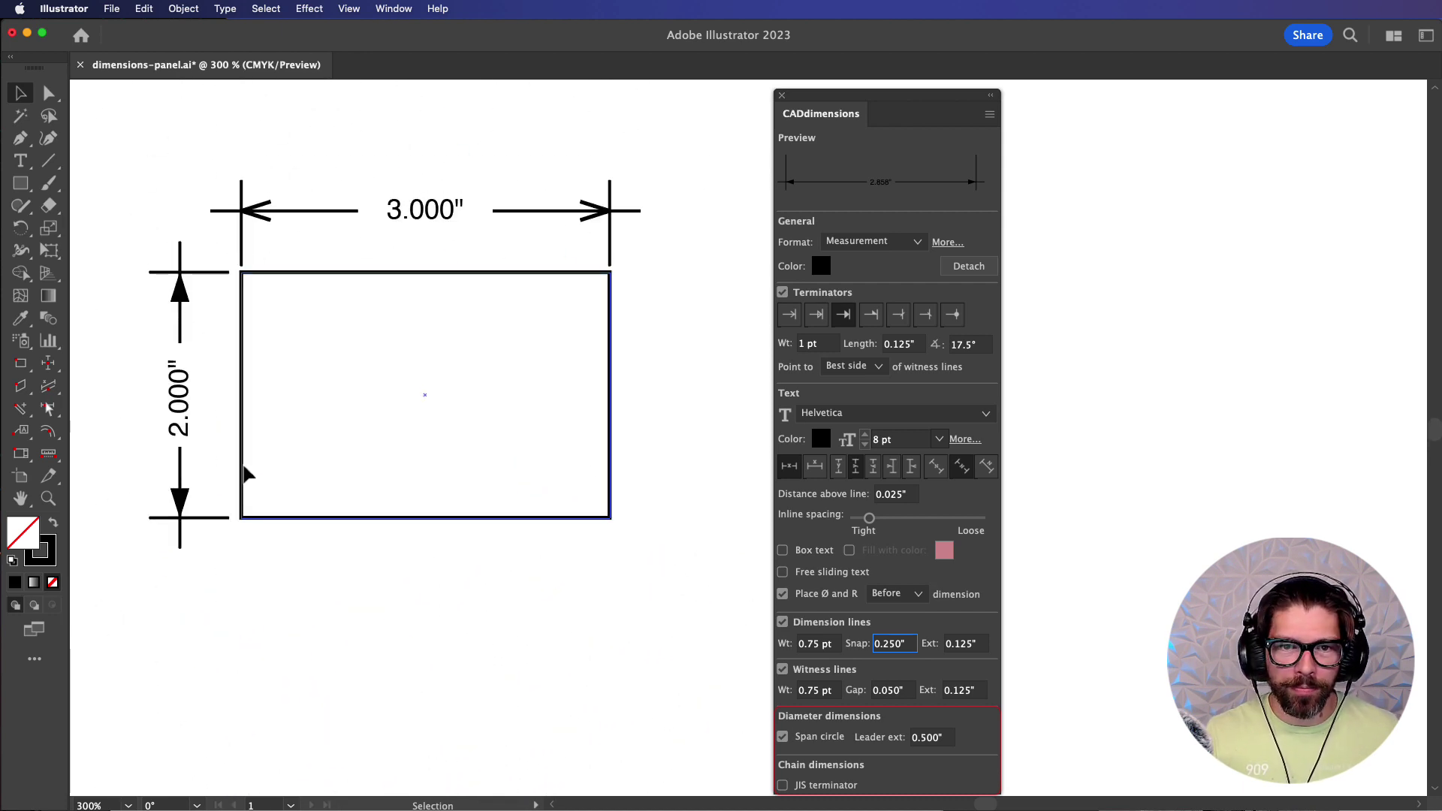
left_click(48, 369)
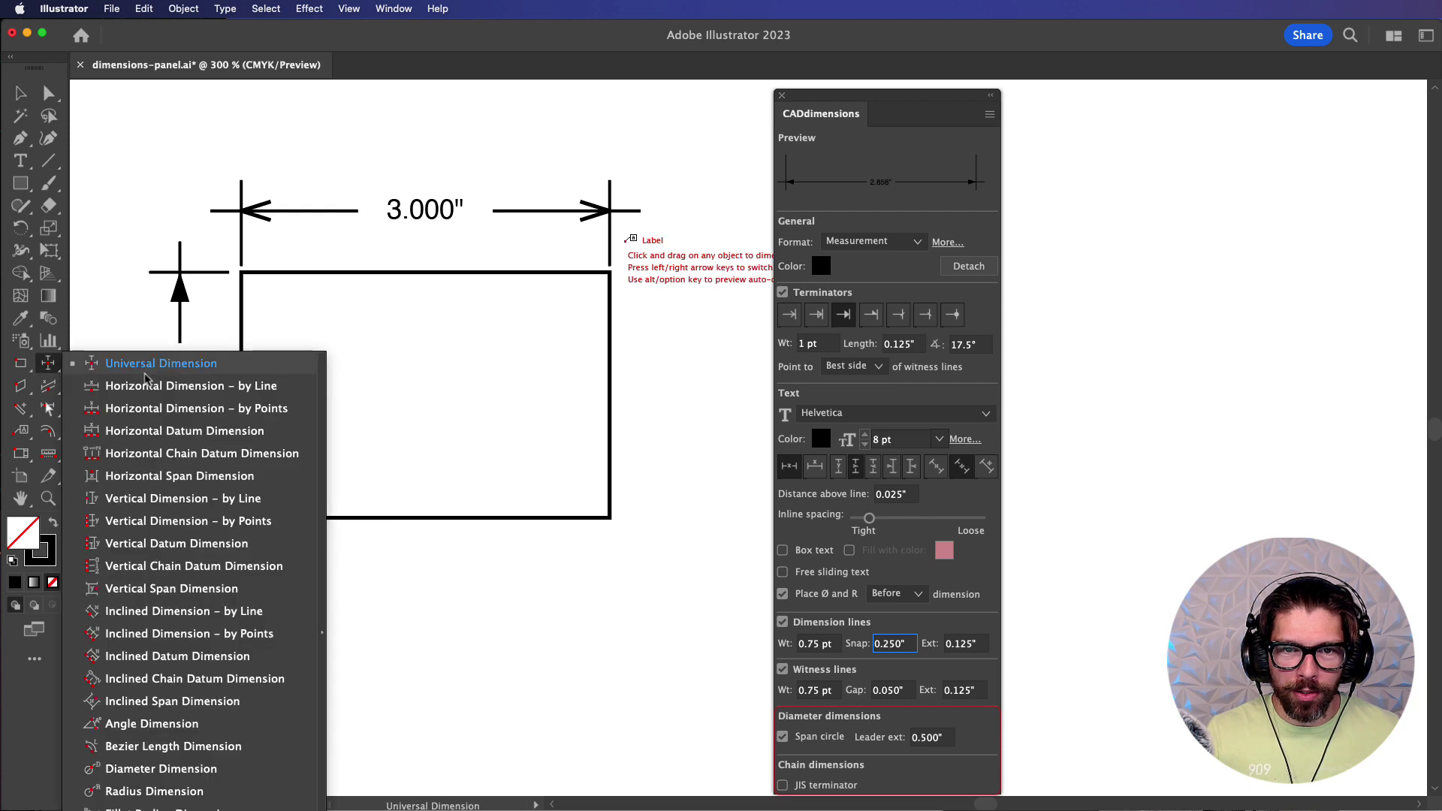
left_click(174, 567)
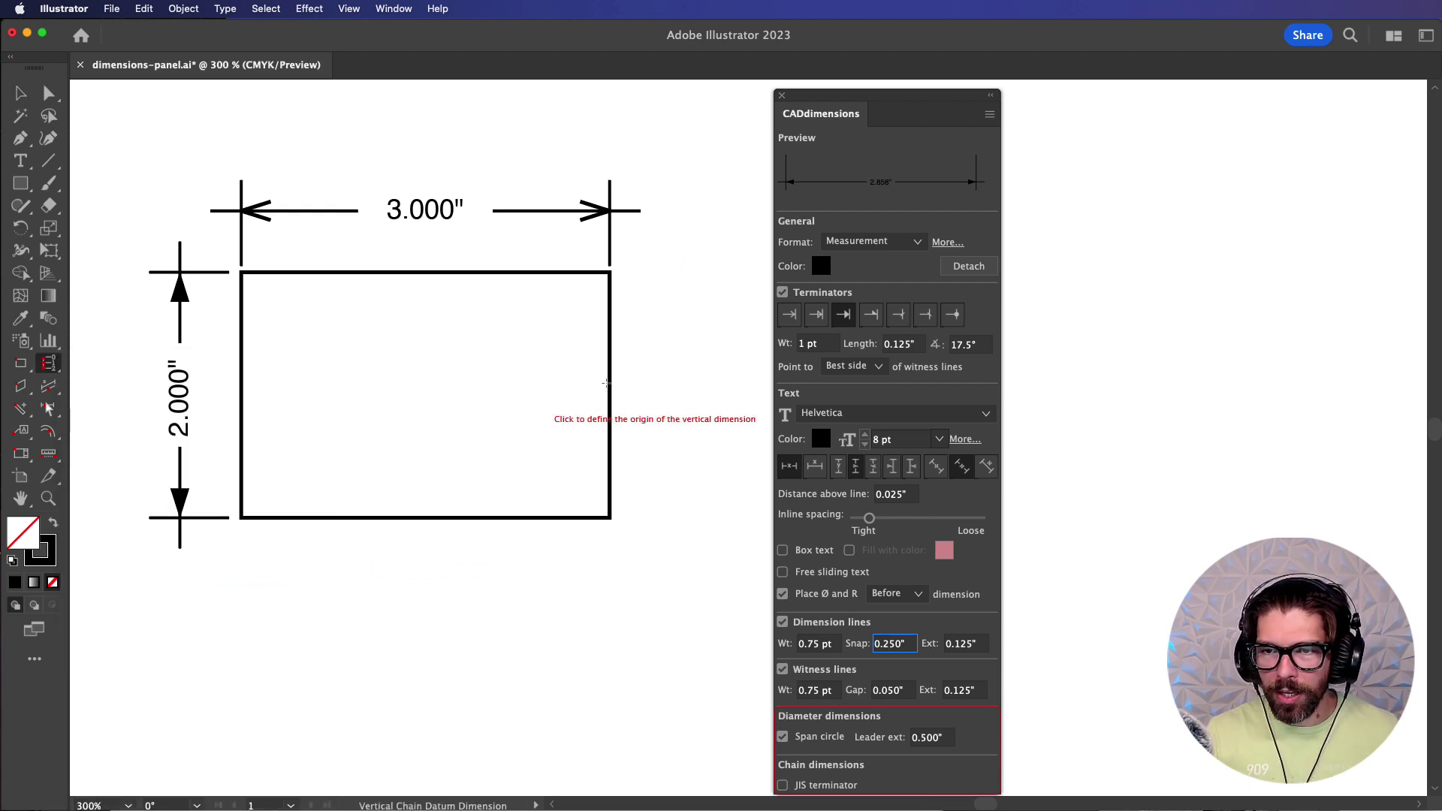
left_click(241, 292)
left_click(241, 375)
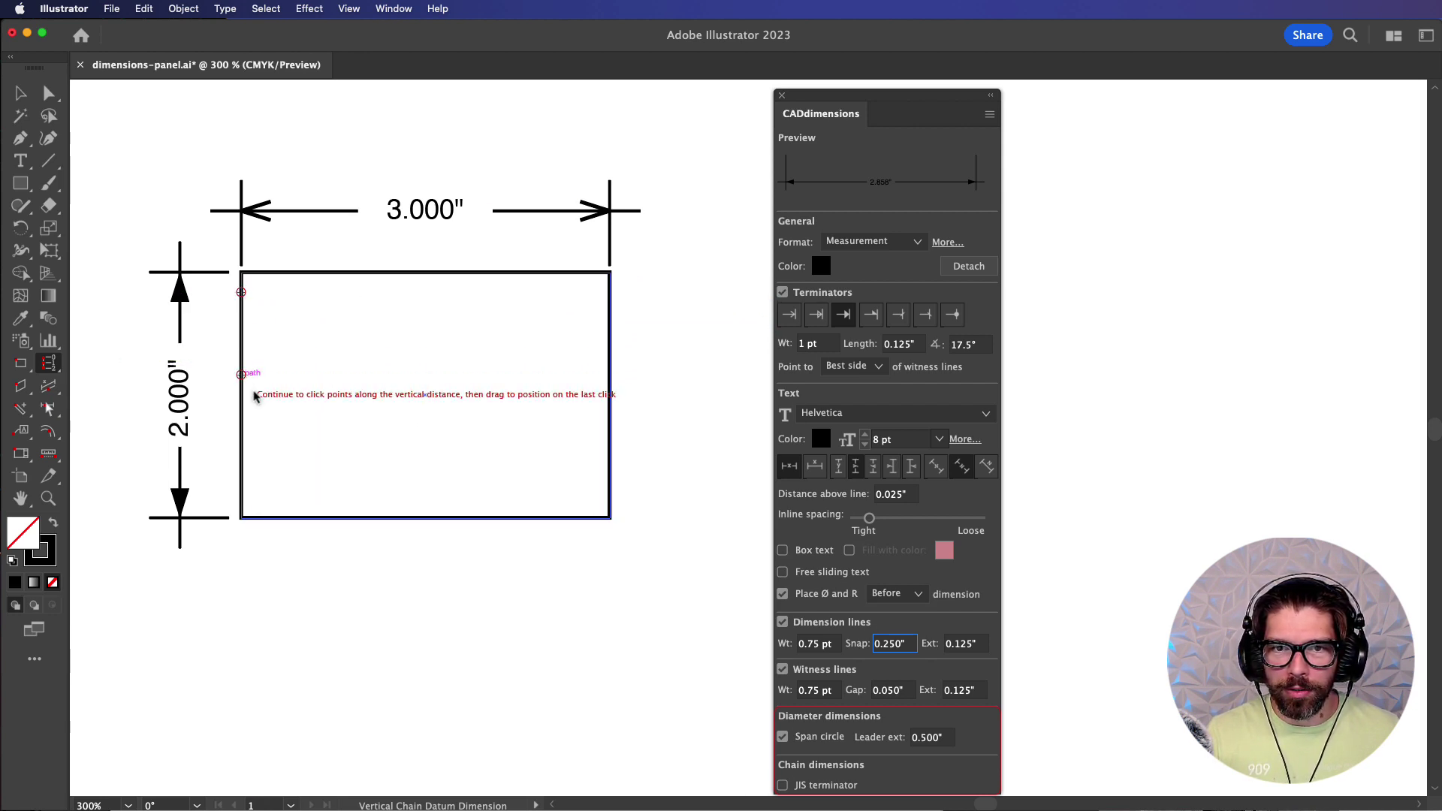
left_click_drag(241, 488, 417, 491)
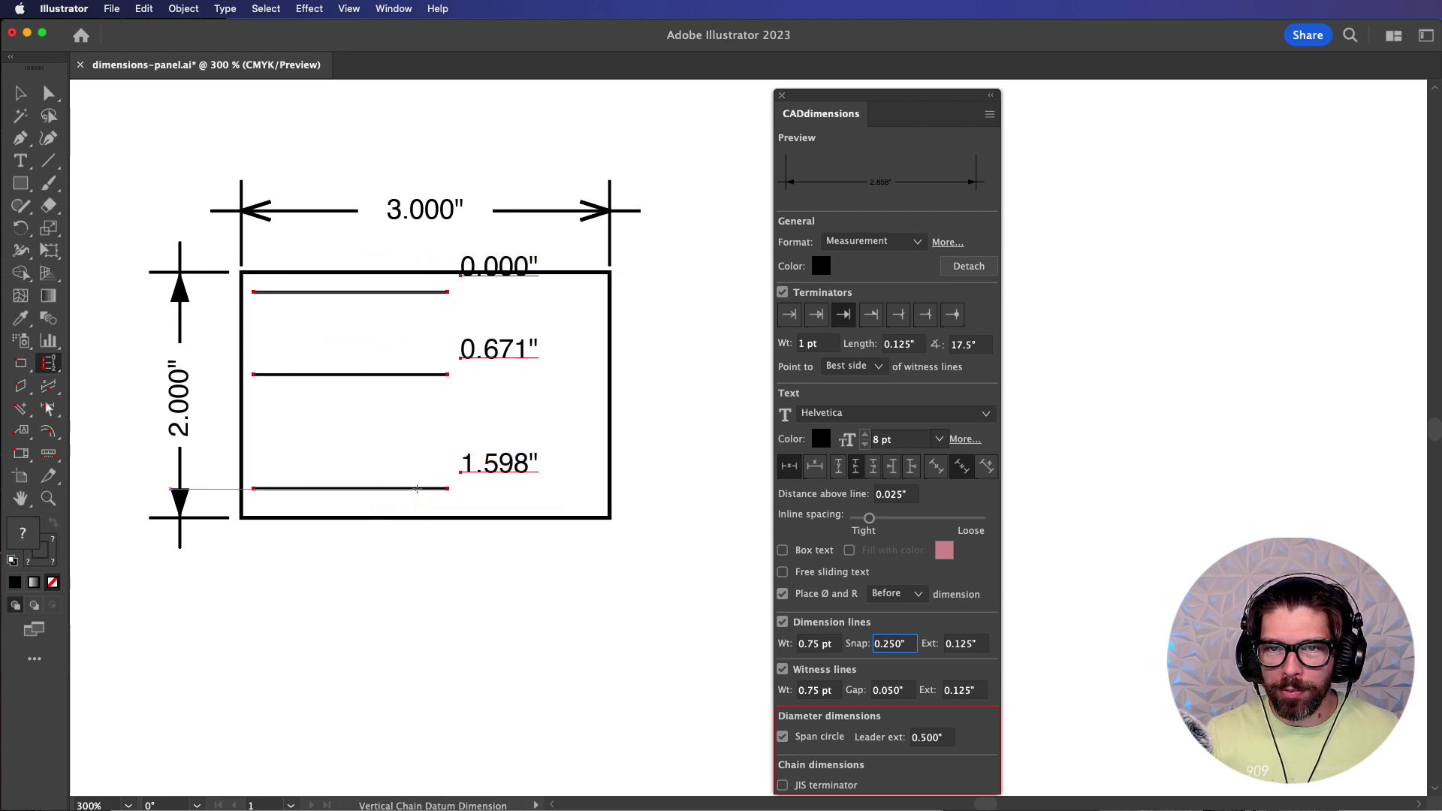
Step: Try the JIS terminator on the vertical chain datum dimension and turn it back off
left_click(782, 785)
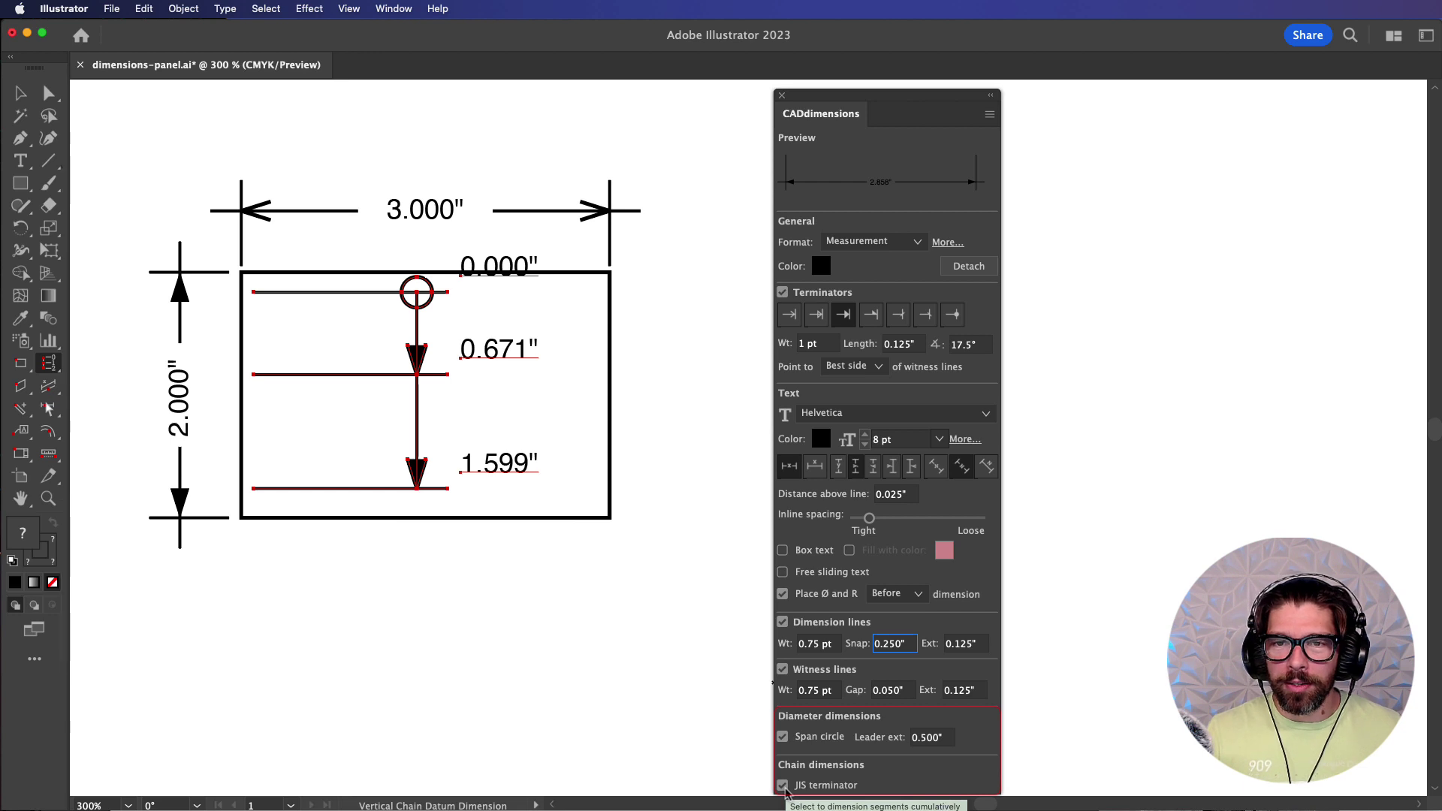
left_click(782, 786)
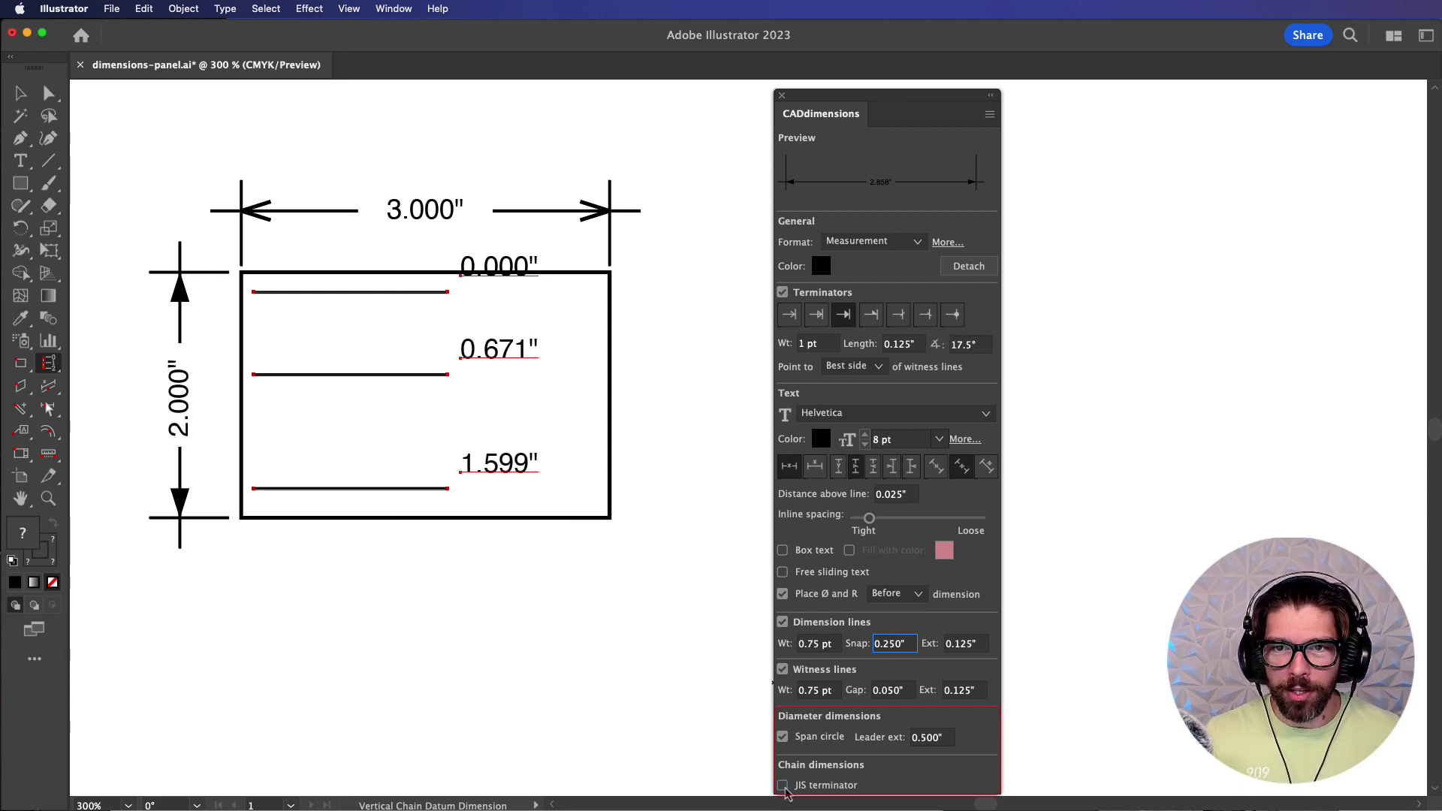
left_click(782, 785)
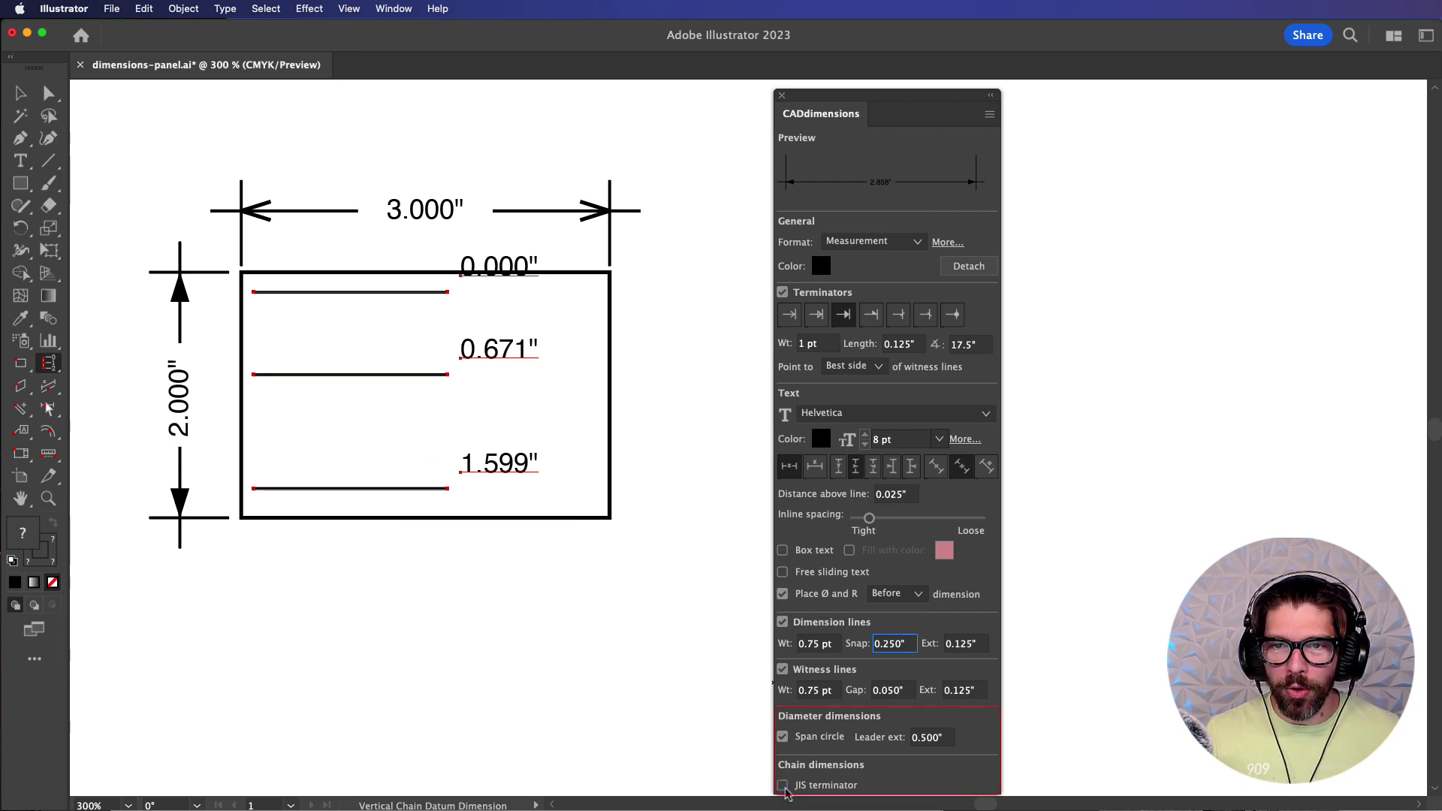